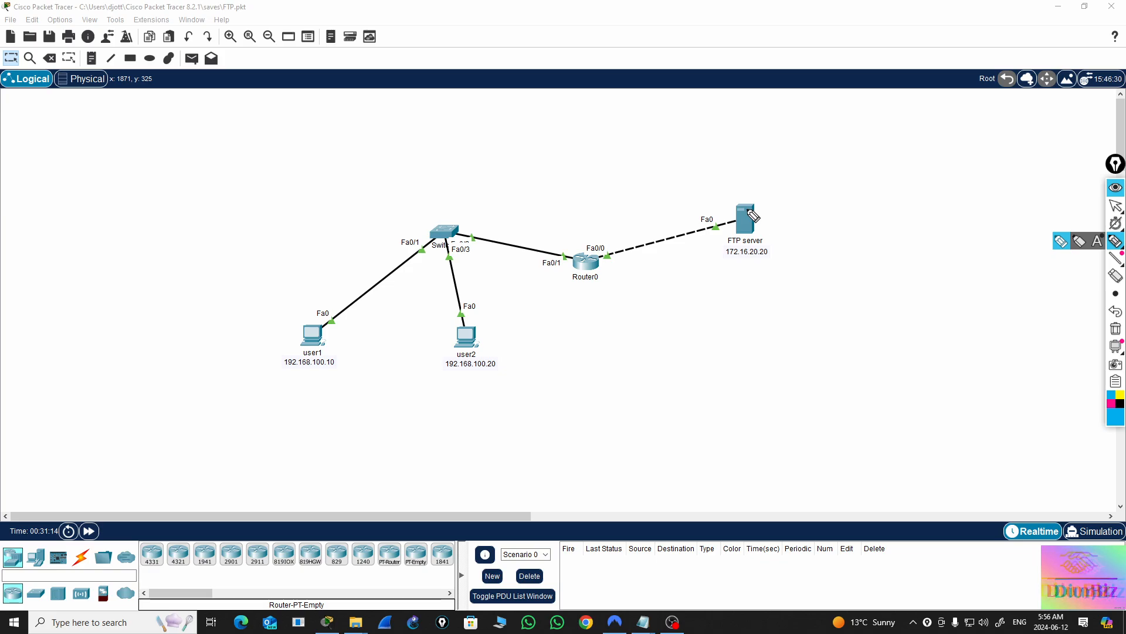
Test connectivity from user1 to the FTP server by pinging 172.16.20.20 at its command prompt, and close the PC's window
click(1115, 204)
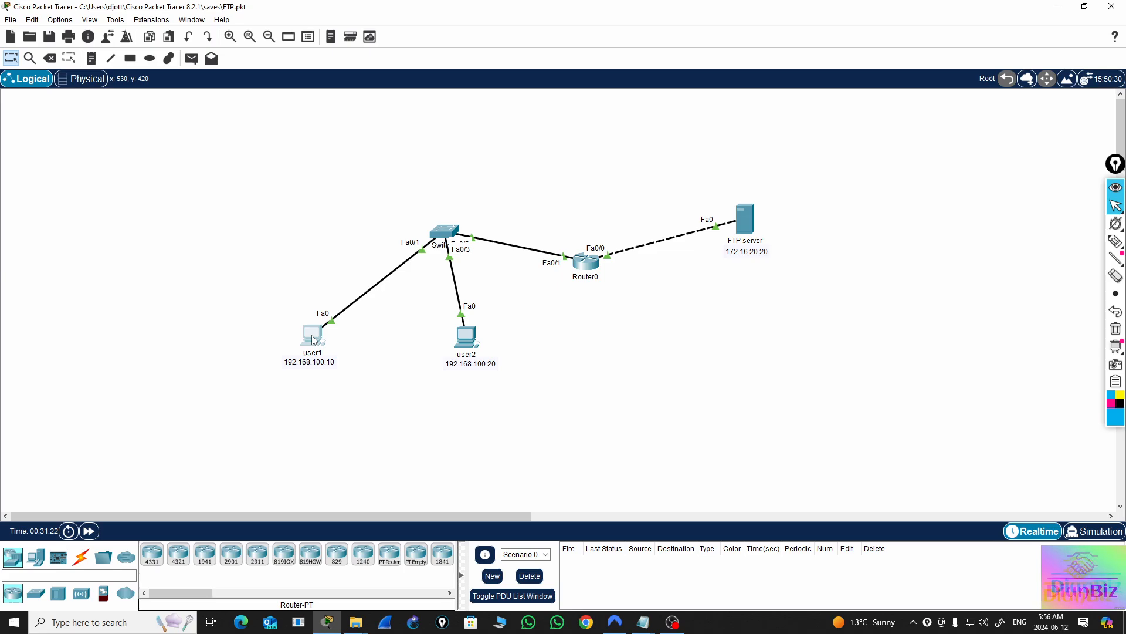
click(312, 337)
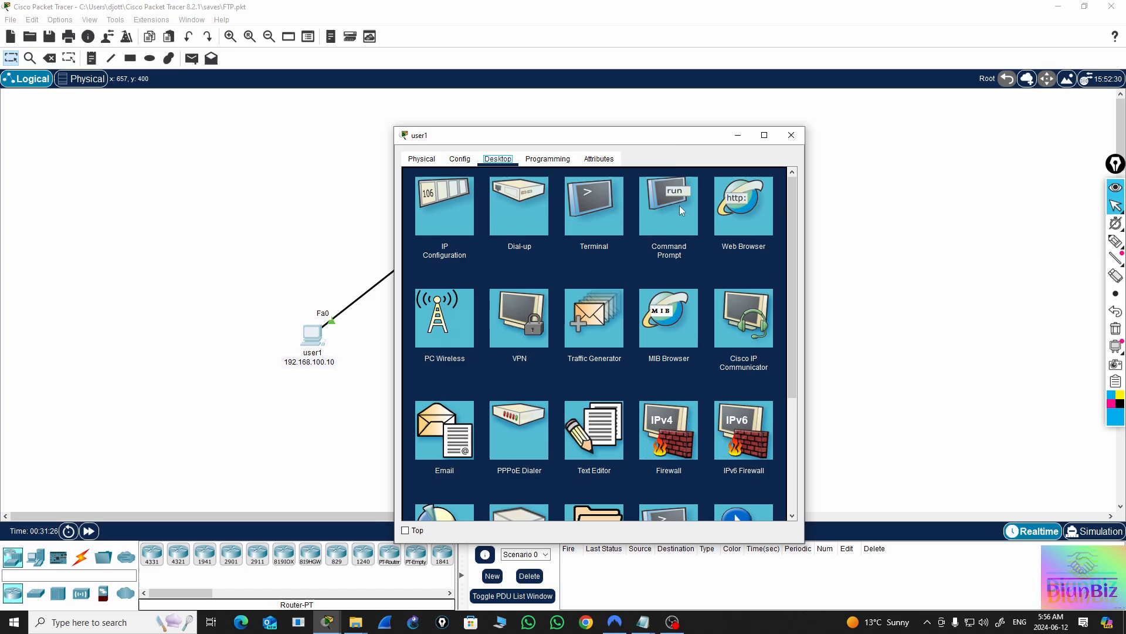
drag(681, 140, 408, 168)
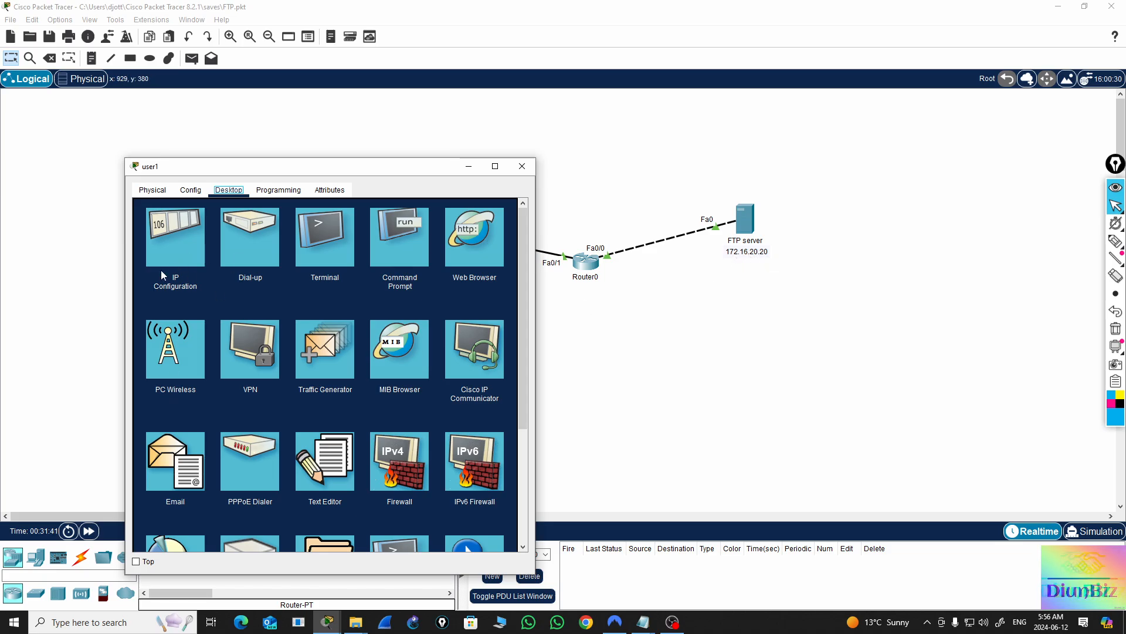
click(400, 238)
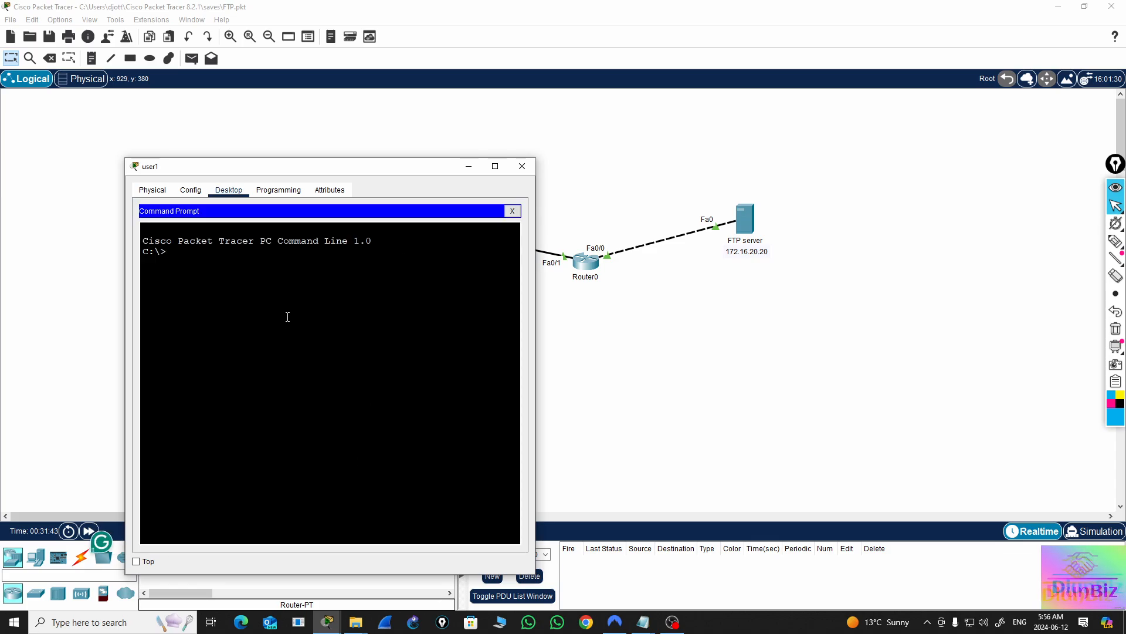
text(pi)
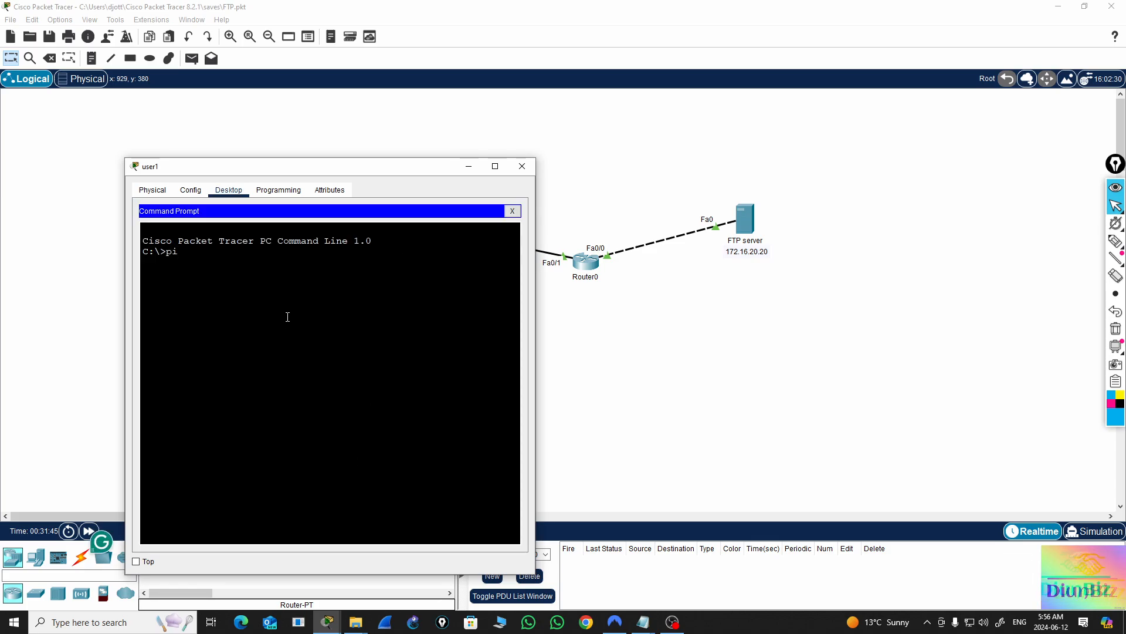
text(ng 172)
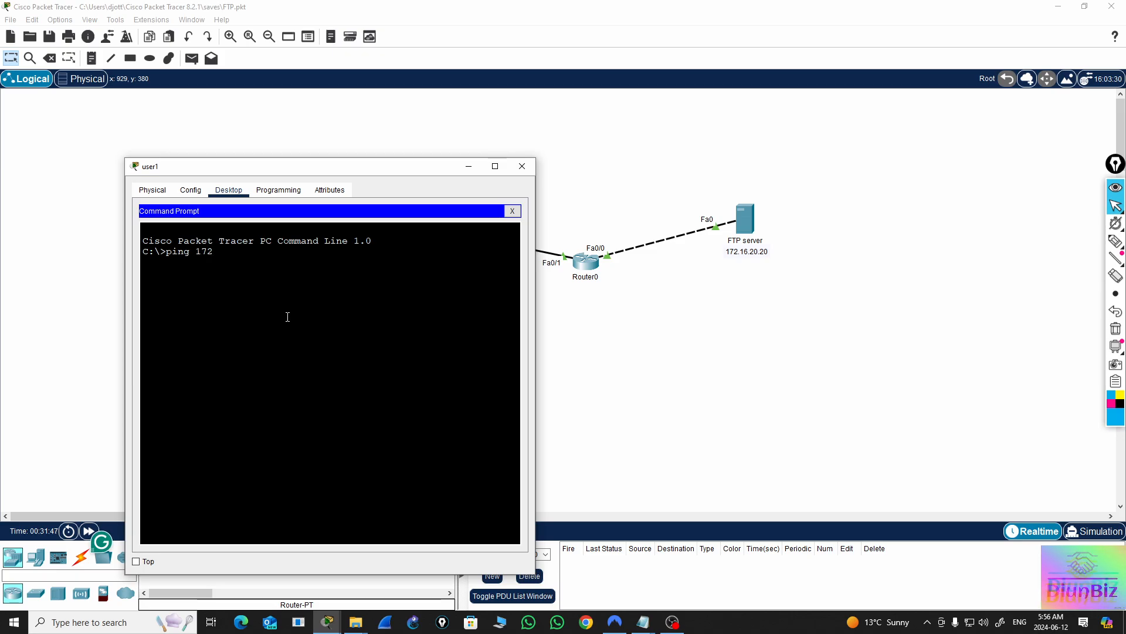
text(.16.20.20)
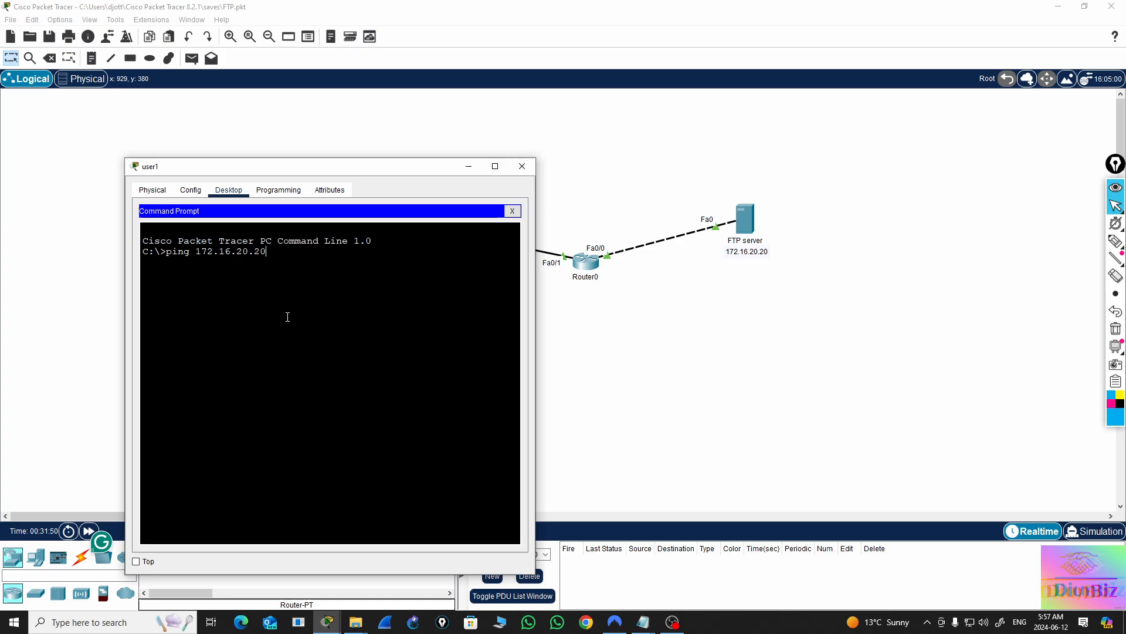
key(Return)
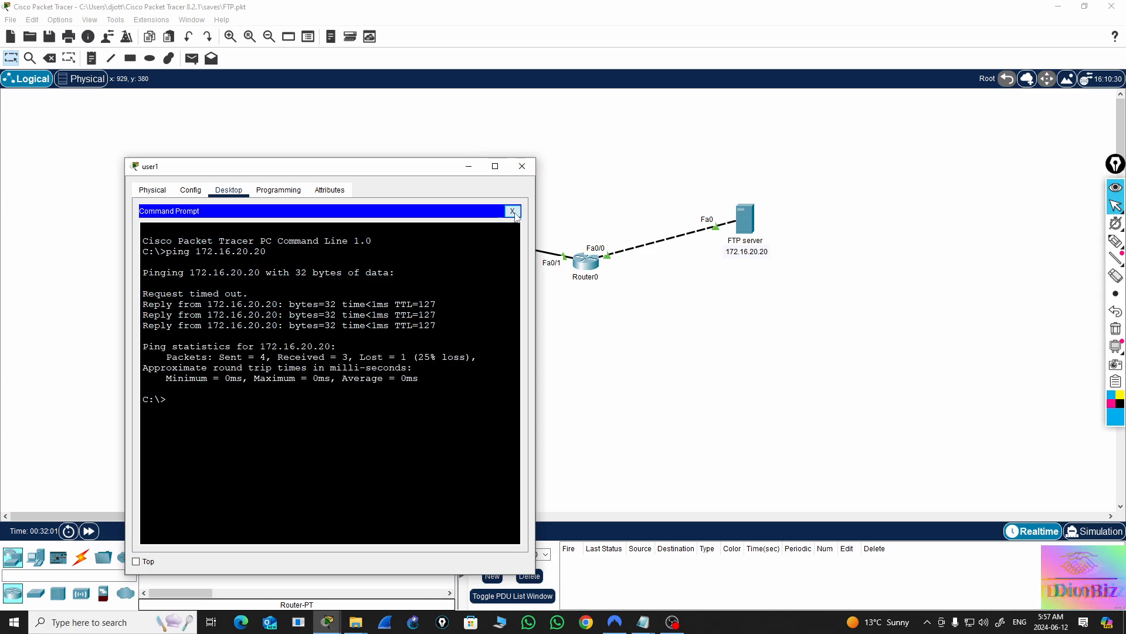
click(512, 211)
click(523, 166)
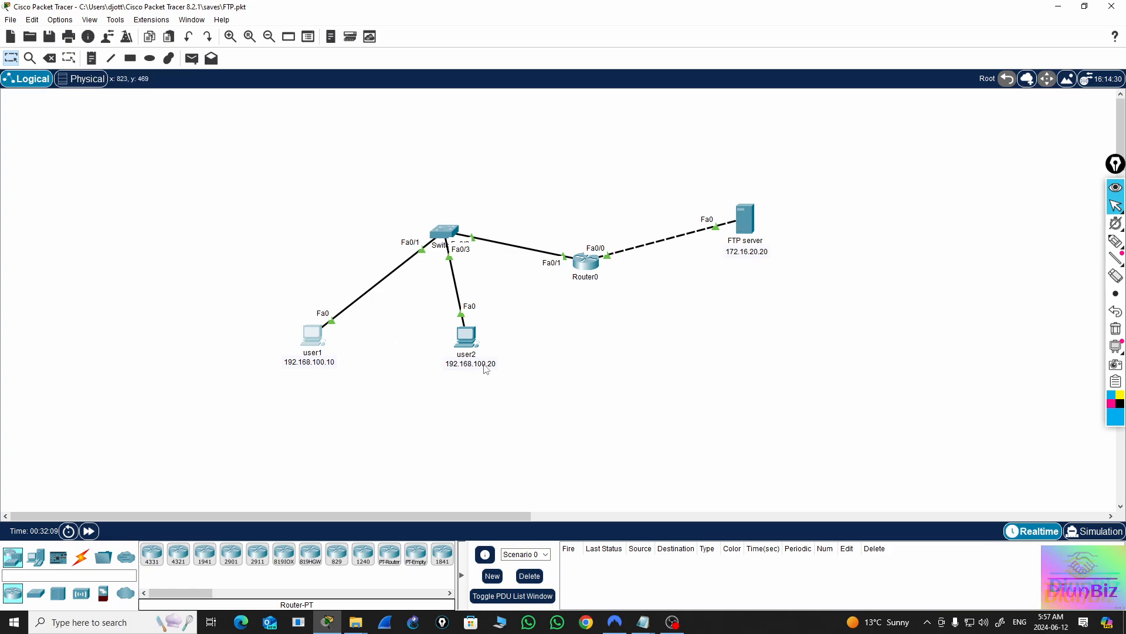
Review the user1 and user2 accounts and their permissions in the FTP server's FTP service settings
click(745, 218)
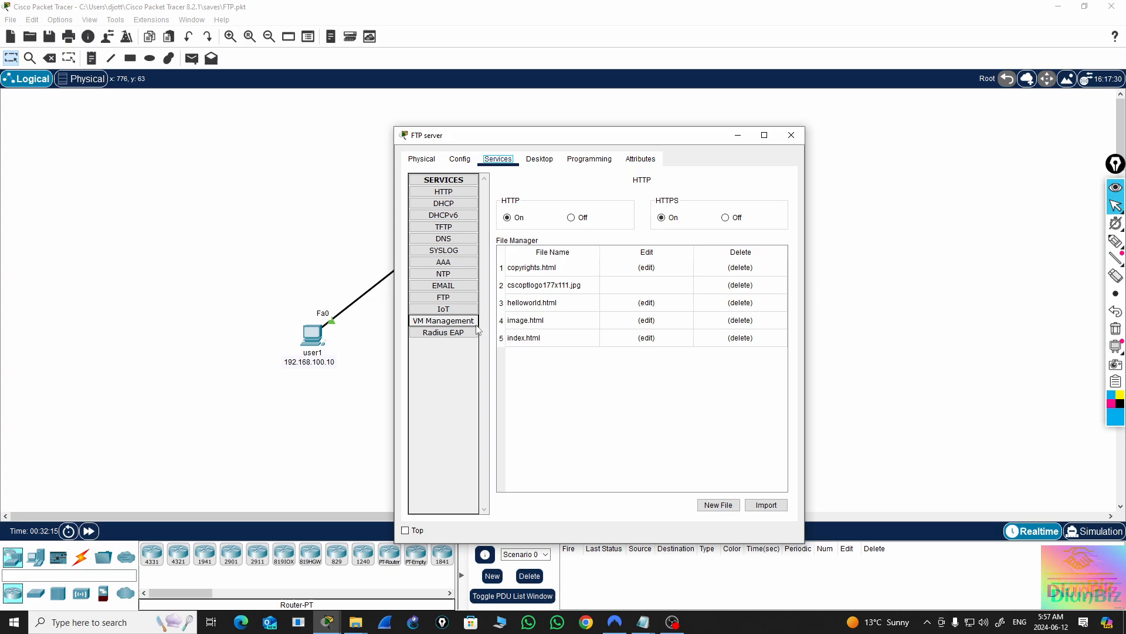
click(444, 297)
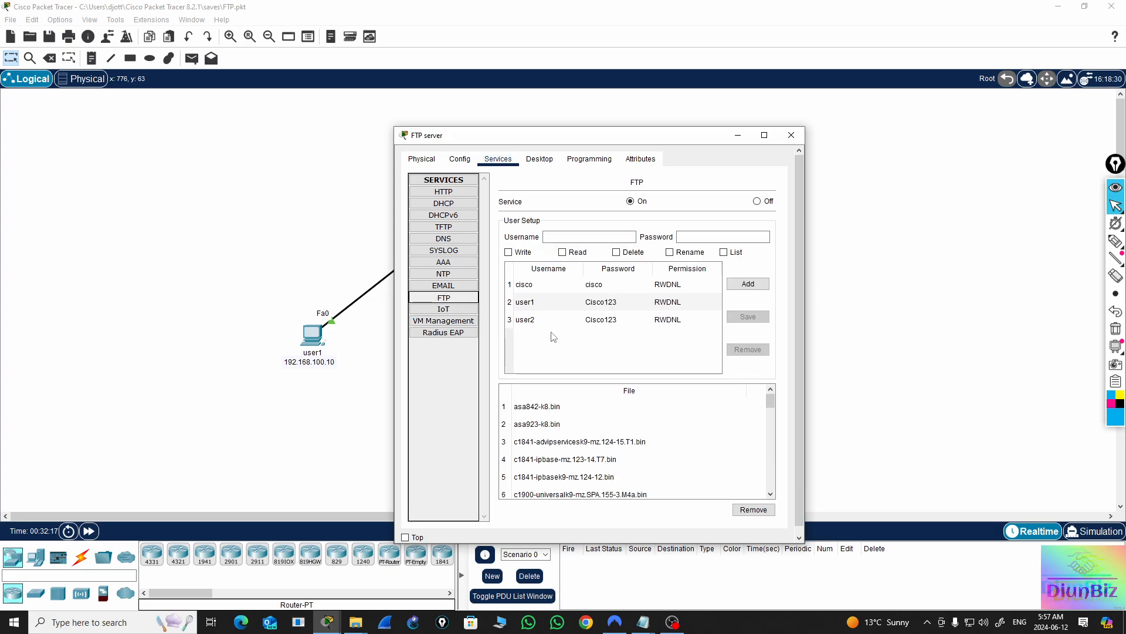
click(524, 303)
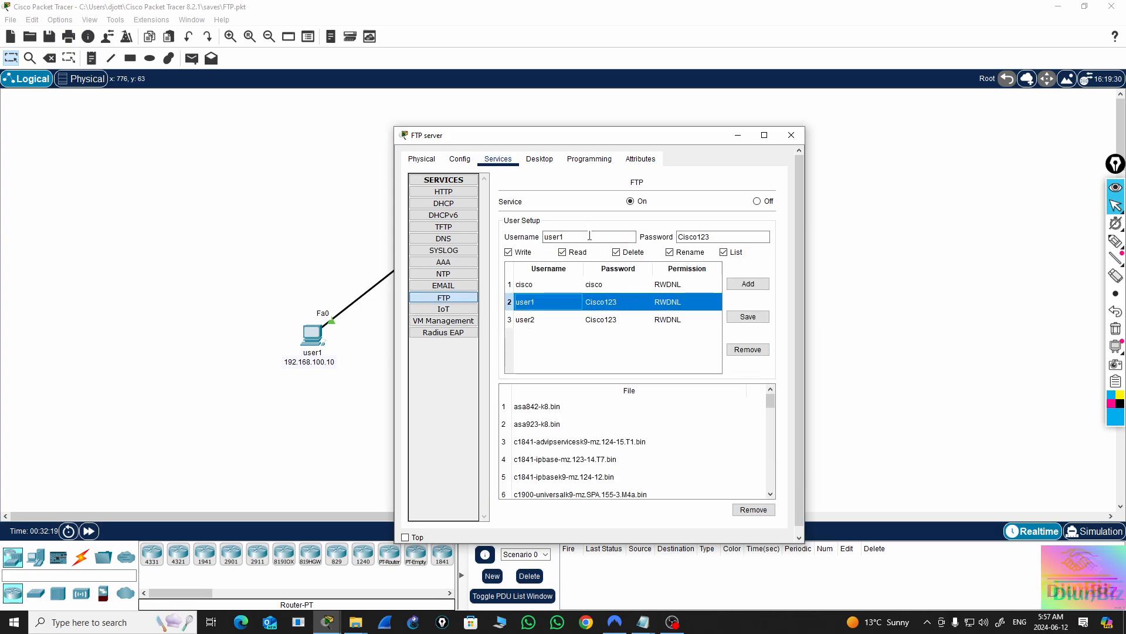
click(718, 236)
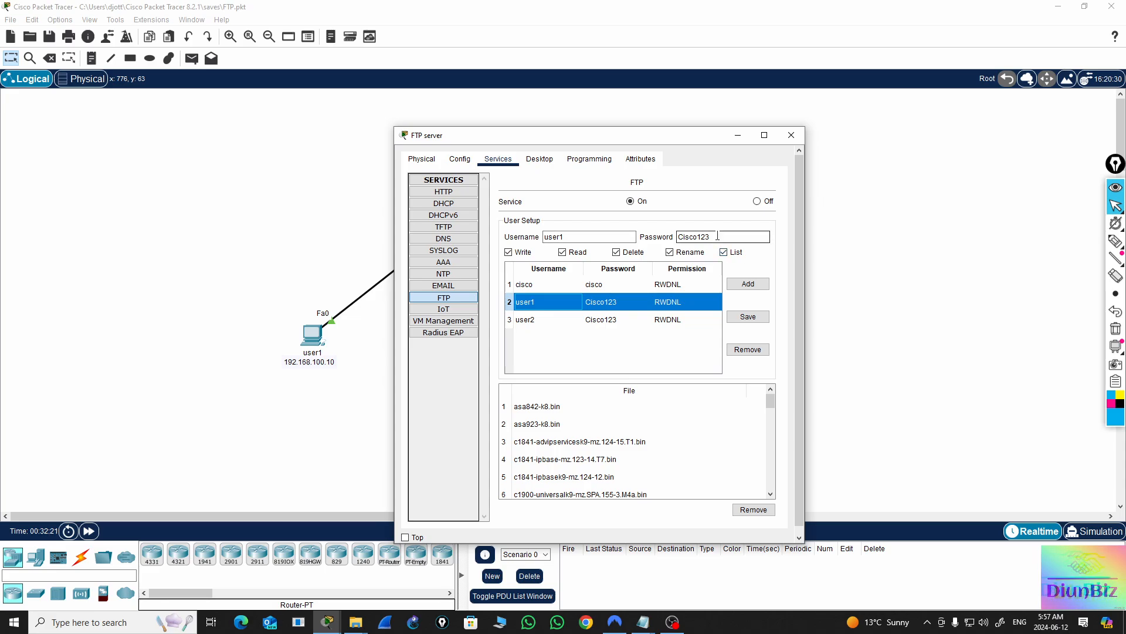
click(519, 320)
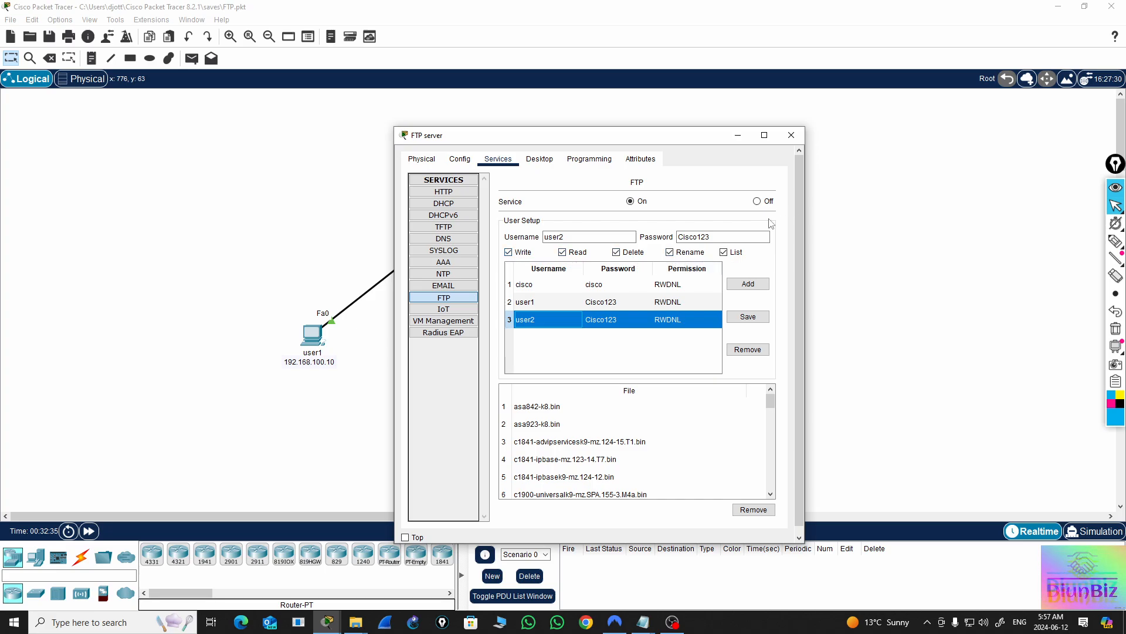
click(693, 405)
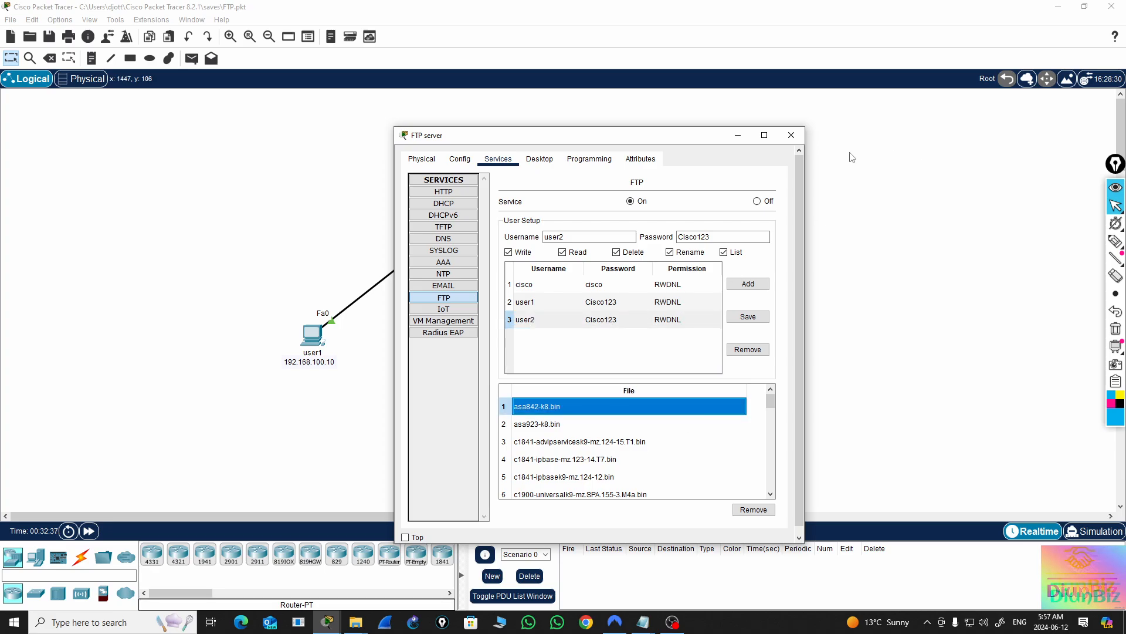
click(791, 135)
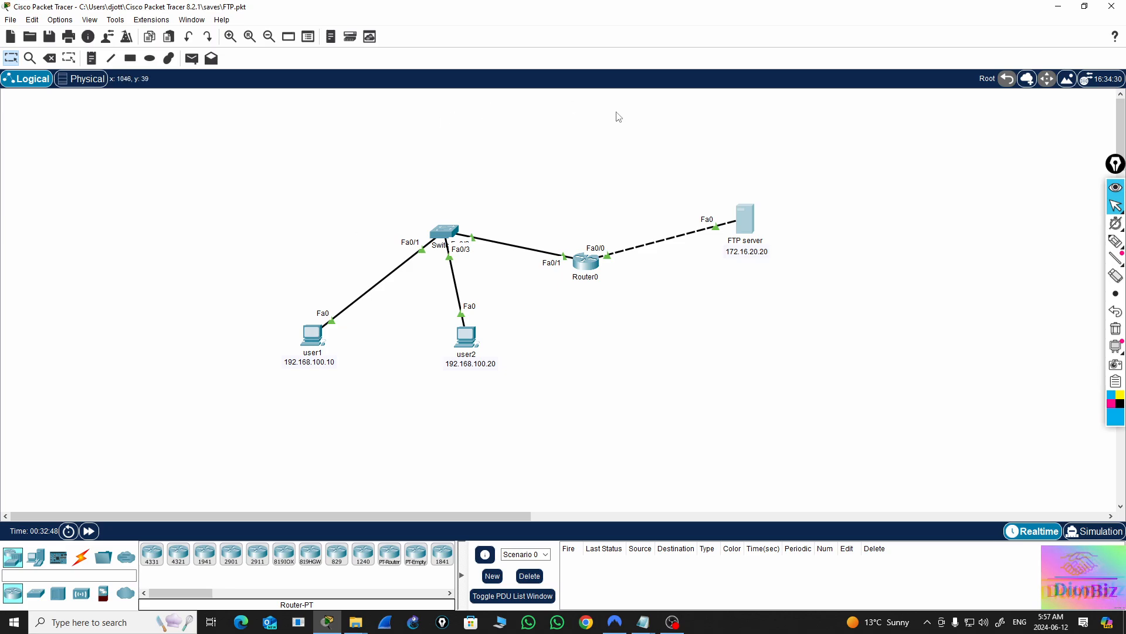
Examine the full list of files stored in the FTP server's FTP service, and close the server window
mouse_move(753, 233)
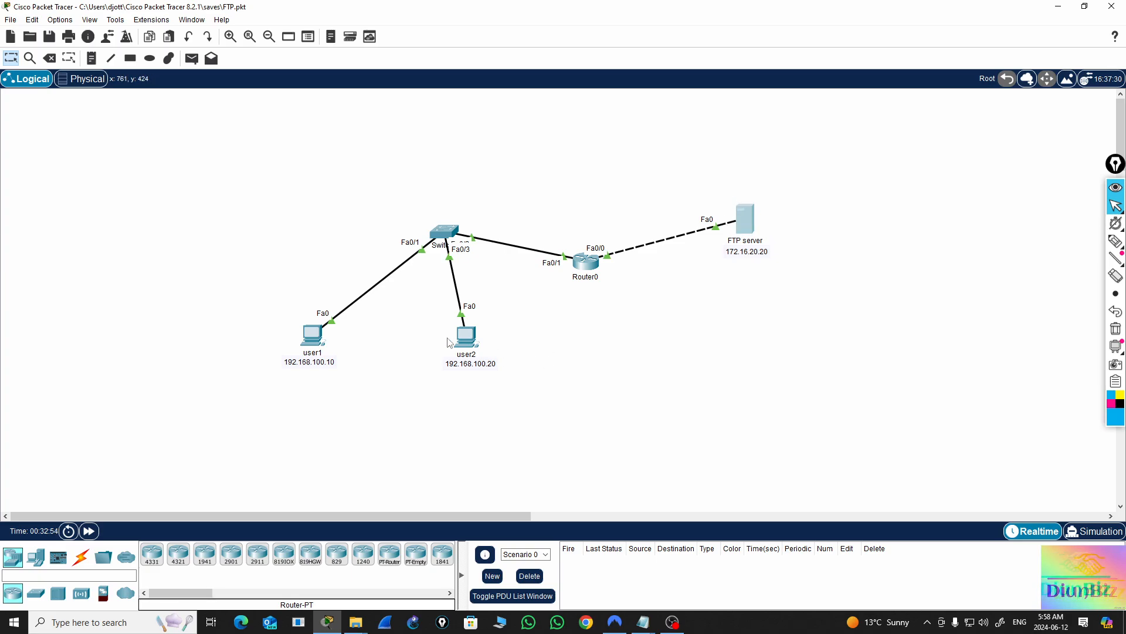
mouse_move(469, 339)
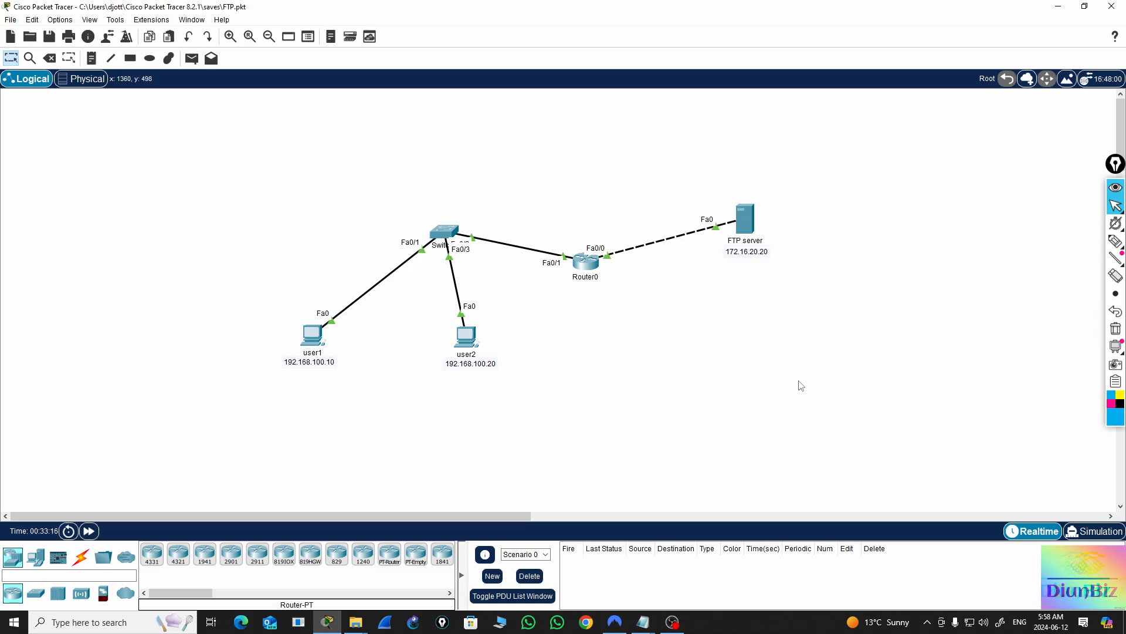
click(746, 221)
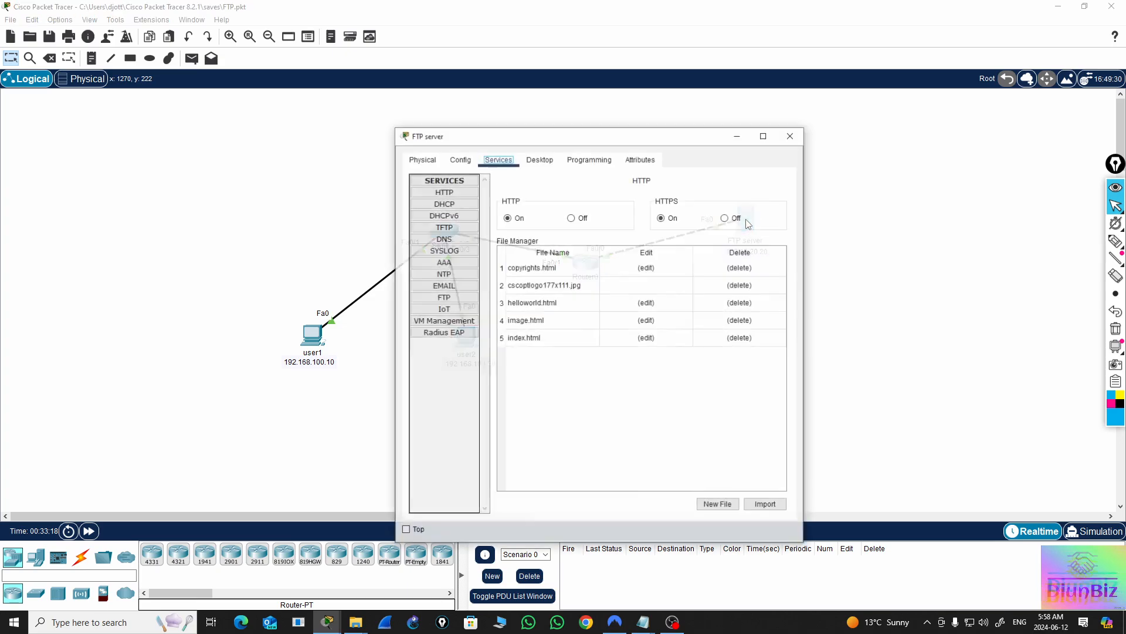
click(444, 297)
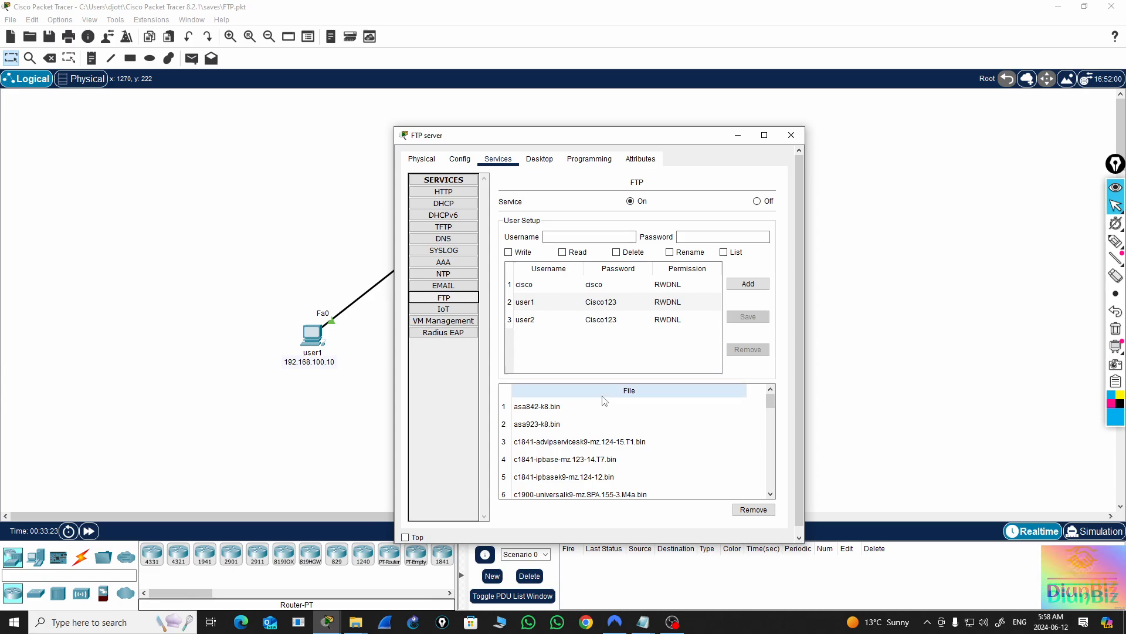
scroll(543, 420, down, 1)
scroll(546, 426, up, 1)
scroll(545, 425, down, 9)
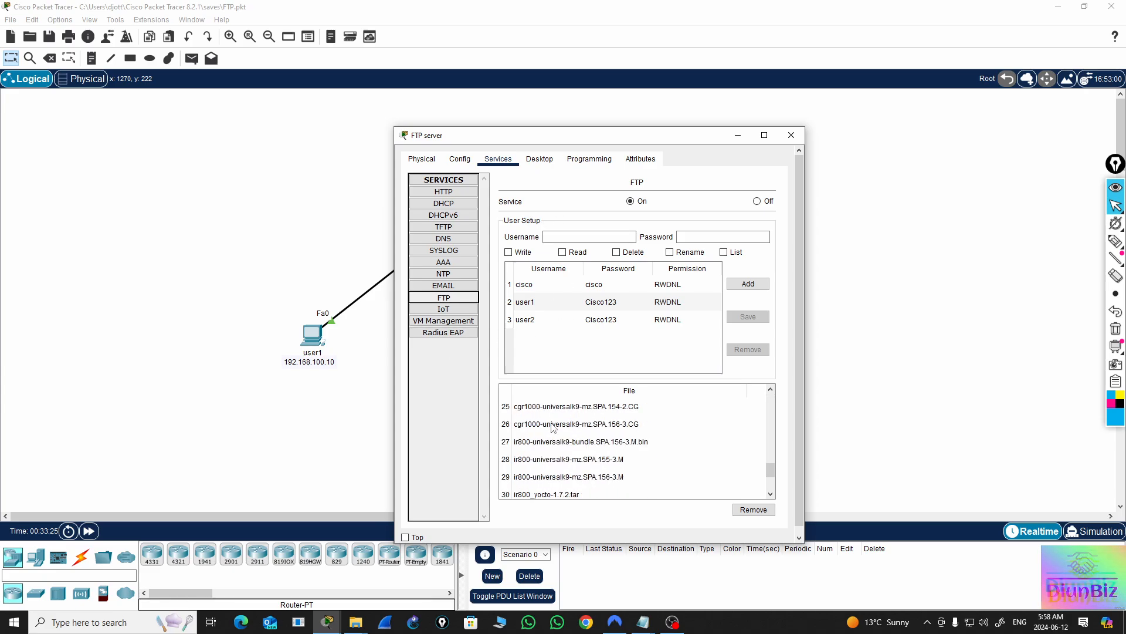
scroll(522, 497, down, 1)
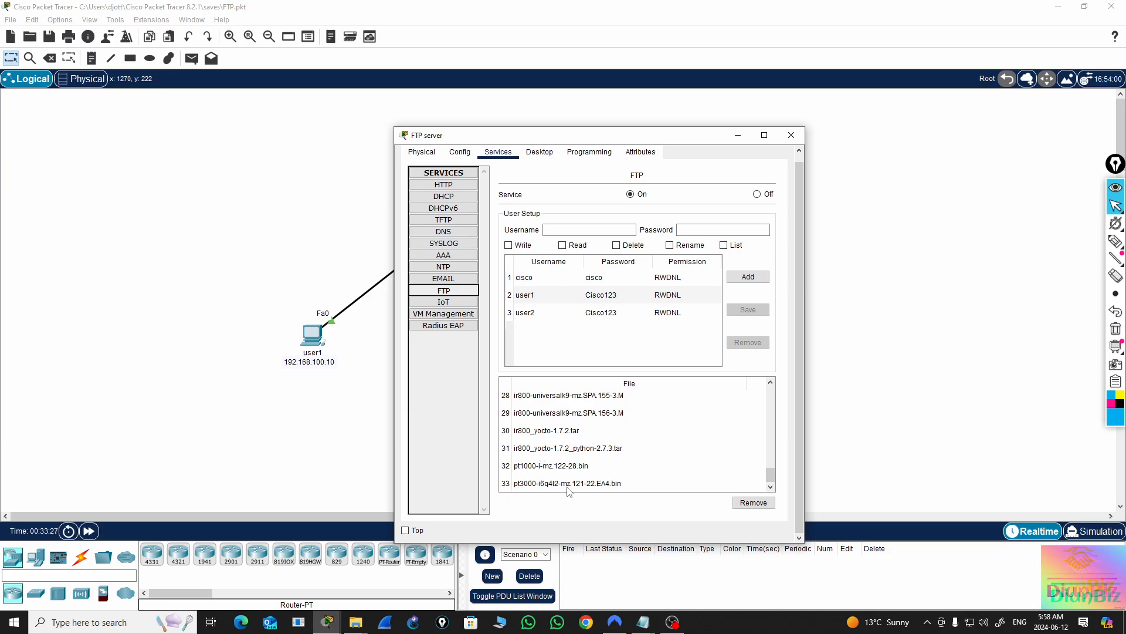
scroll(581, 477, up, 4)
scroll(582, 476, up, 7)
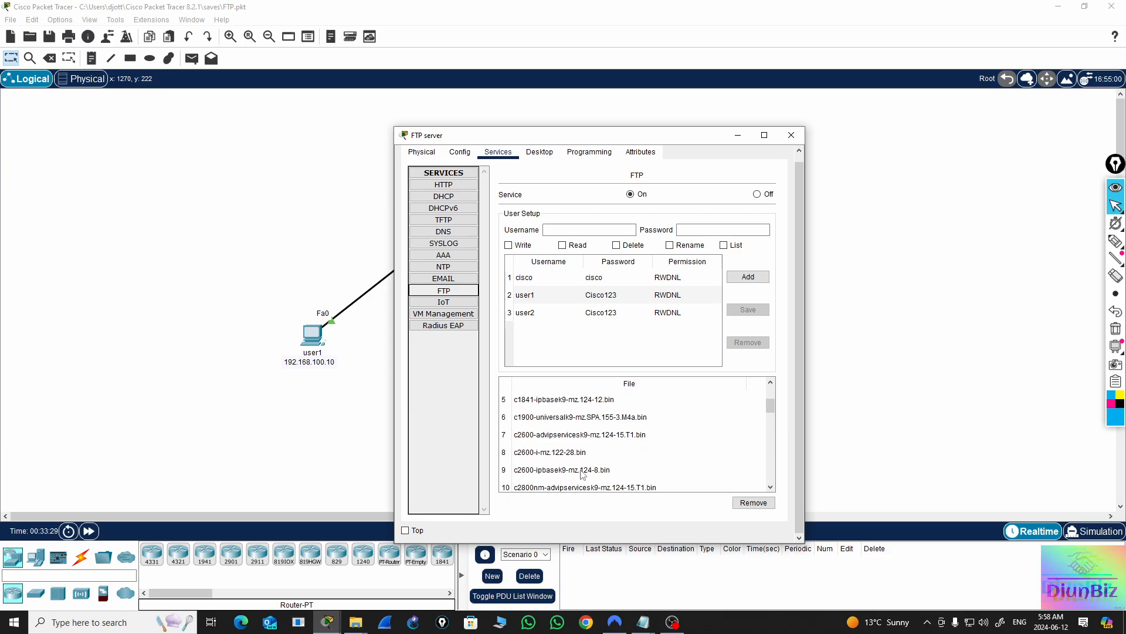
scroll(535, 417, down, 10)
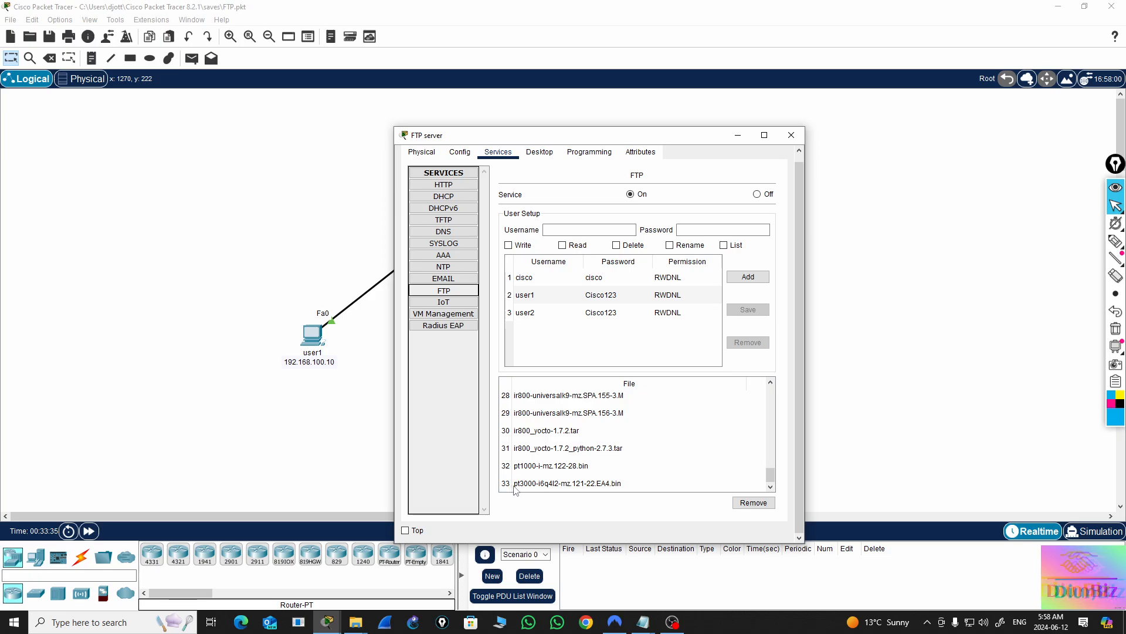
scroll(603, 449, up, 5)
scroll(603, 449, down, 5)
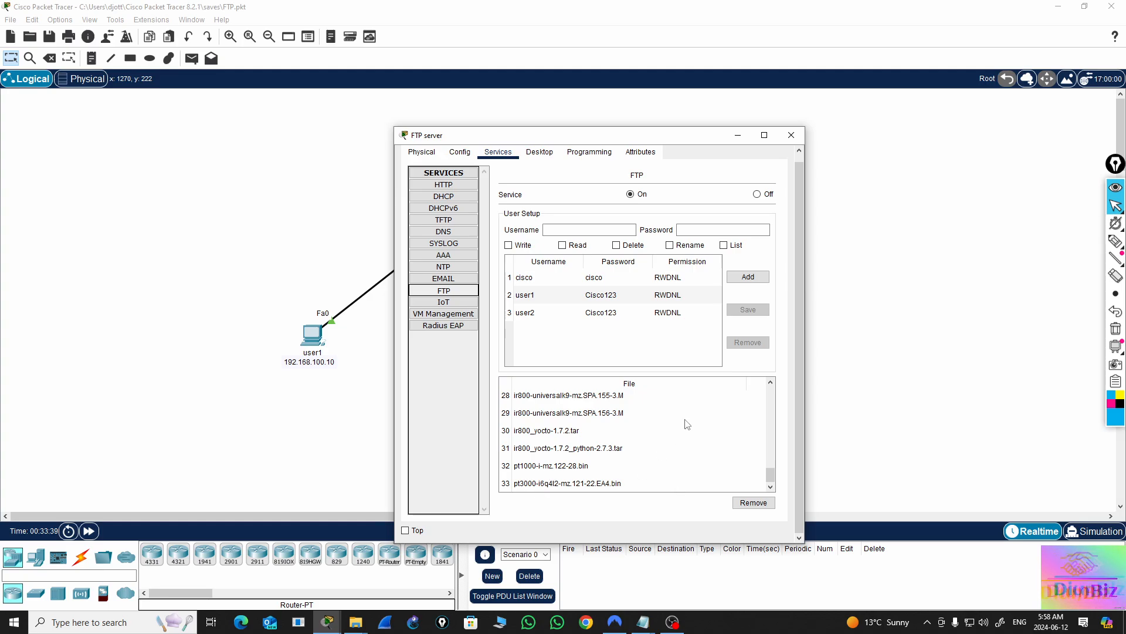
click(791, 135)
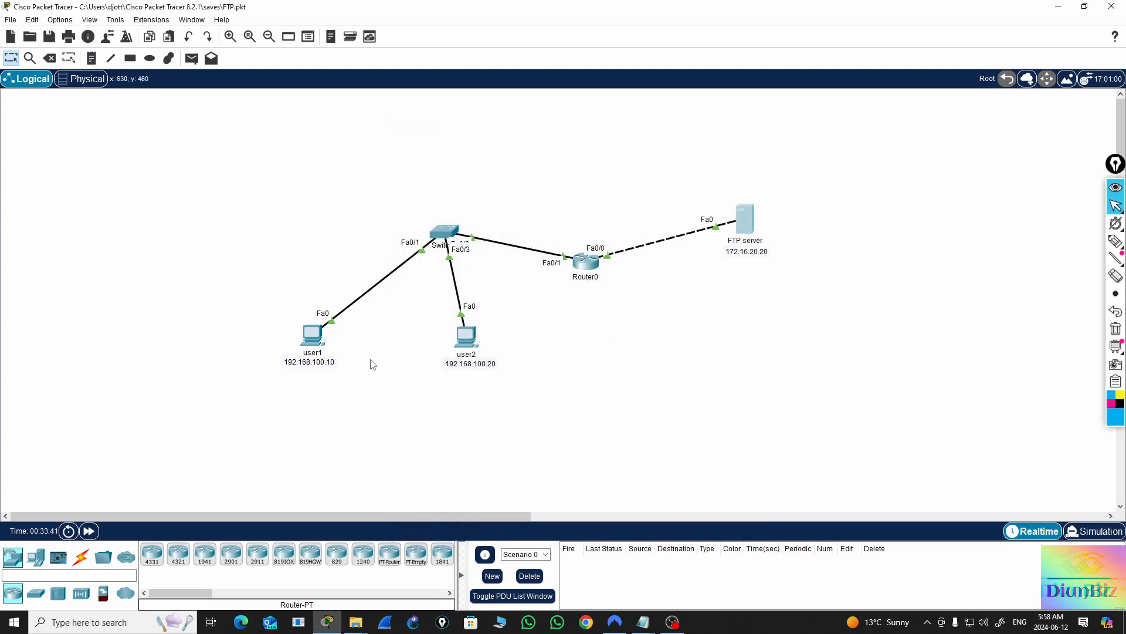
Write "I want to send this file to user2" in a new document in user1's Text Editor
click(312, 335)
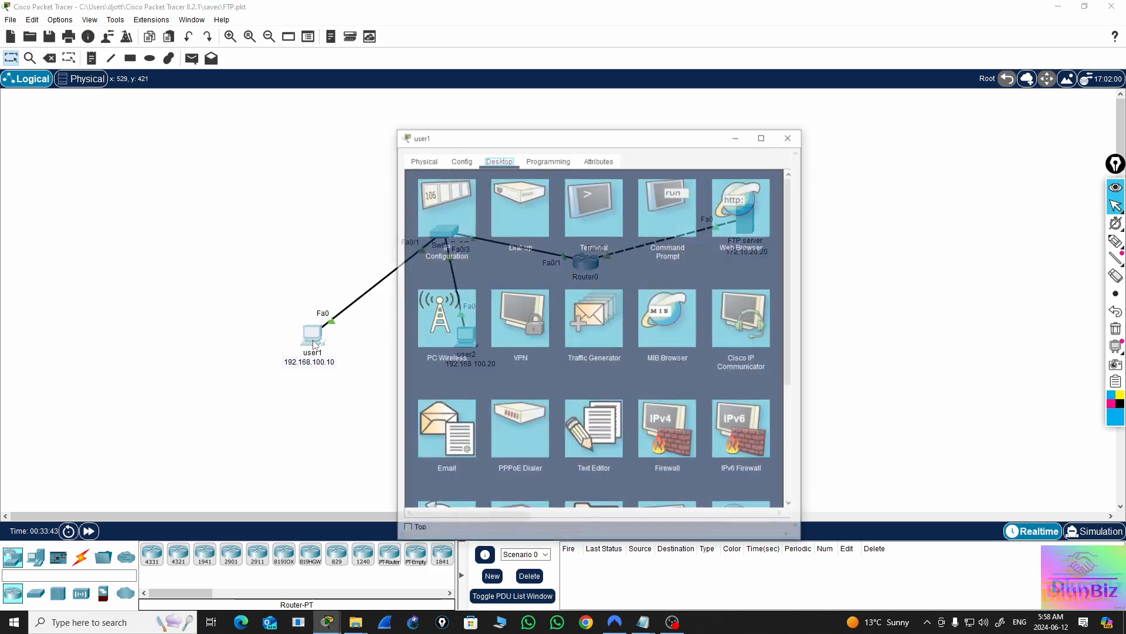
scroll(629, 419, down, 3)
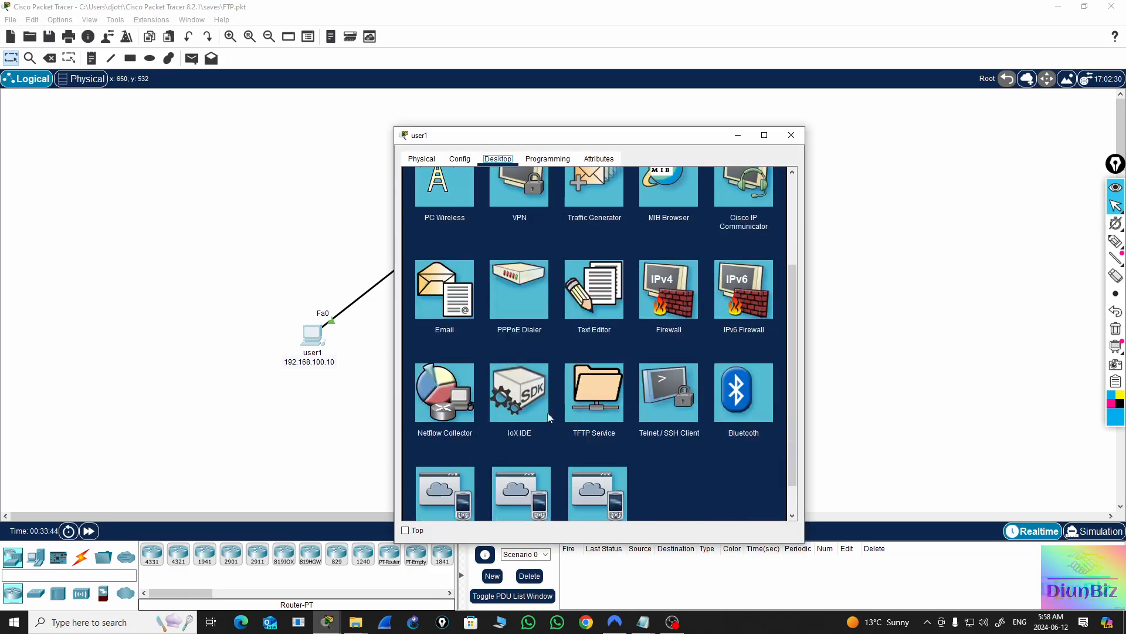
click(601, 305)
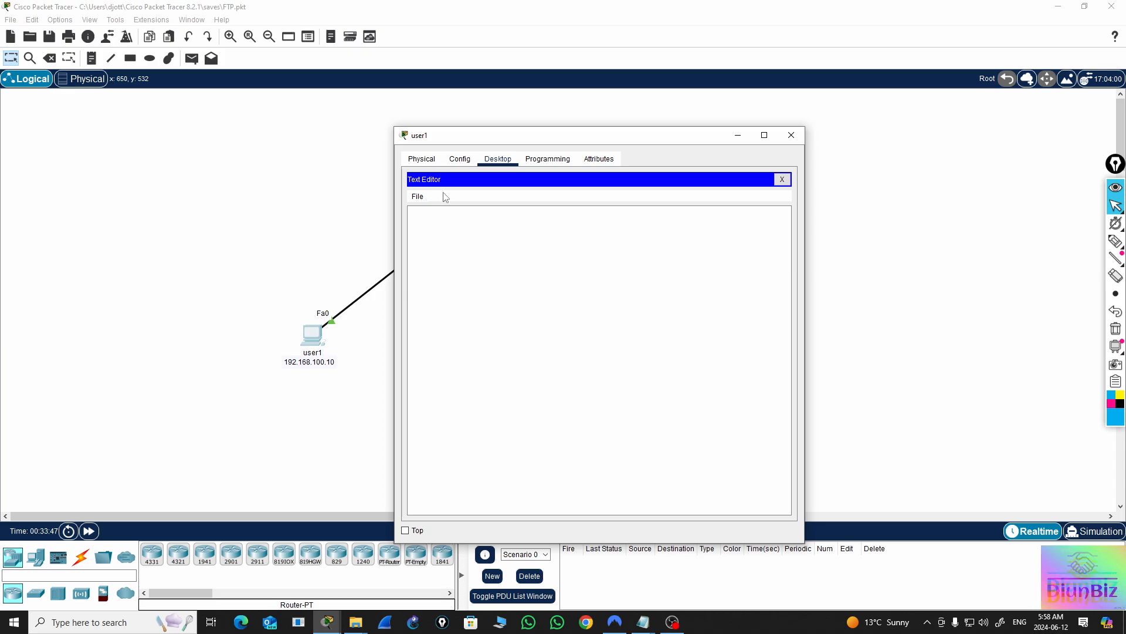
click(455, 235)
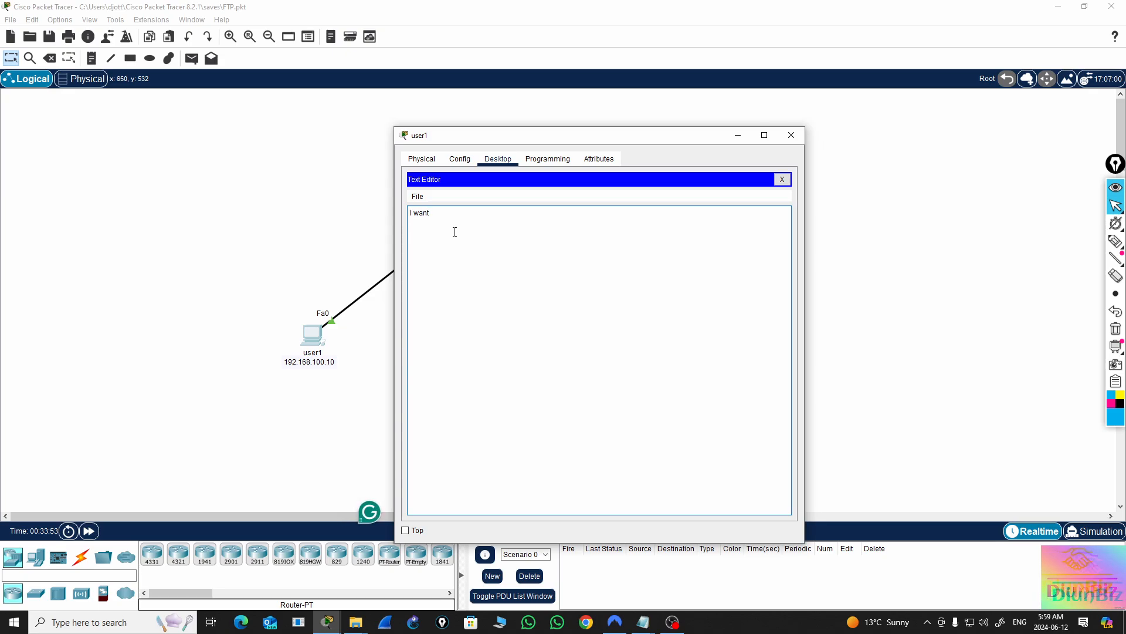
text(I want to send this file)
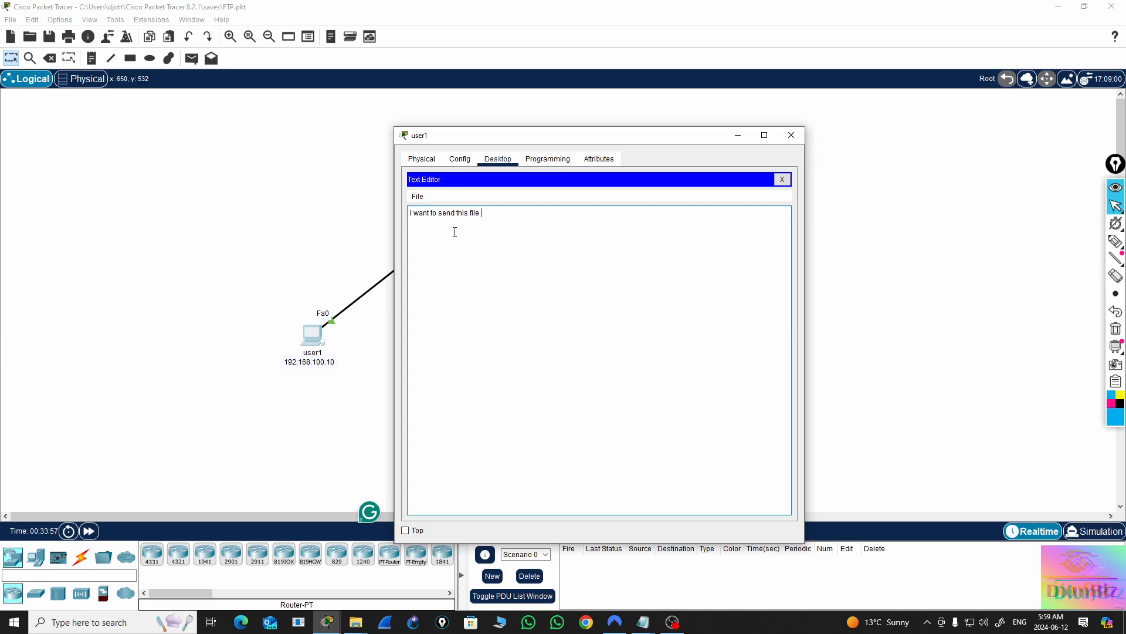
text( to user3)
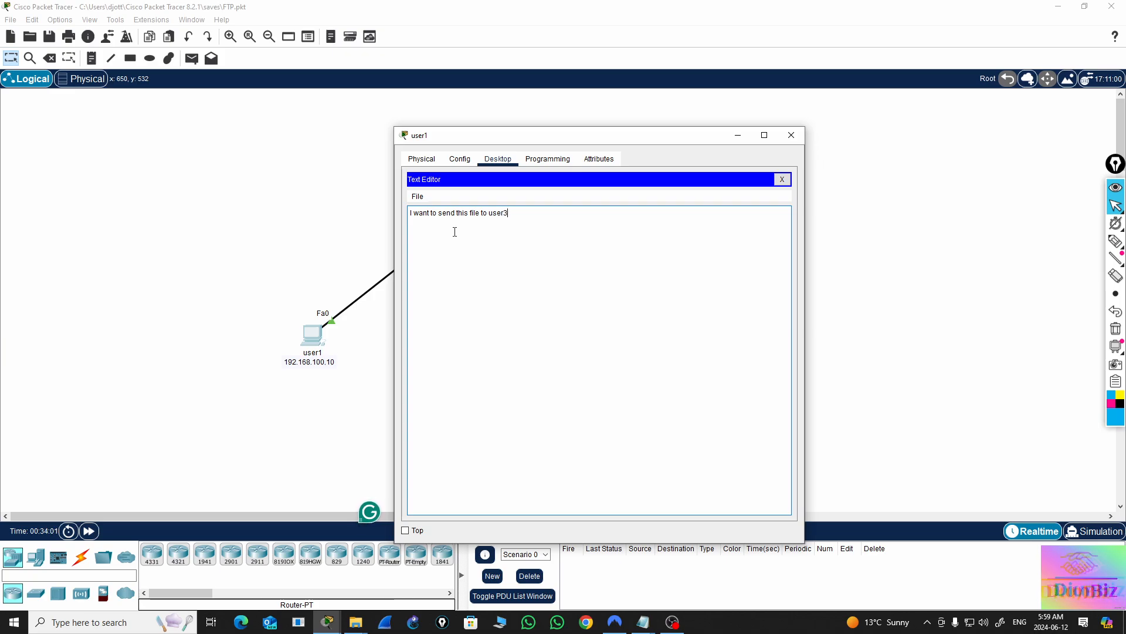
key(BackSpace)
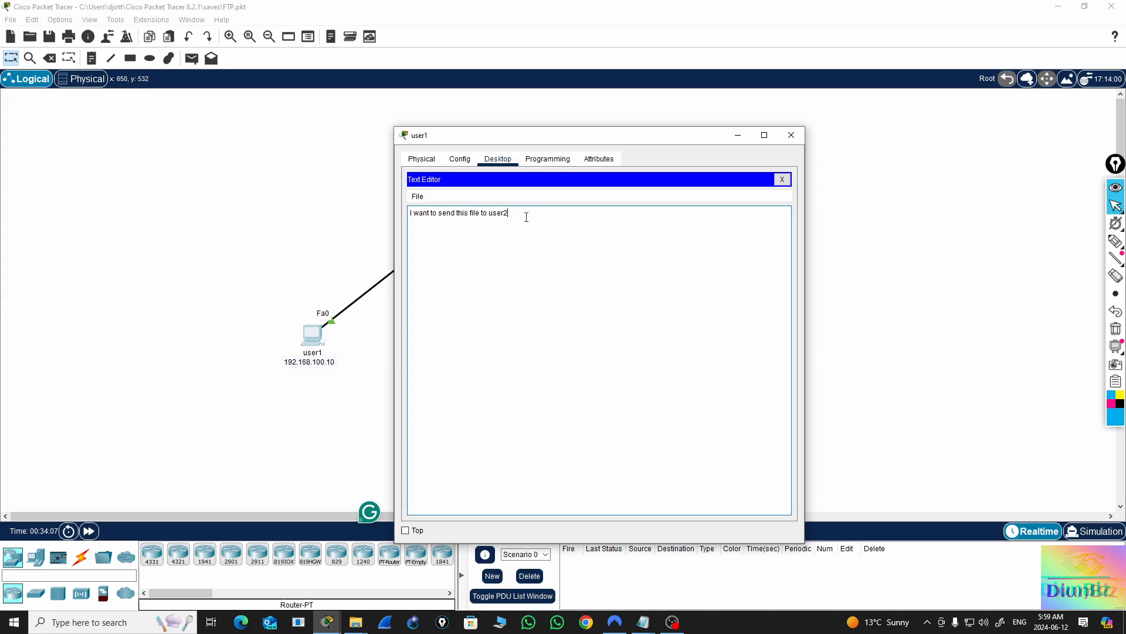
Save the Text Editor document on user1 under the file name fromuser1, and close the PC's window
click(783, 180)
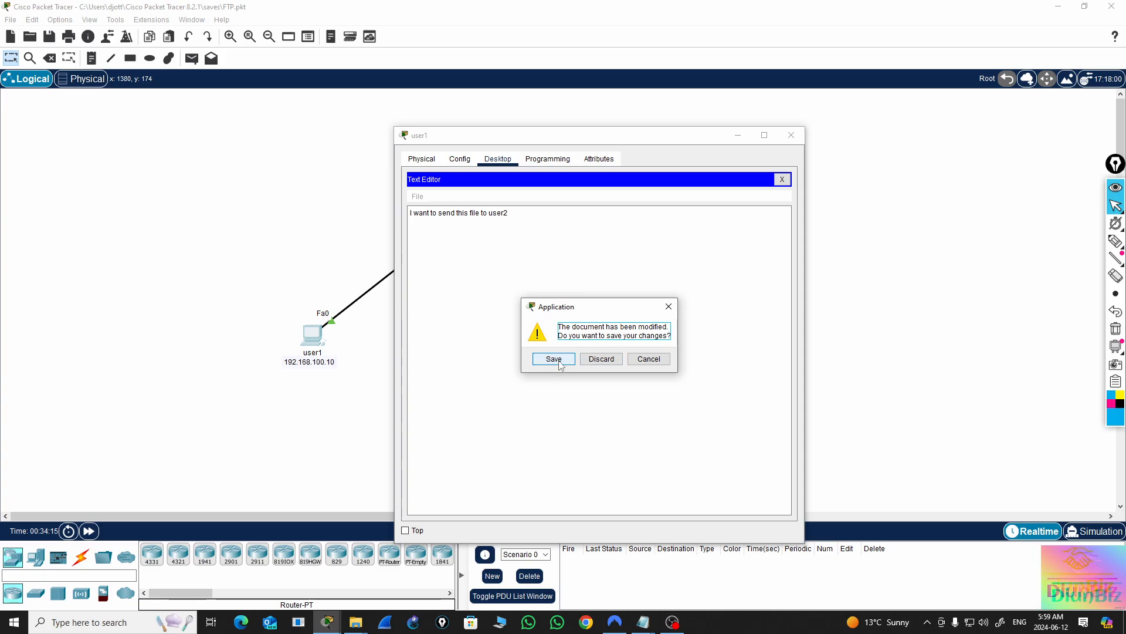
click(555, 359)
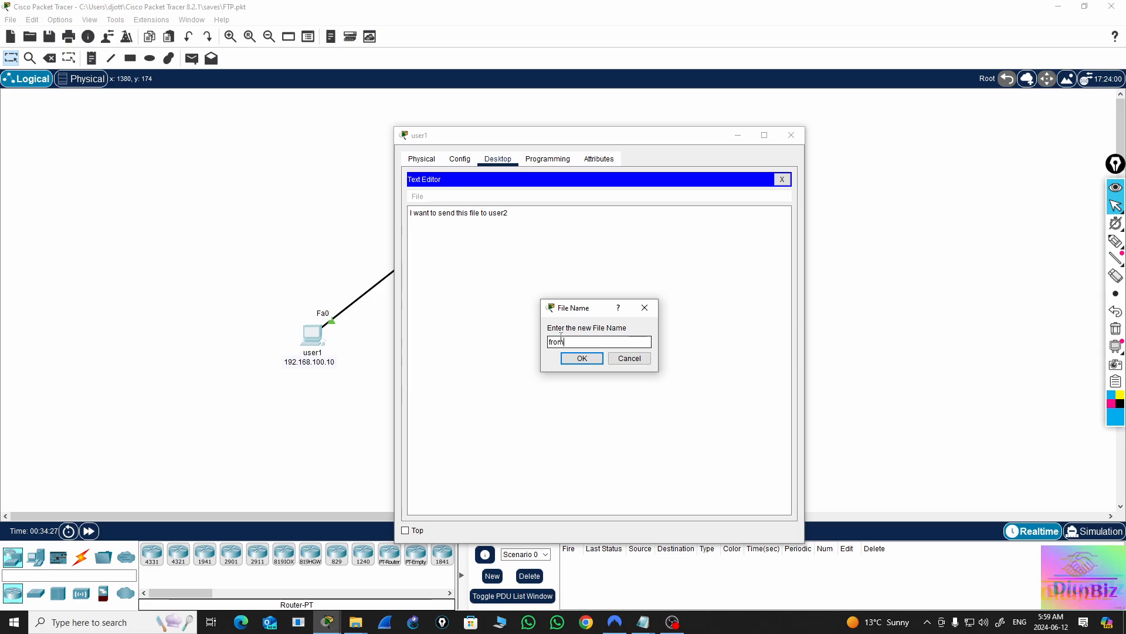
text(user)
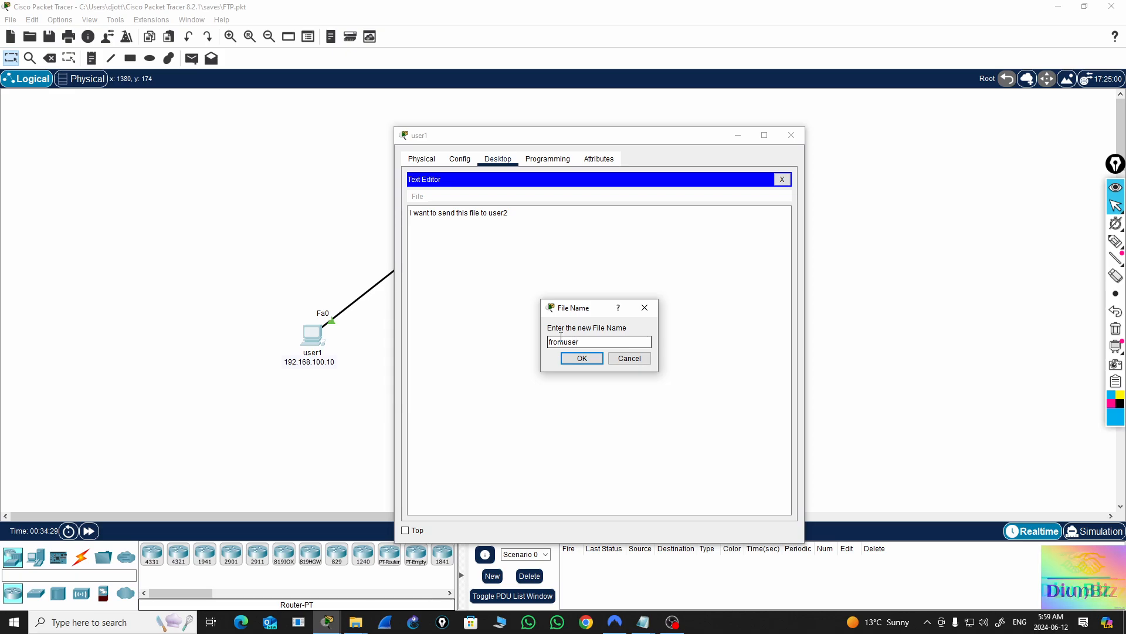
text(1)
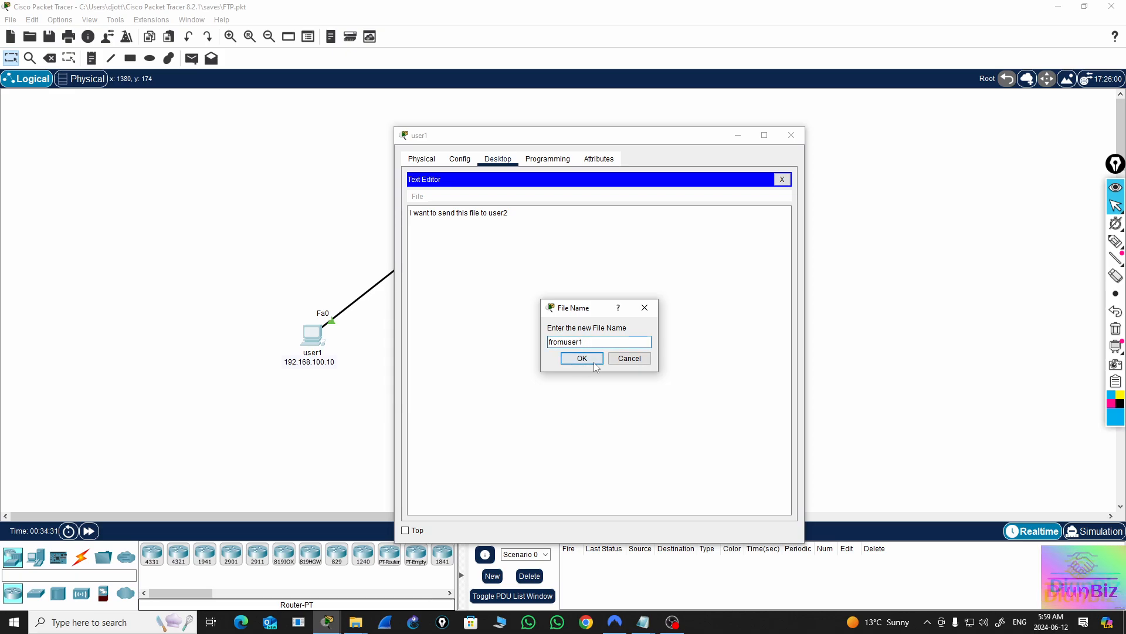
click(584, 358)
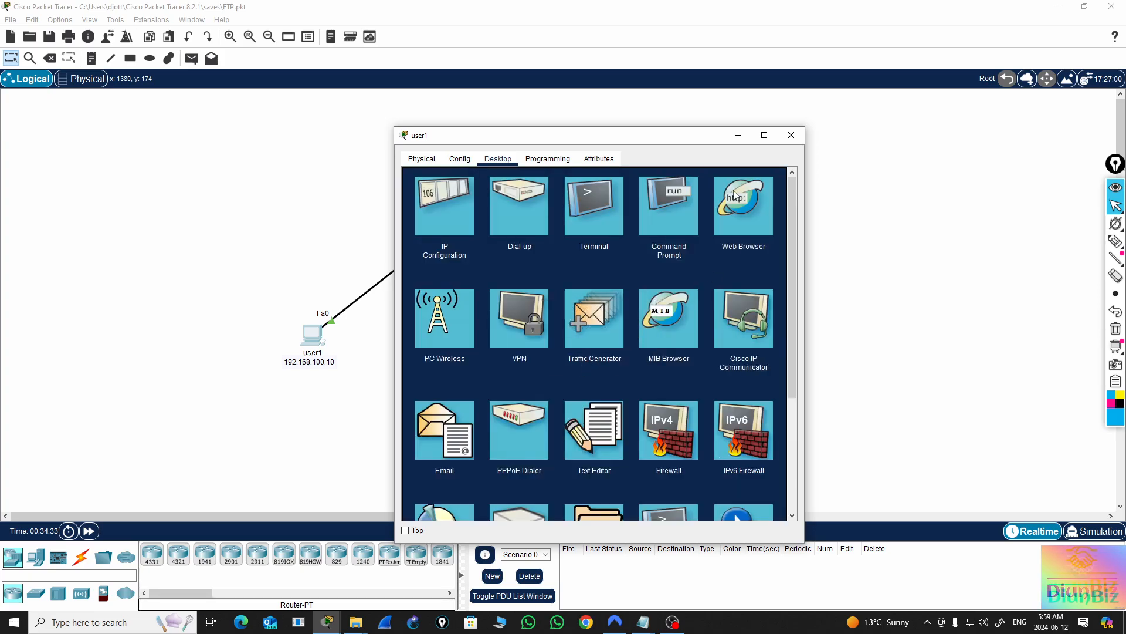
click(791, 136)
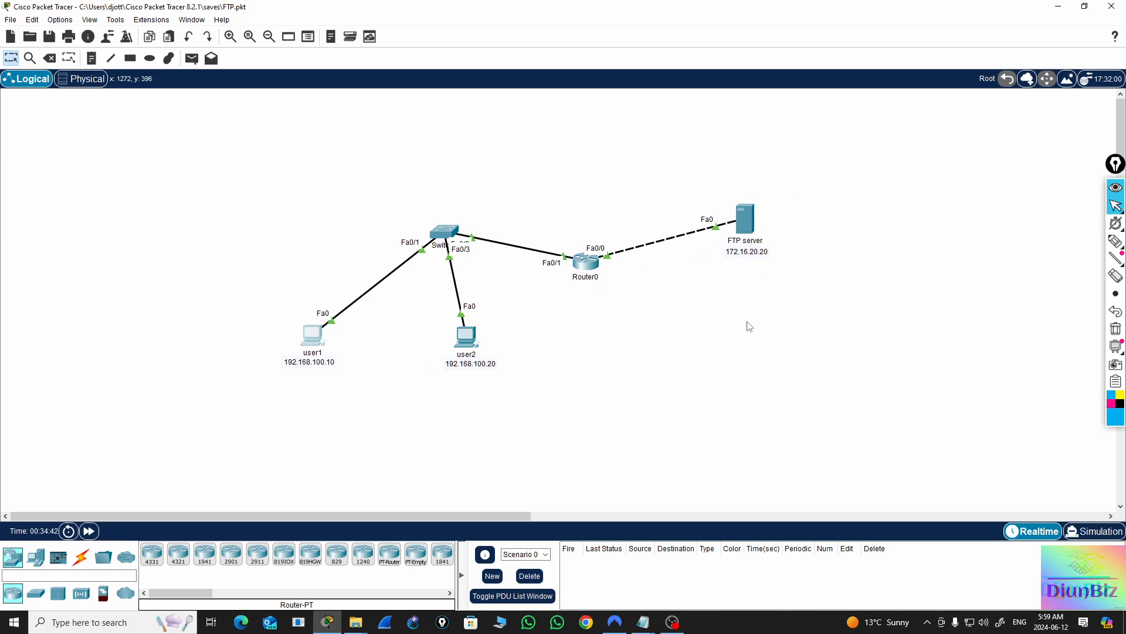
Check the end of the stored file list in the FTP server's FTP service, and close the server window
click(745, 222)
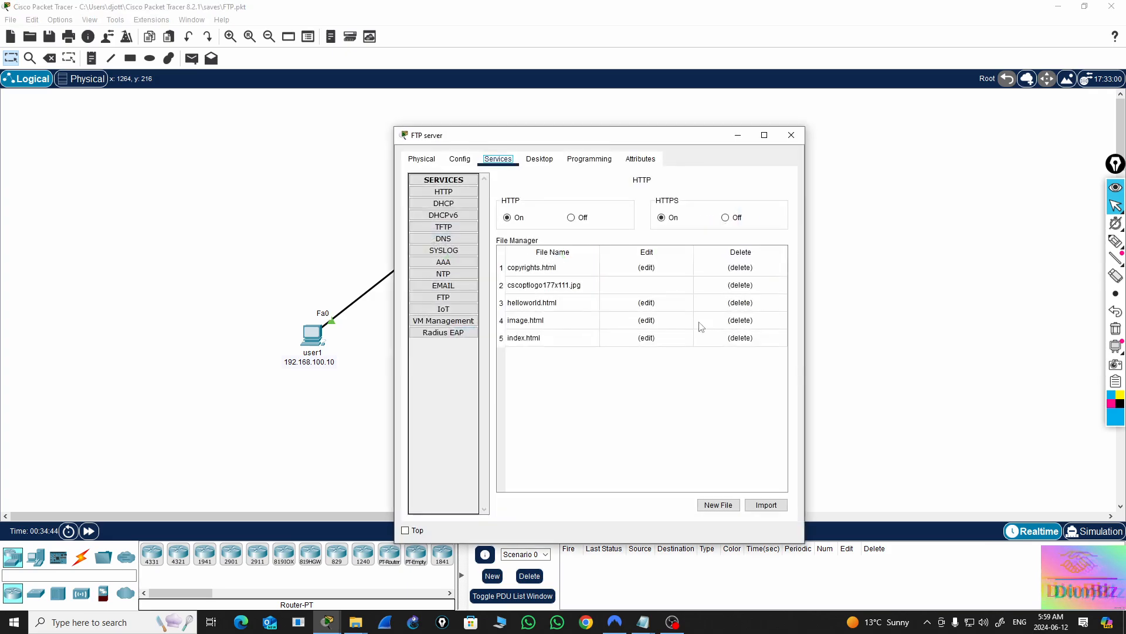
click(443, 297)
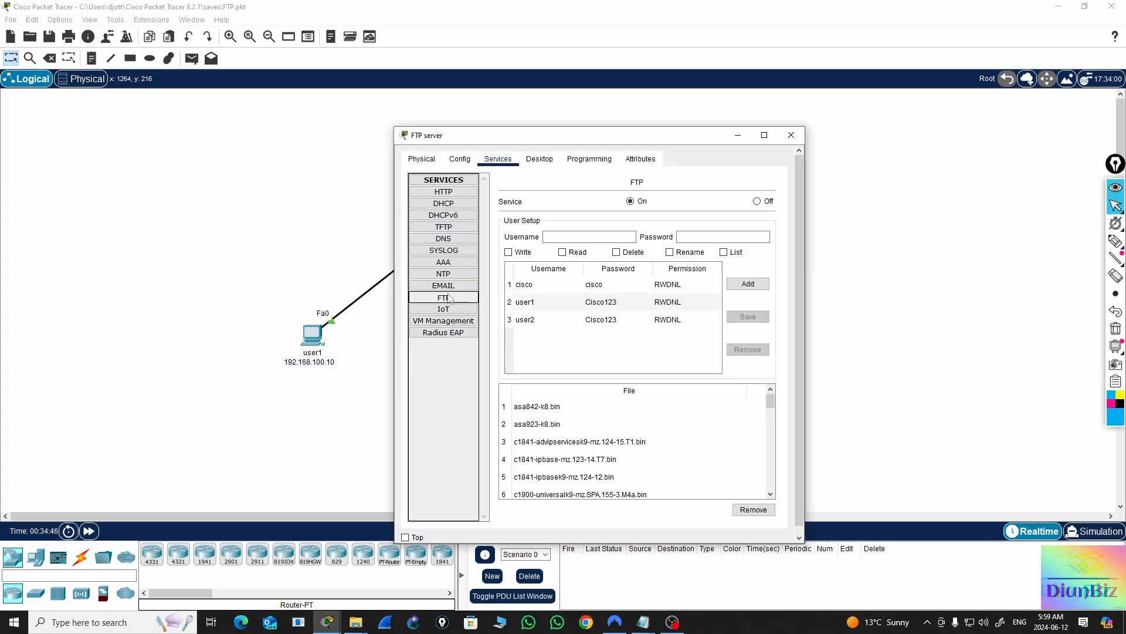
scroll(654, 469, down, 10)
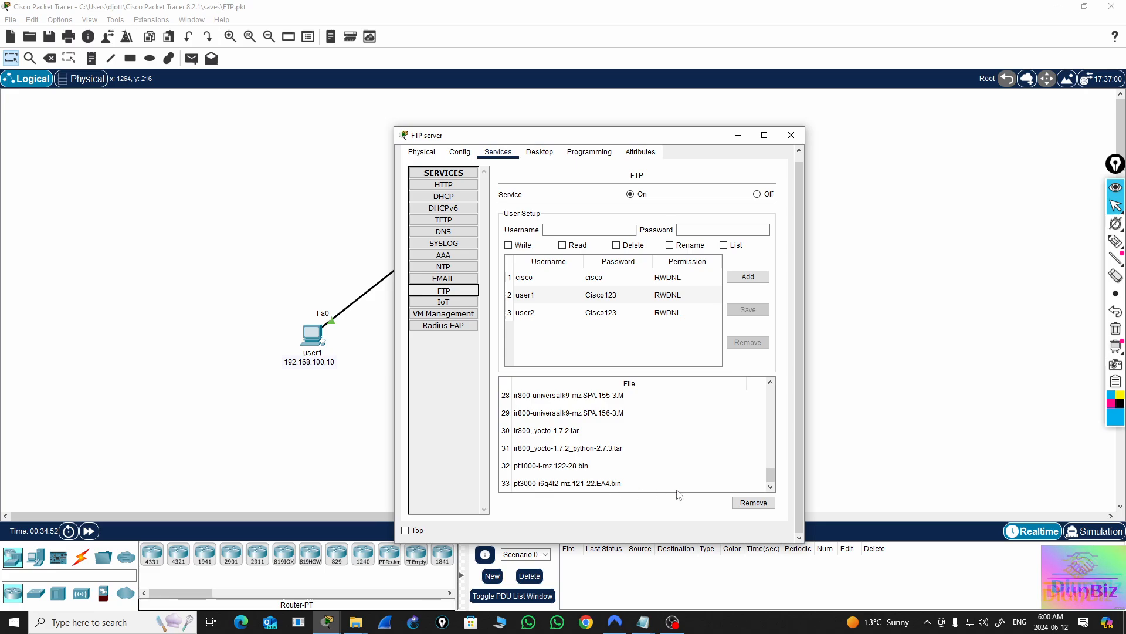
click(790, 136)
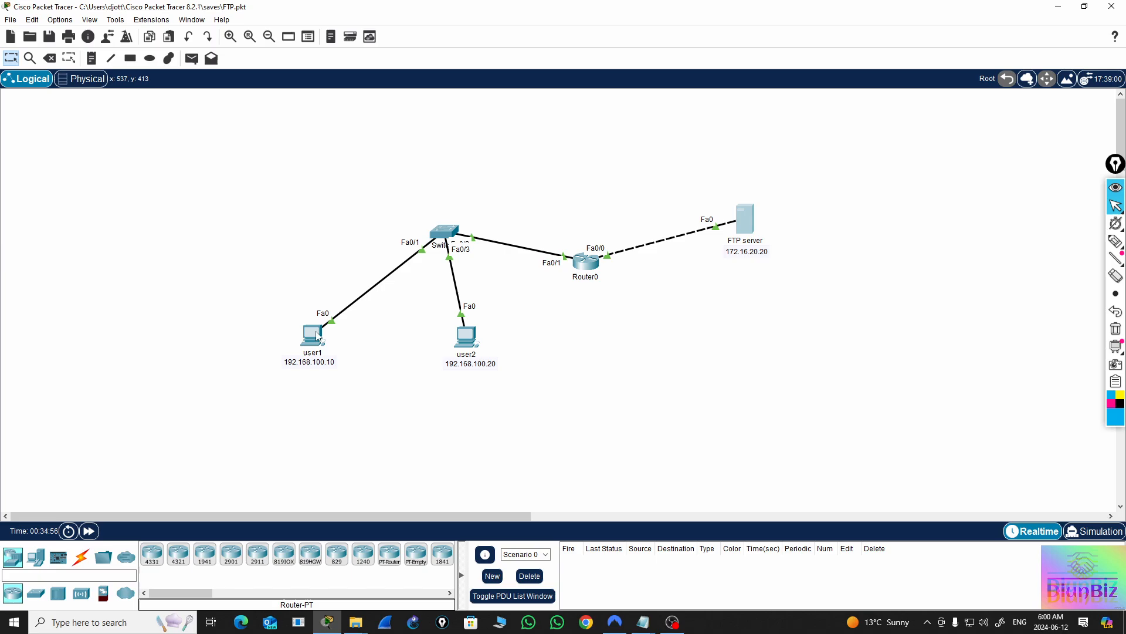
List the files on user1's C drive with dir at its command prompt, and inspect the fromuser1.txt and sampleFile.txt entries
mouse_move(316, 334)
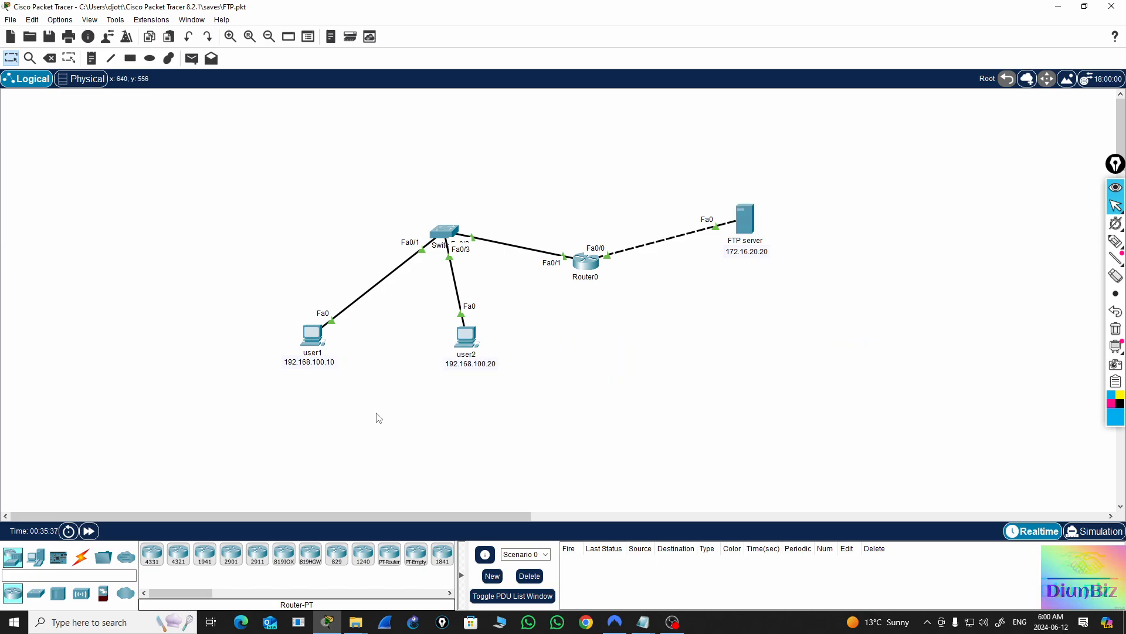
click(315, 337)
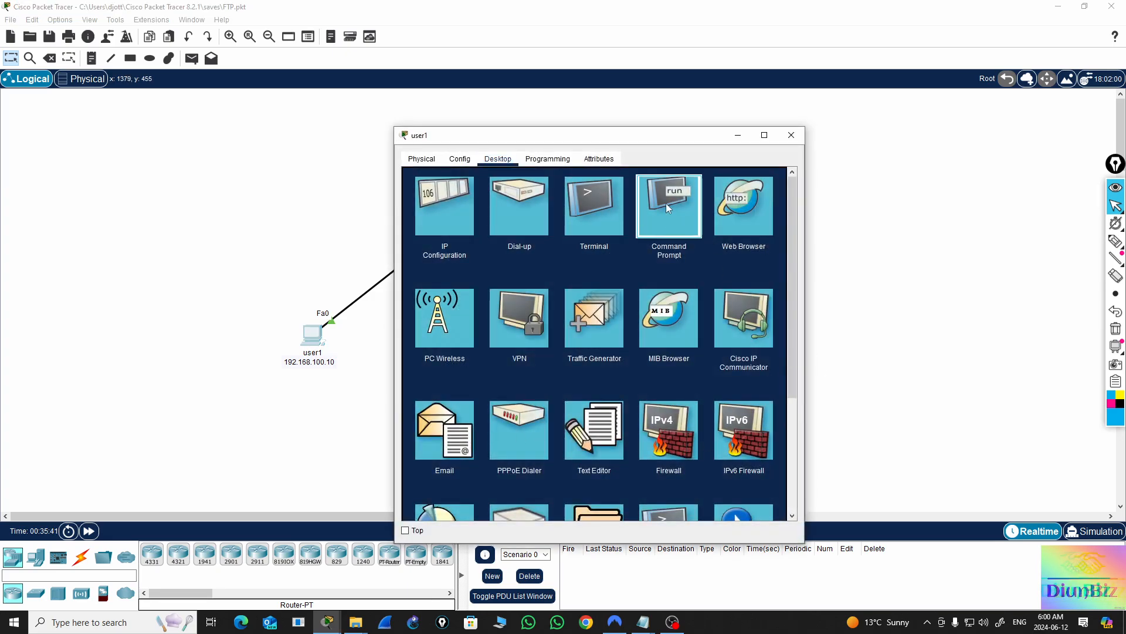
click(666, 203)
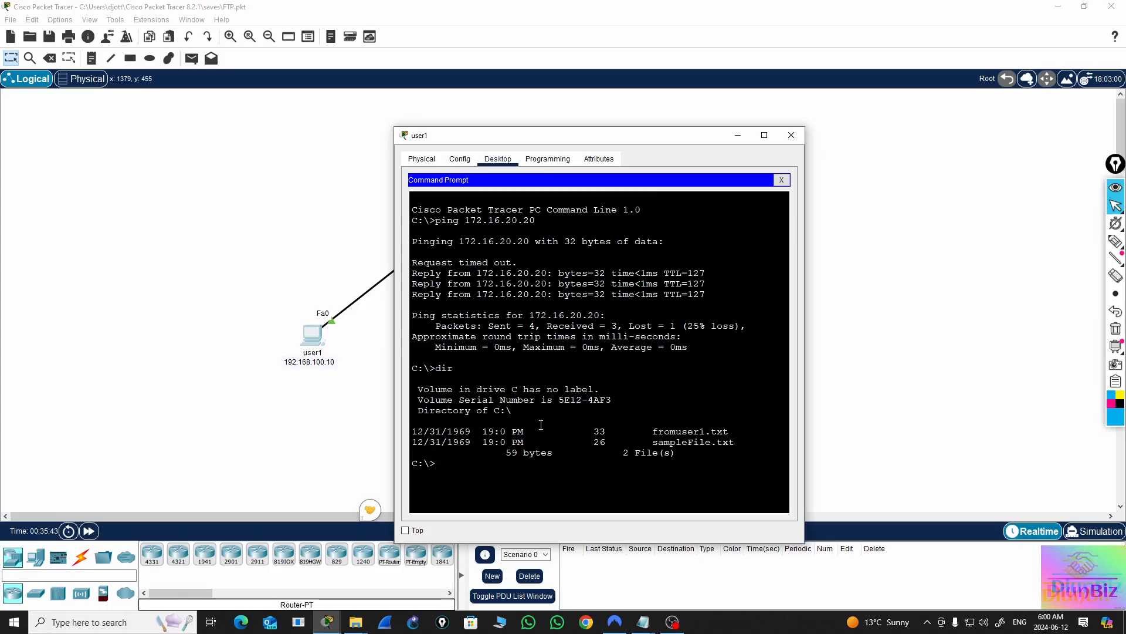
key(Return)
key(Return)
key(Return)
key(Return)
key(Return)
key(Return)
key(Return)
key(Return)
key(Return)
key(Return)
key(Return)
key(Return)
key(Return)
key(Return)
key(Return)
key(Return)
key(Return)
key(Return)
key(Return)
key(Return)
key(Return)
key(Return)
key(Return)
key(Return)
key(Return)
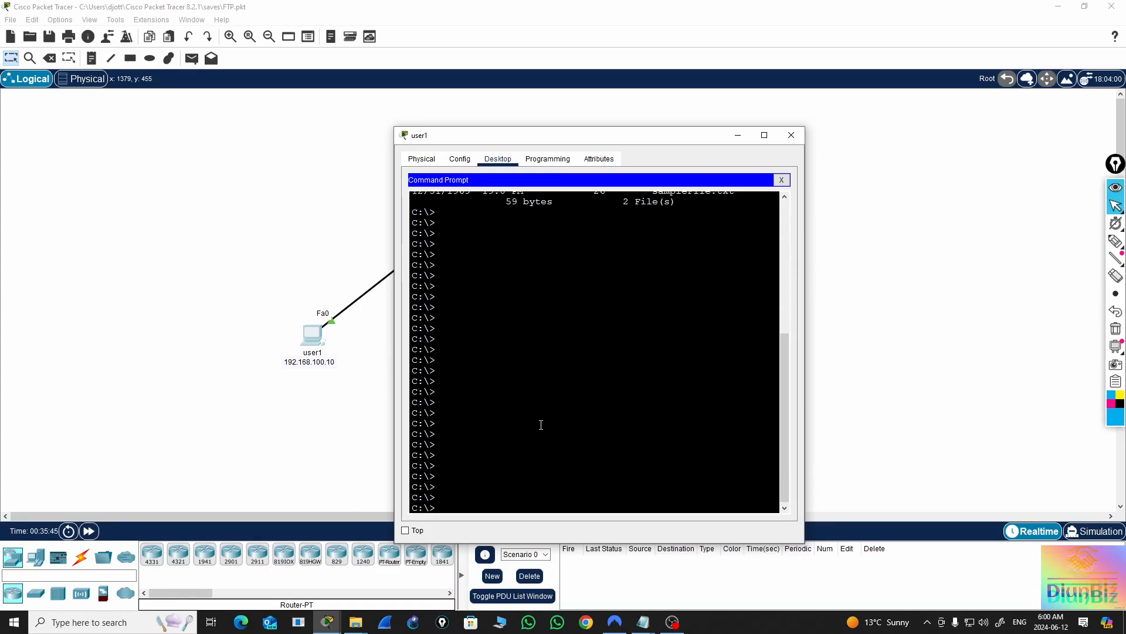
text(dir)
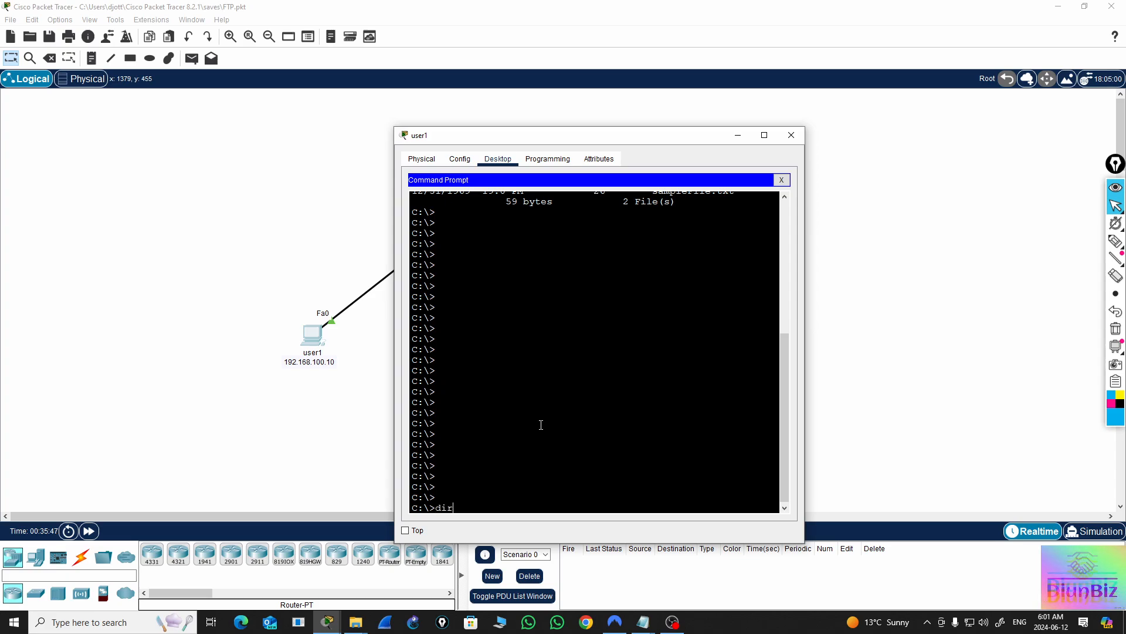
key(Return)
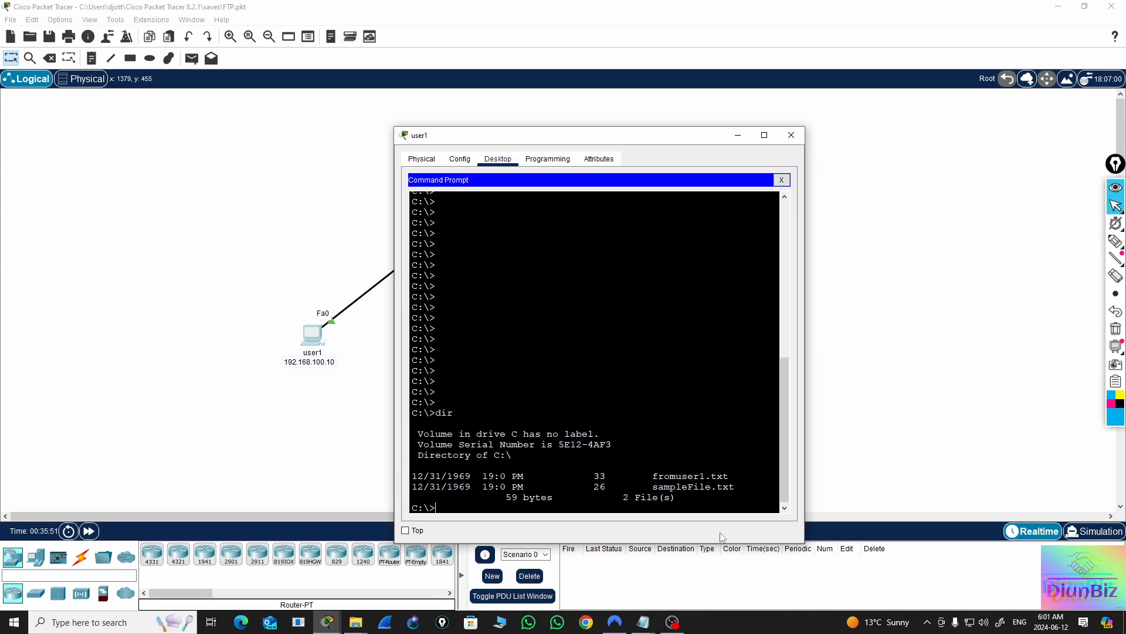
triple_click(682, 478)
double_click(698, 477)
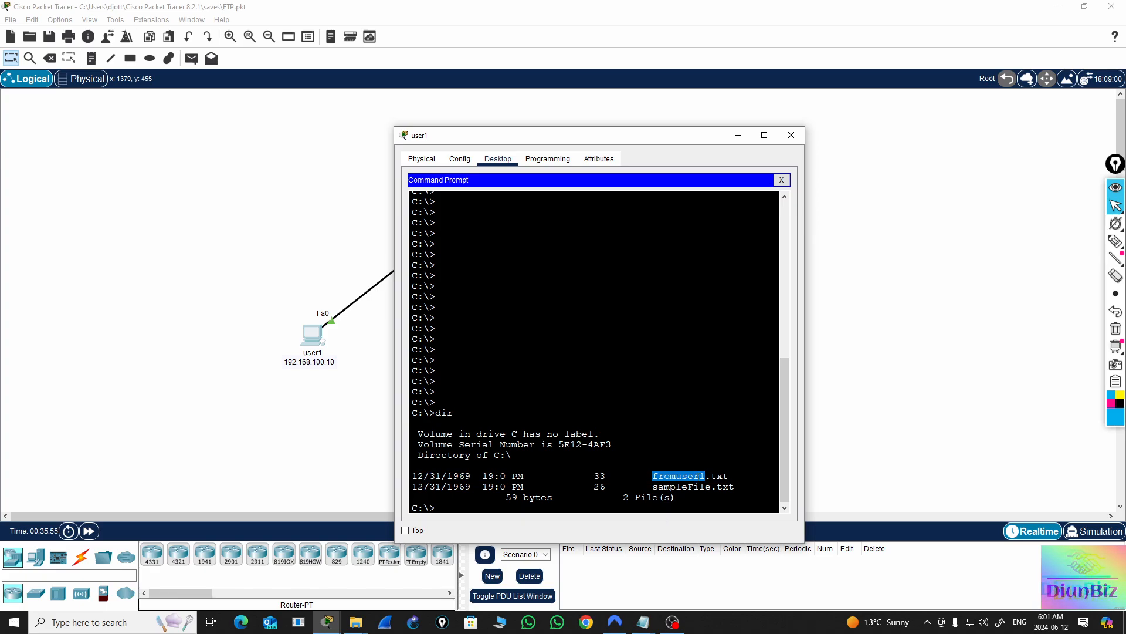
double_click(691, 487)
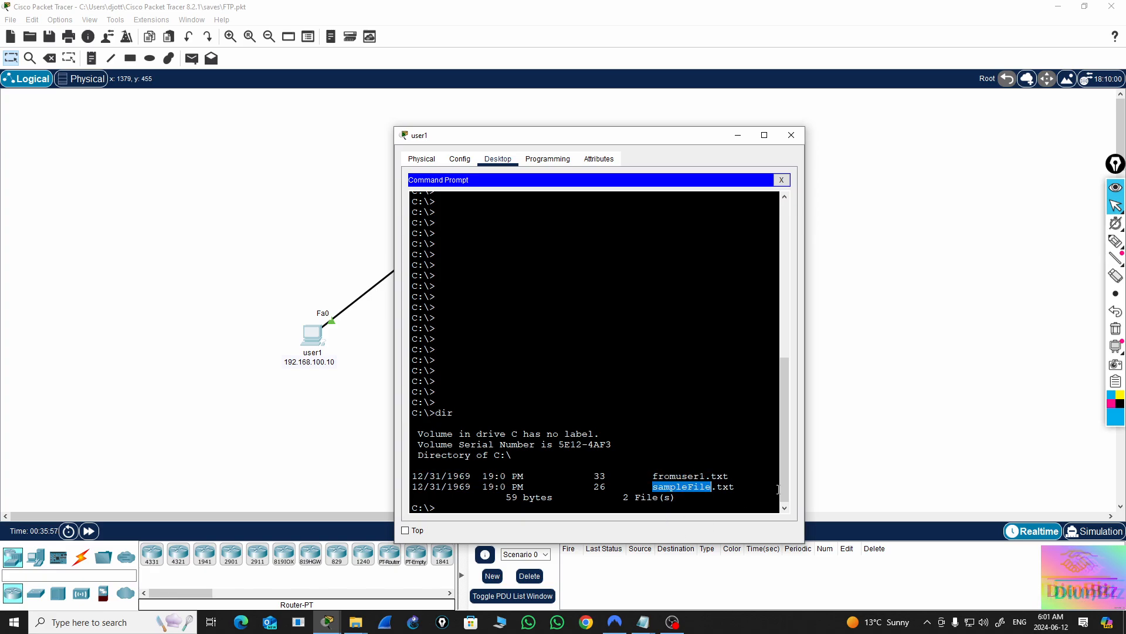
click(454, 506)
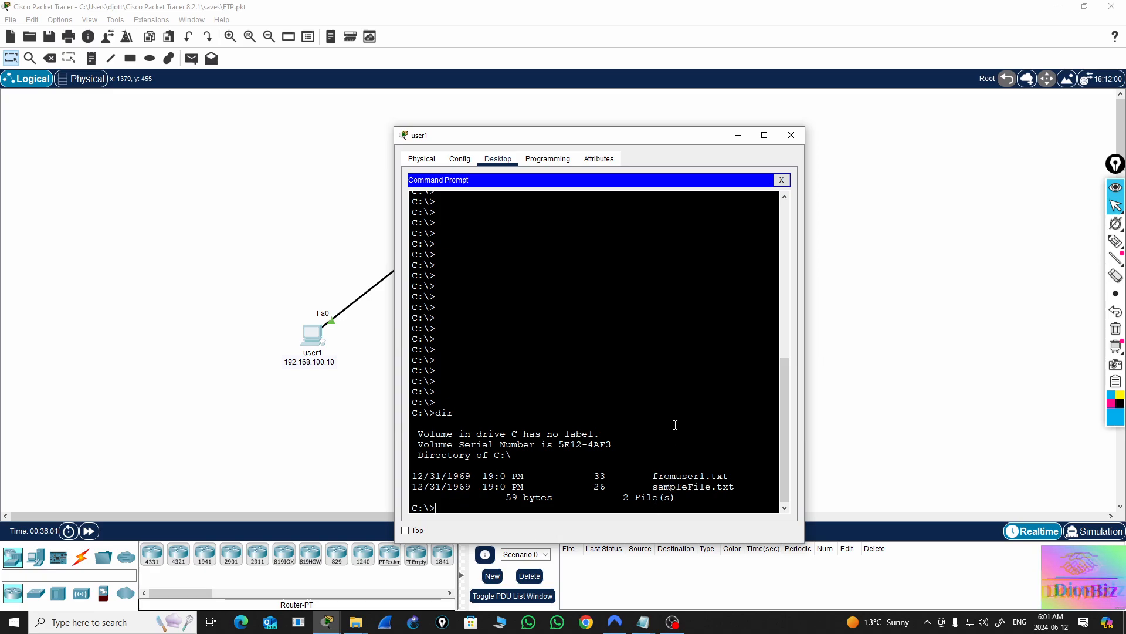
Move user1's window clear of the FTP server and open an FTP connection to 172.16.20.20 from its command prompt
drag(684, 139, 422, 128)
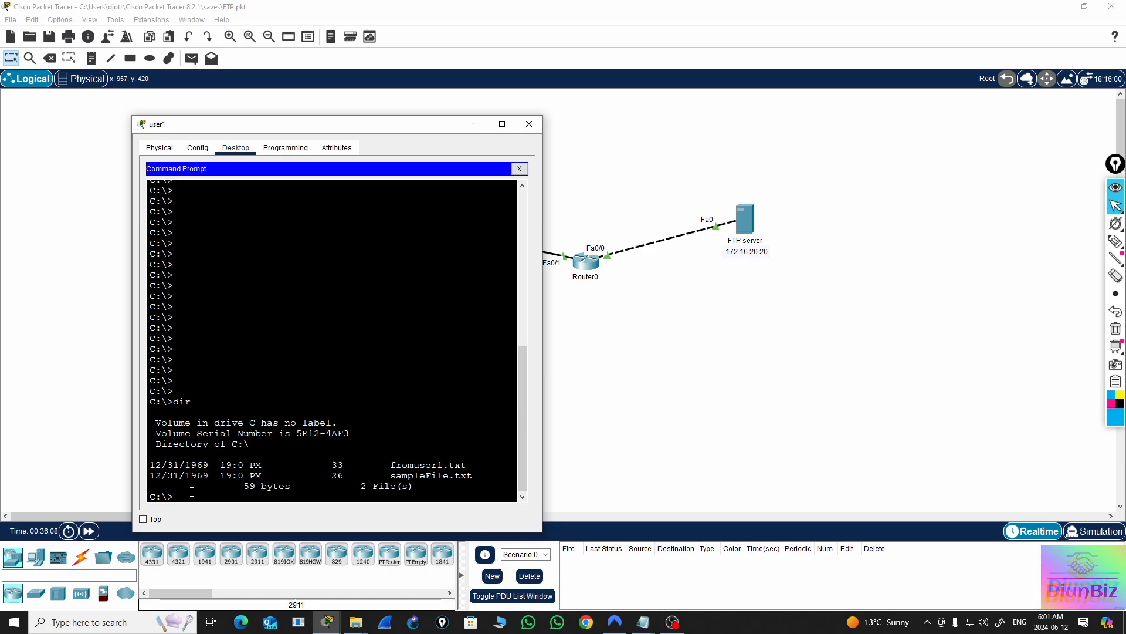
text(ftp)
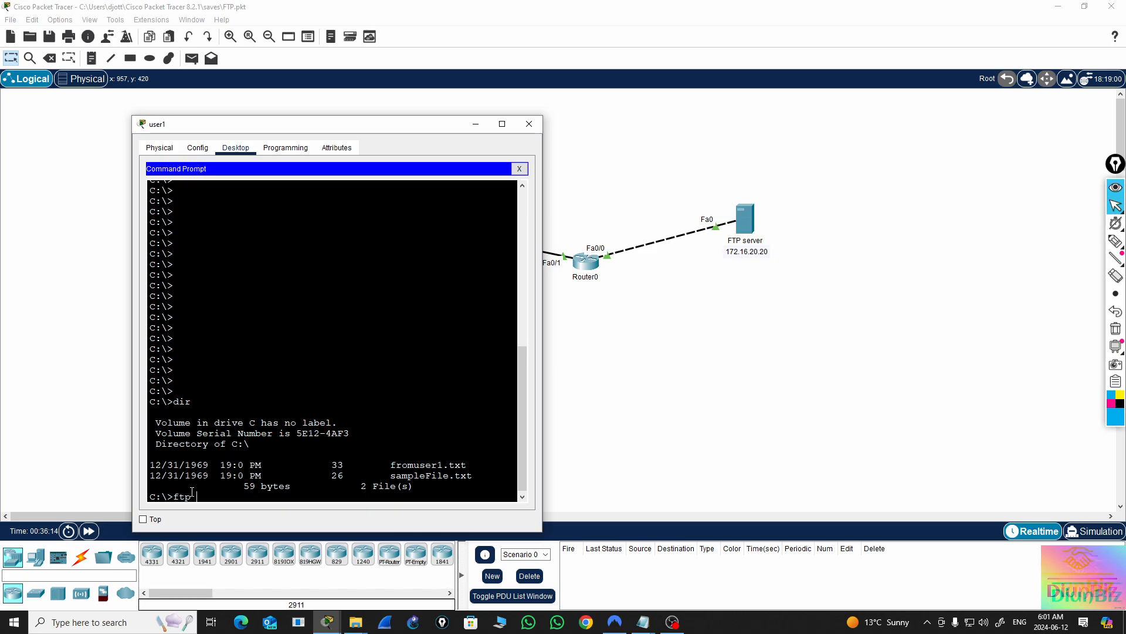
text( 172.1)
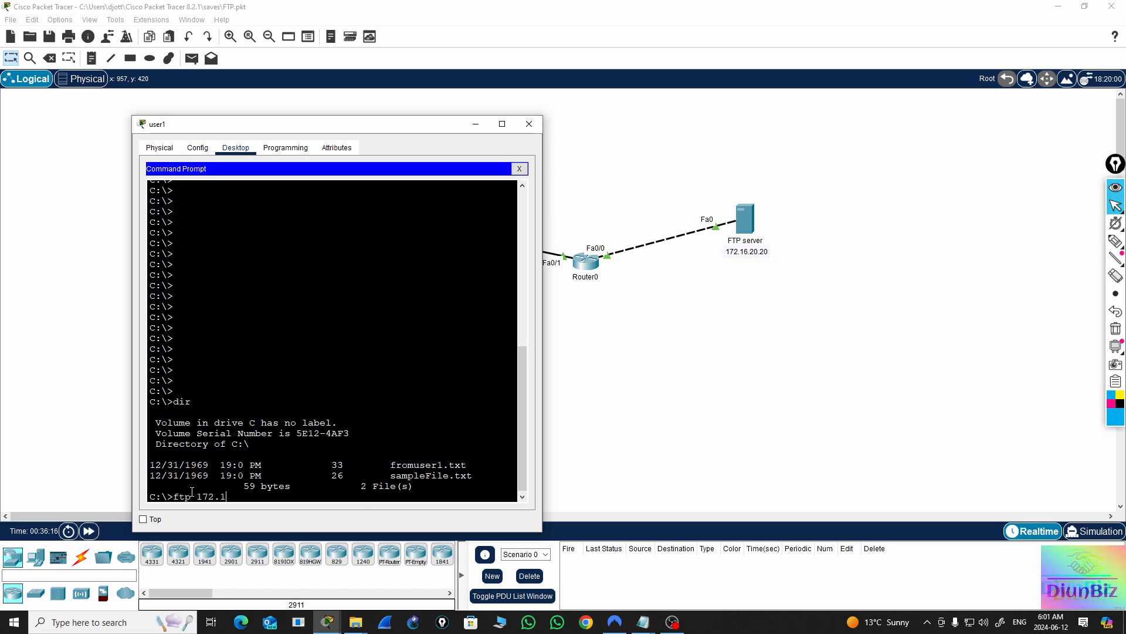
text(6.20.20)
key(Return)
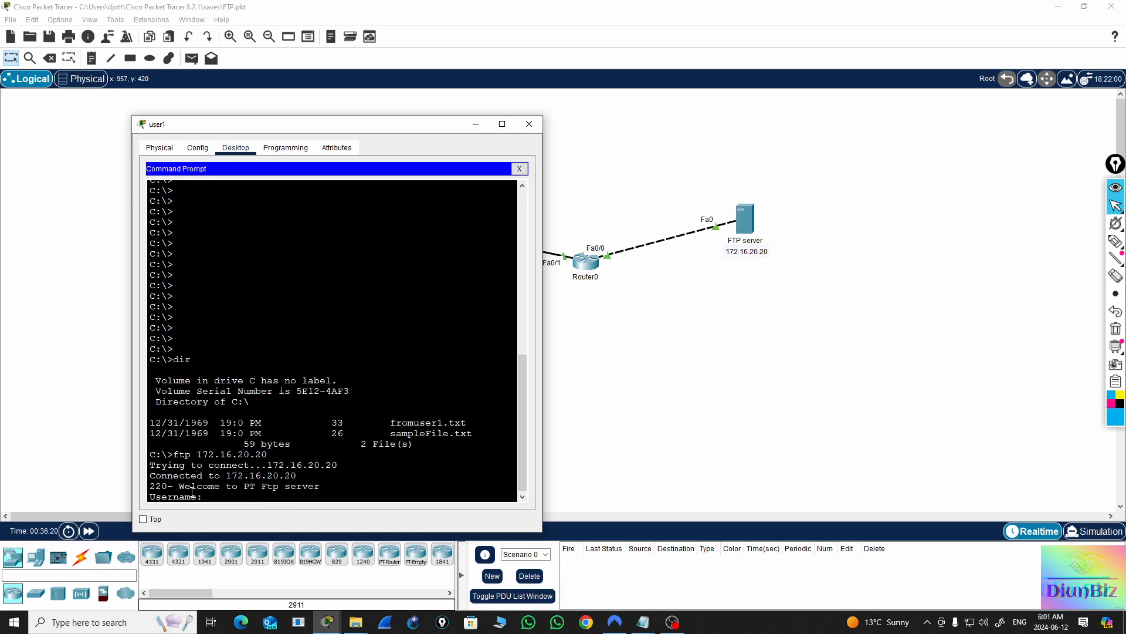
Log in to the FTP server with the username user1 and the account password
text(user1)
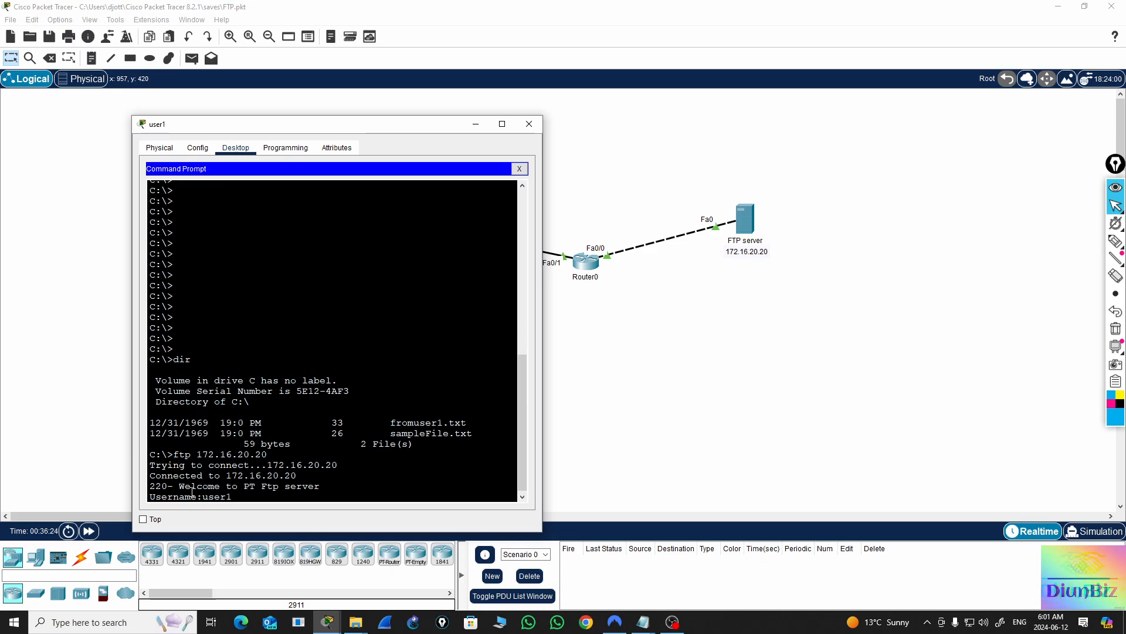
key(Return)
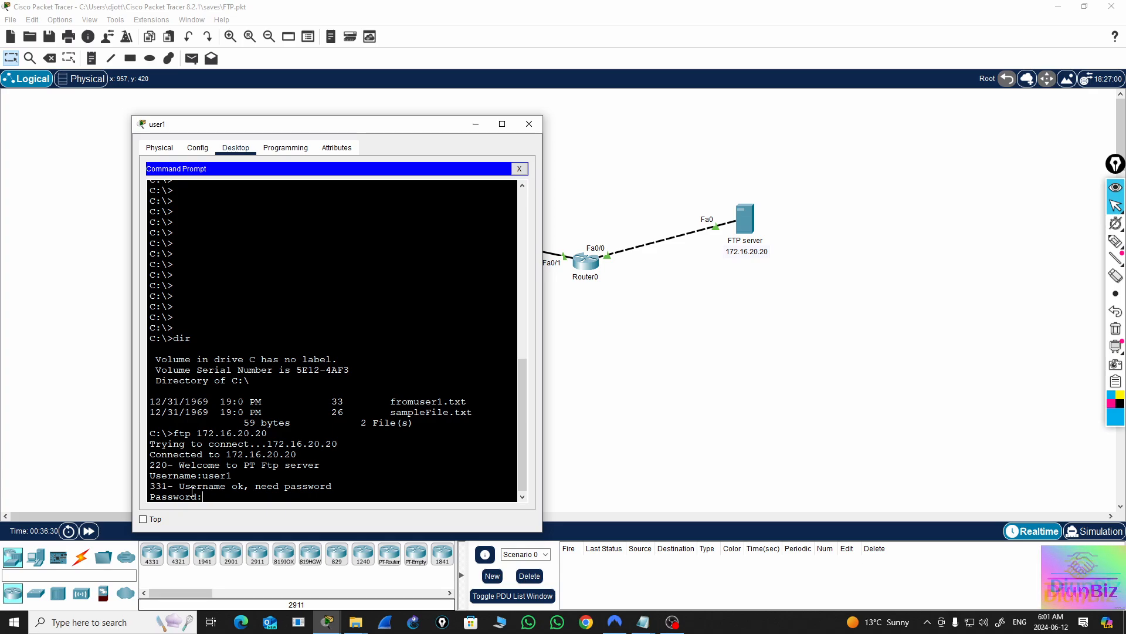
key(Return)
key(Return)
key(Return)
key(Return)
key(Return)
key(Return)
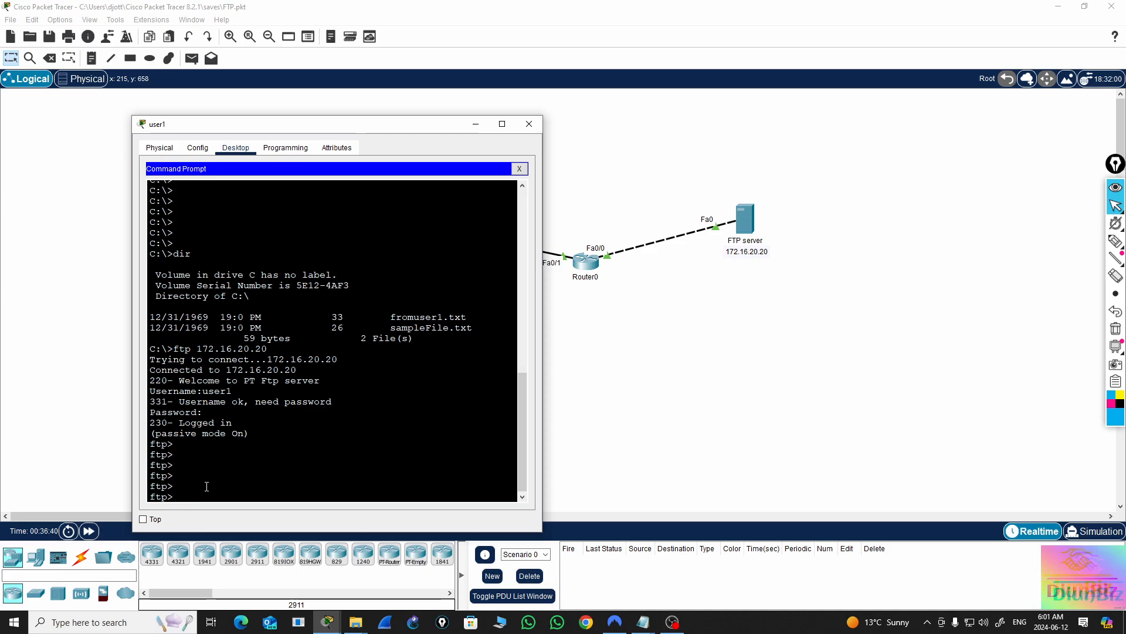
Display the available FTP commands with ? at the ftp prompt
text(?)
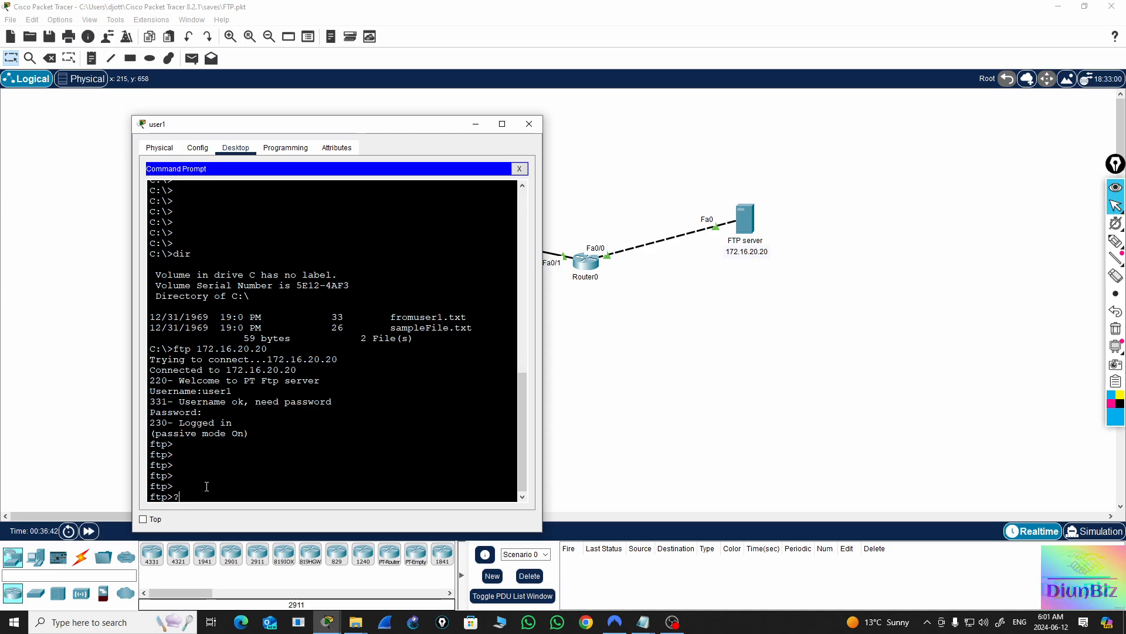
key(Return)
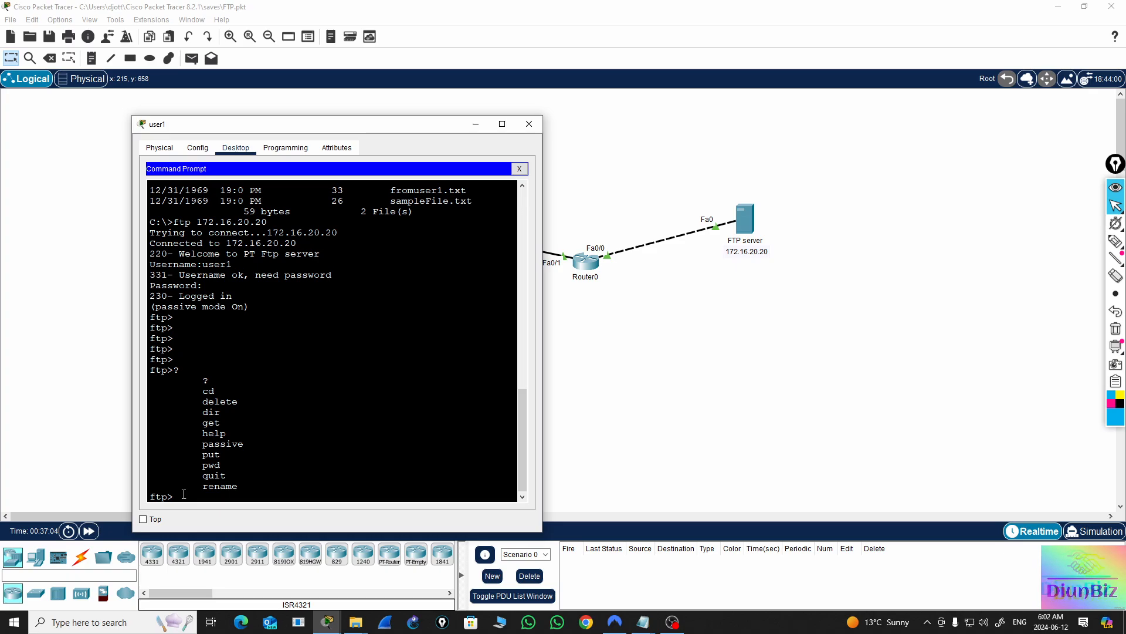
key(Return)
key(Return)
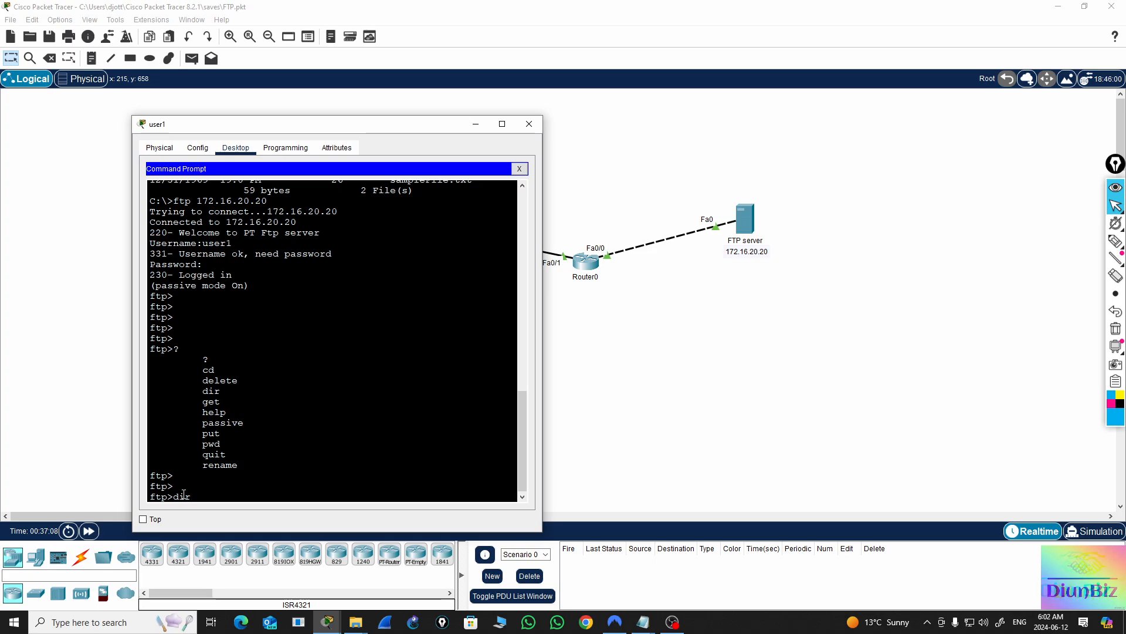
List the FTP server's files with dir in the FTP session, review the listing, and return to a clear ftp prompt
text(dir)
key(Return)
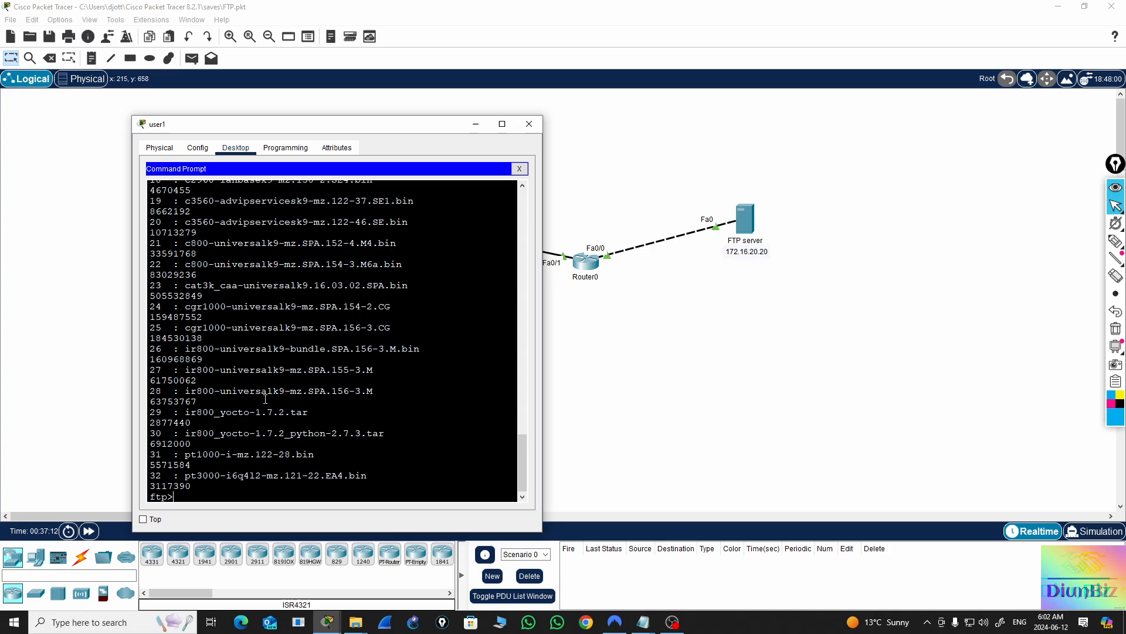
scroll(276, 349, up, 8)
scroll(275, 349, up, 5)
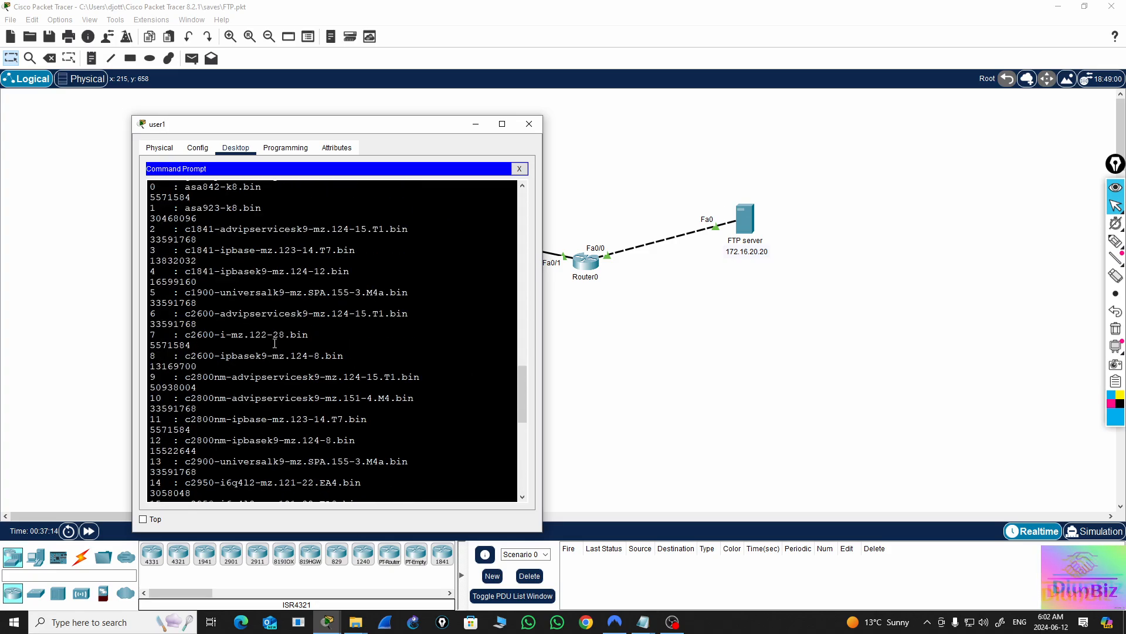
scroll(258, 329, down, 15)
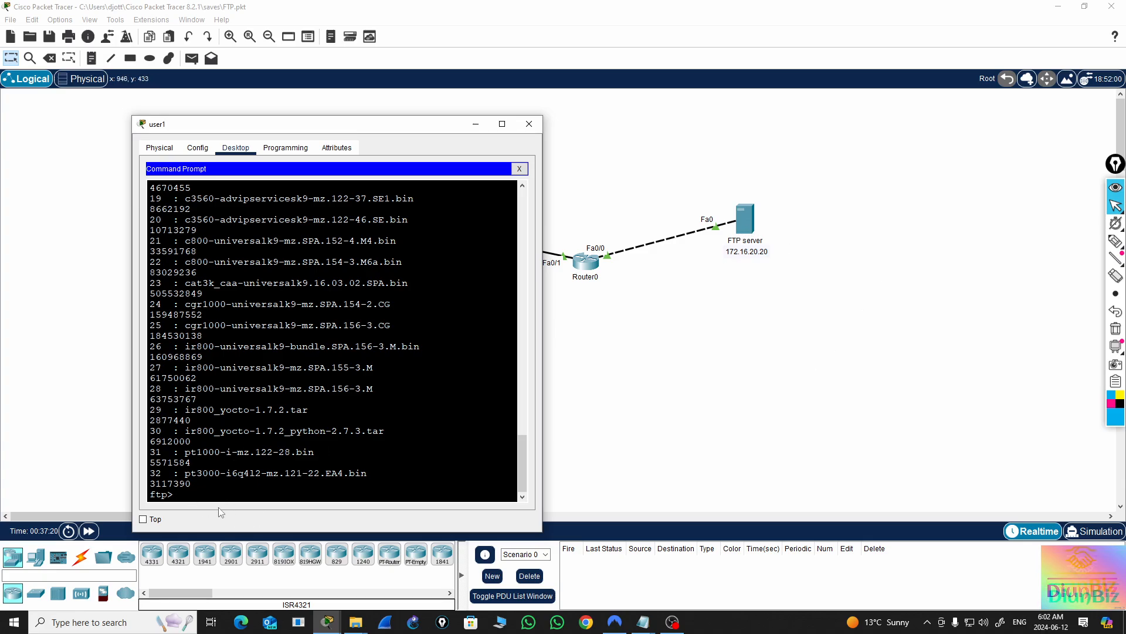
triple_click(201, 493)
click(200, 492)
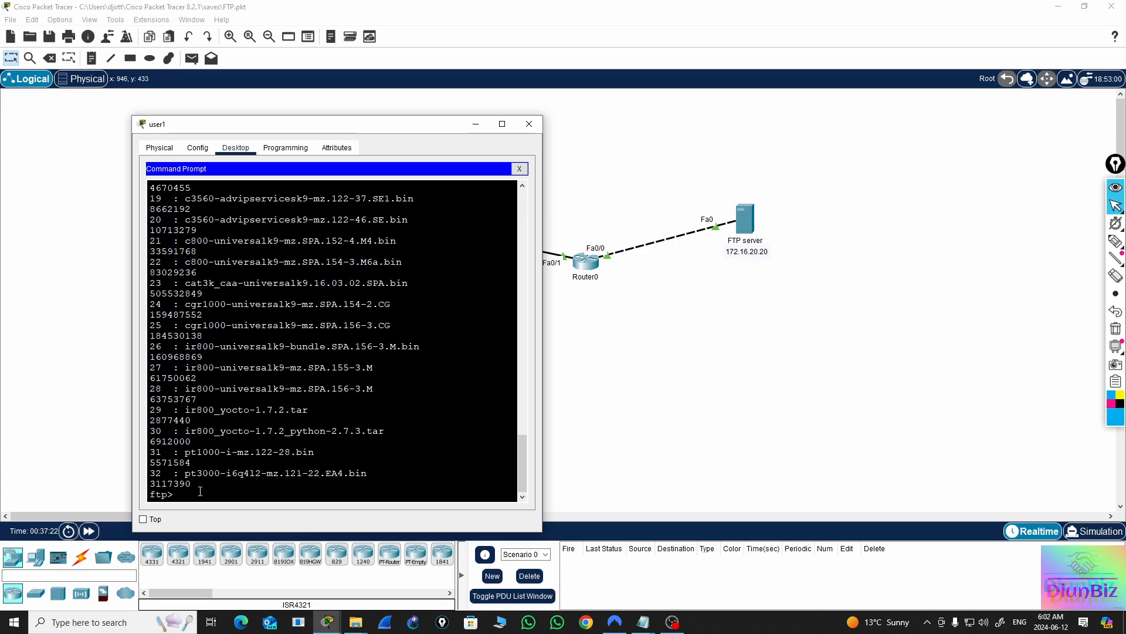
key(Return)
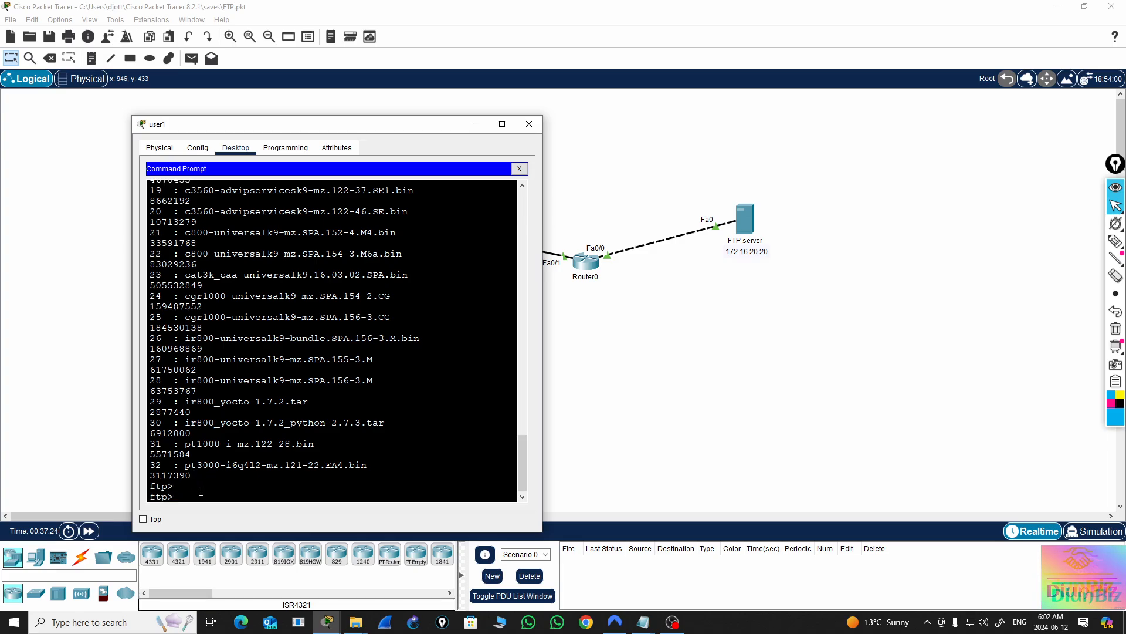
key(Return)
key(Return)
key(Return)
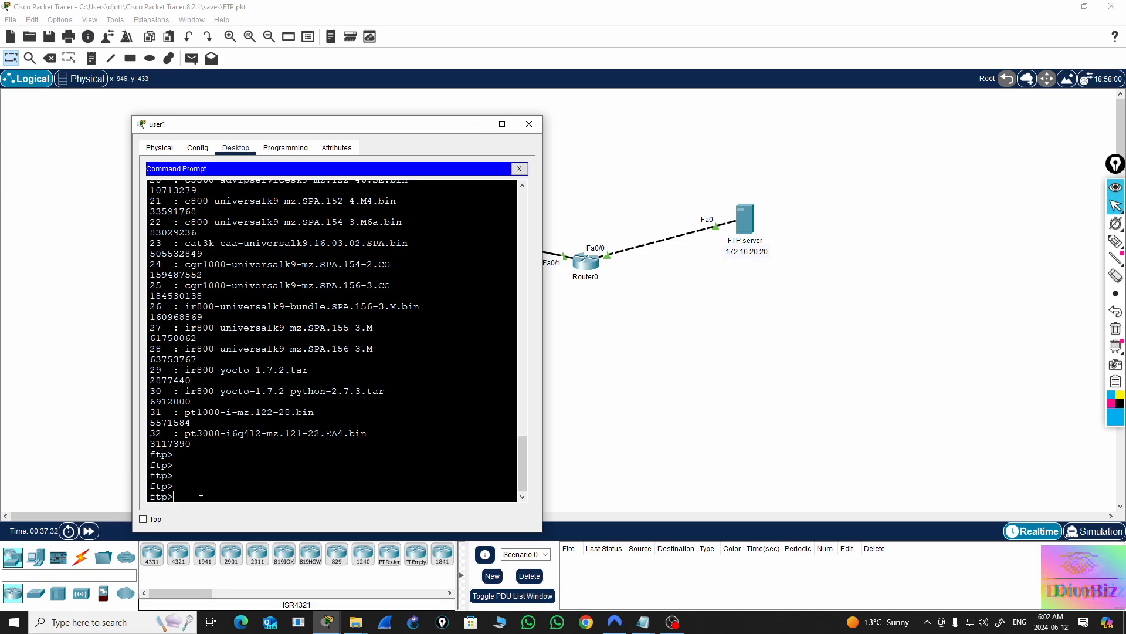
Bring up the list of available FTP commands with ? at user1's ftp prompt
text(pu)
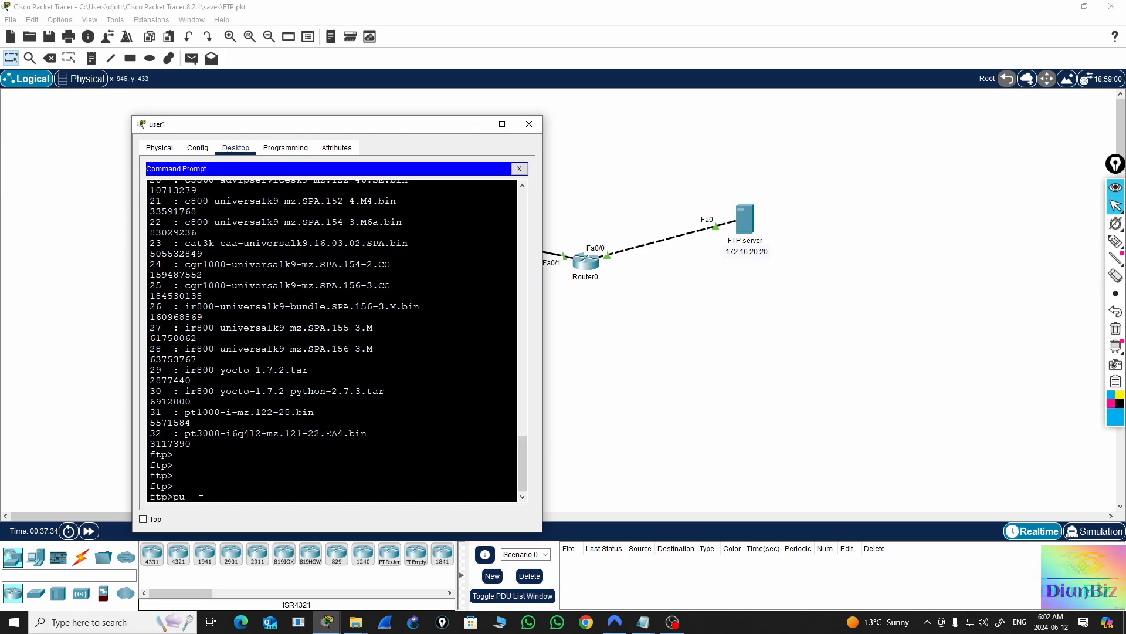
key(BackSpace)
key(BackSpace)
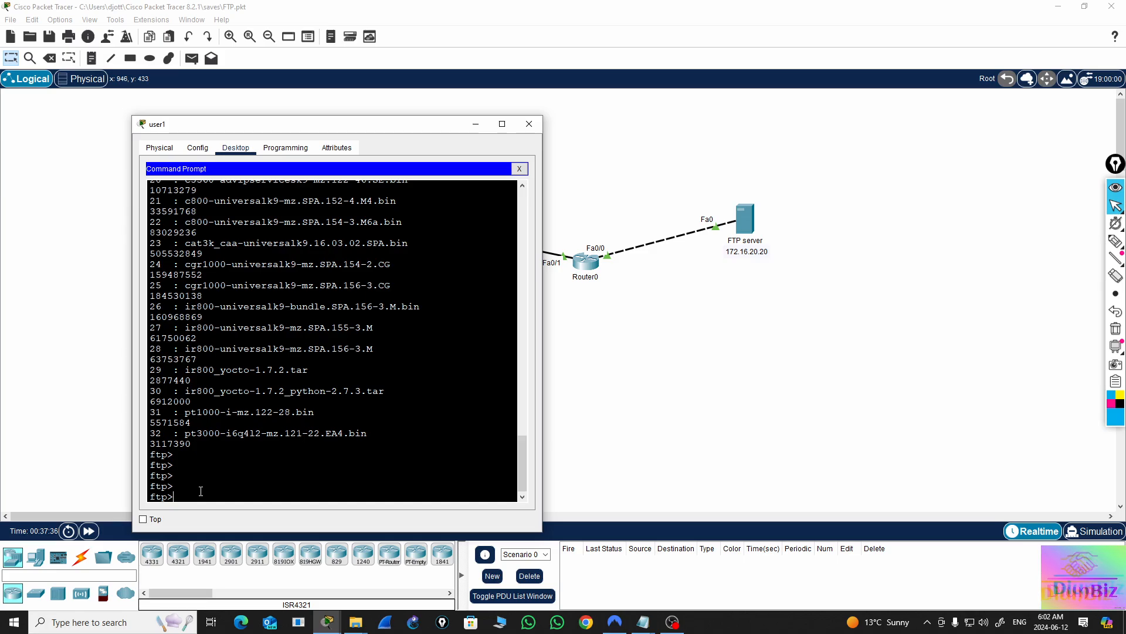
text(?)
key(Return)
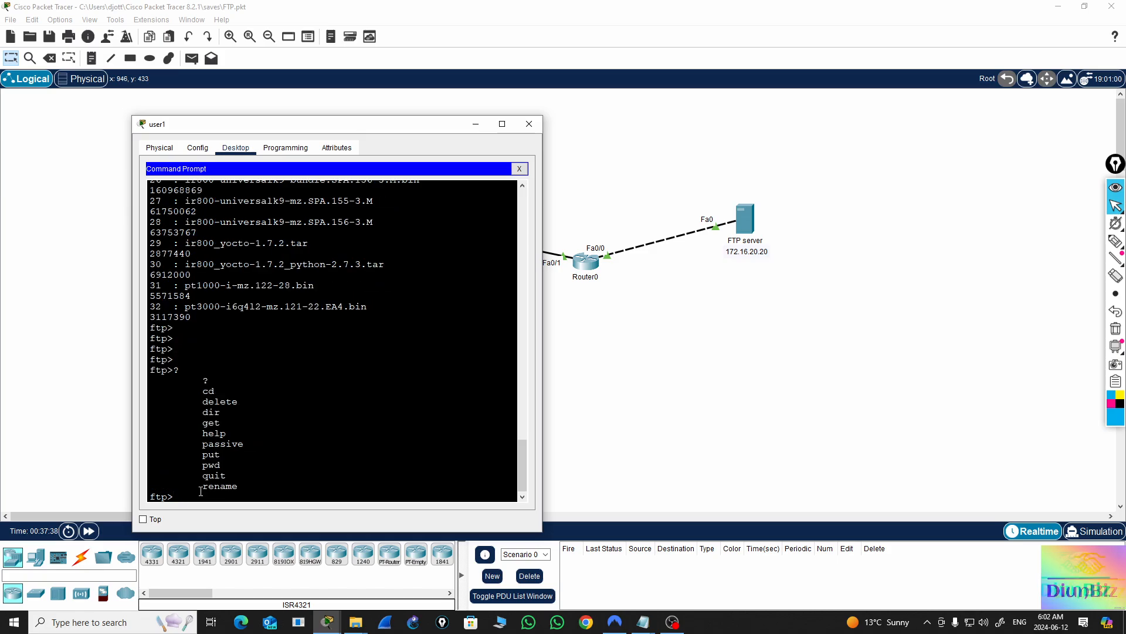
Upload fromuser1.txt from user1 to the FTP server with put fromuser1.txt
text(put )
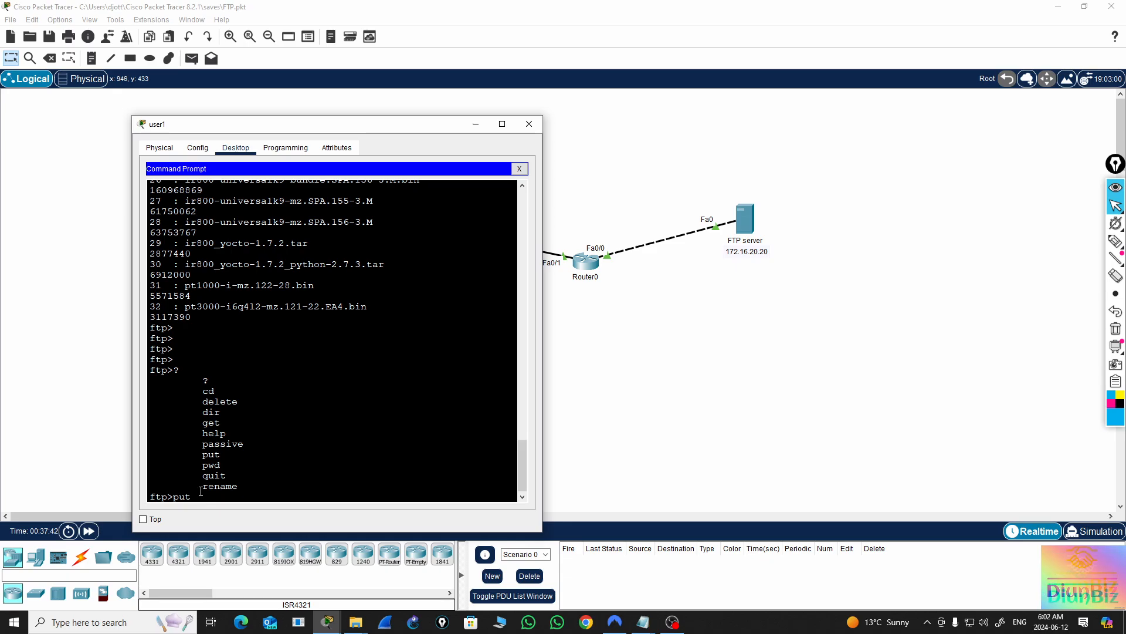
text(from)
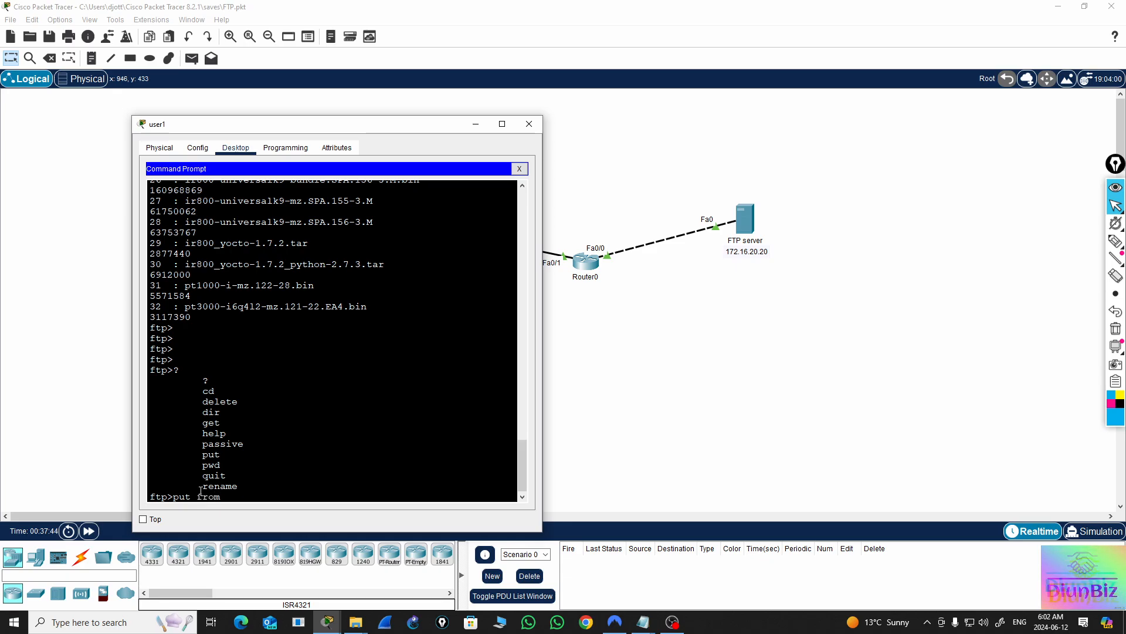
text(user1.)
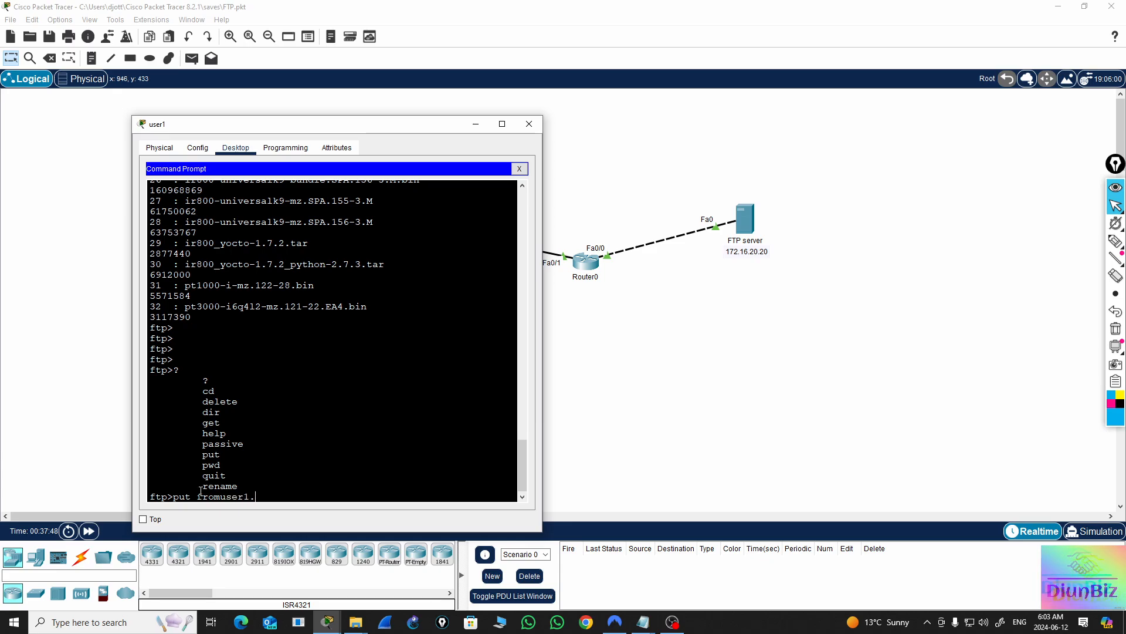
text(txt)
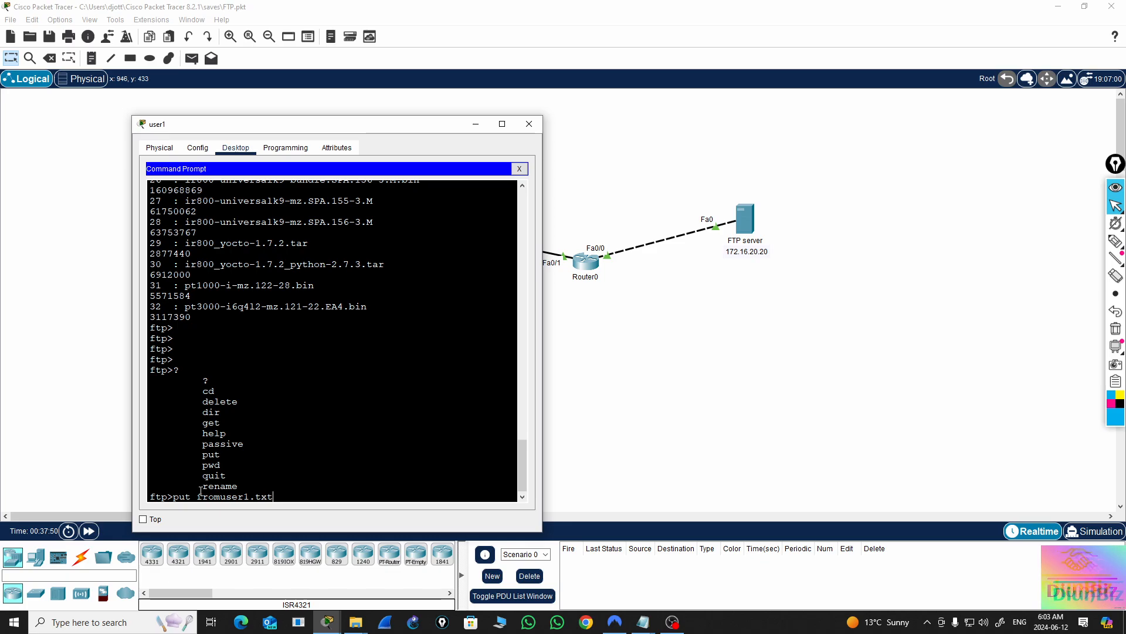
key(Return)
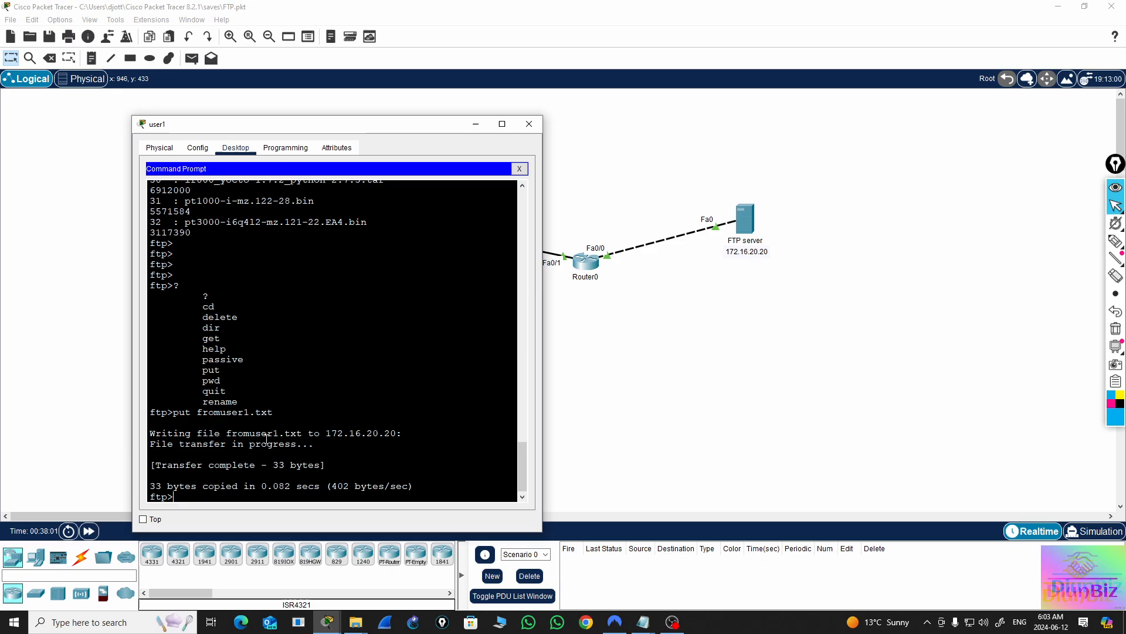
List the FTP server's directory with dir and look through the listing for fromuser1.txt
key(Return)
key(Return)
key(Return)
text(dir)
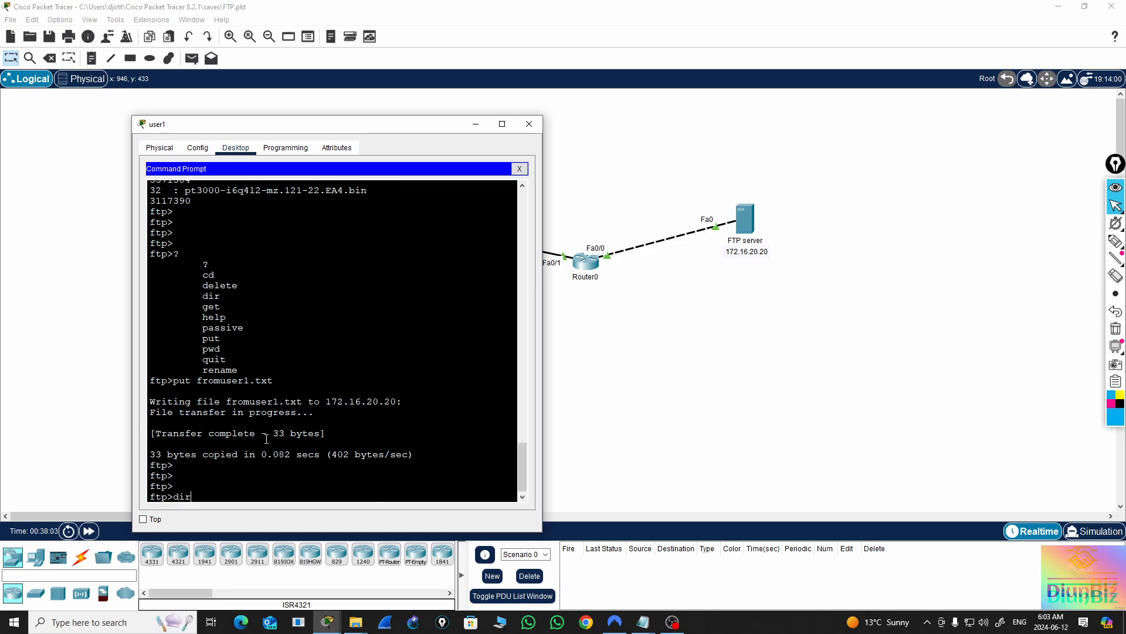
key(Return)
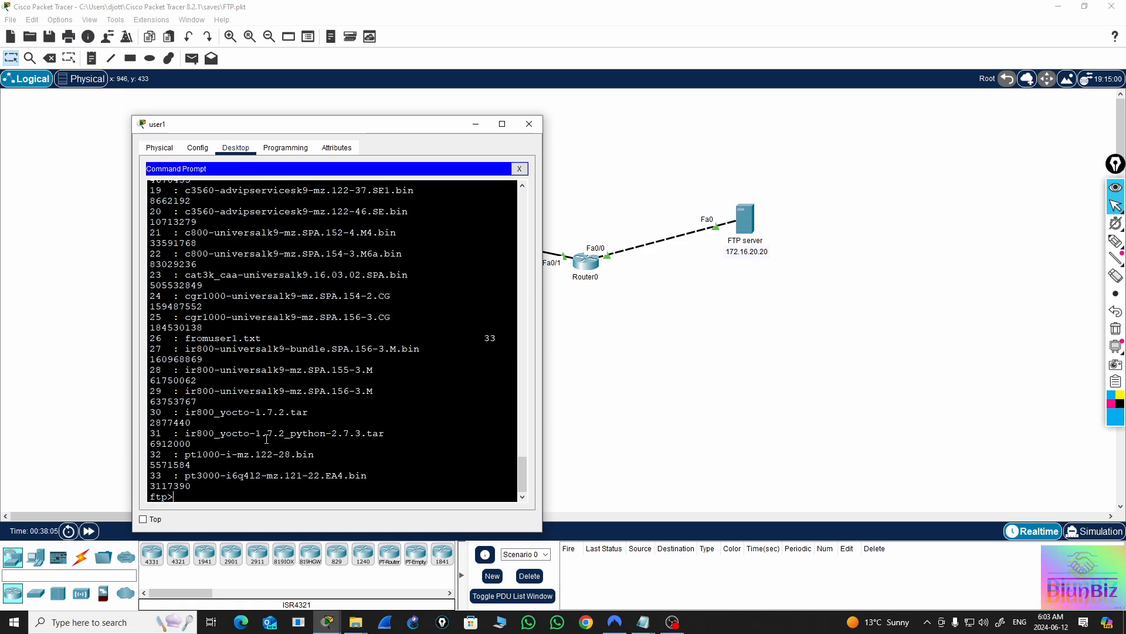
scroll(365, 420, up, 10)
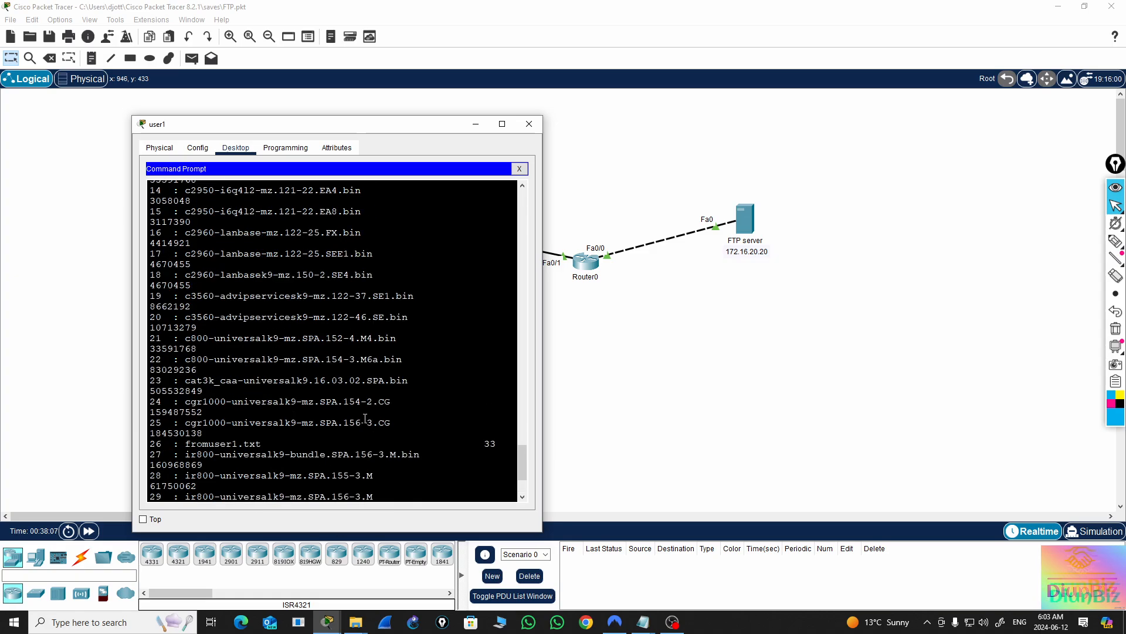
scroll(365, 418, up, 4)
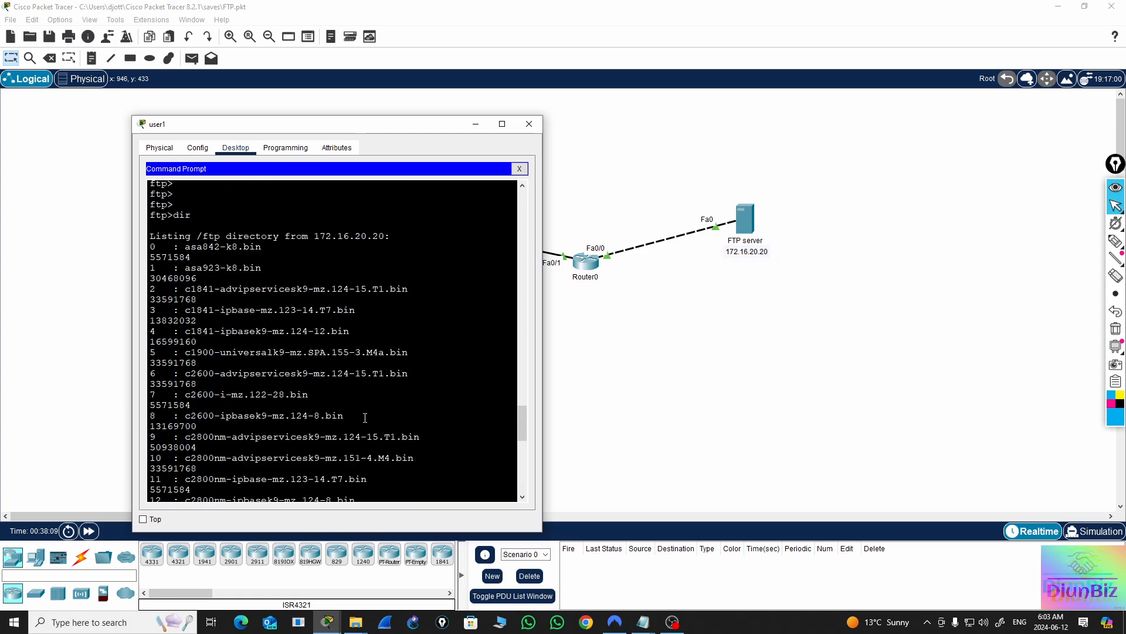
scroll(365, 418, down, 6)
scroll(364, 417, down, 8)
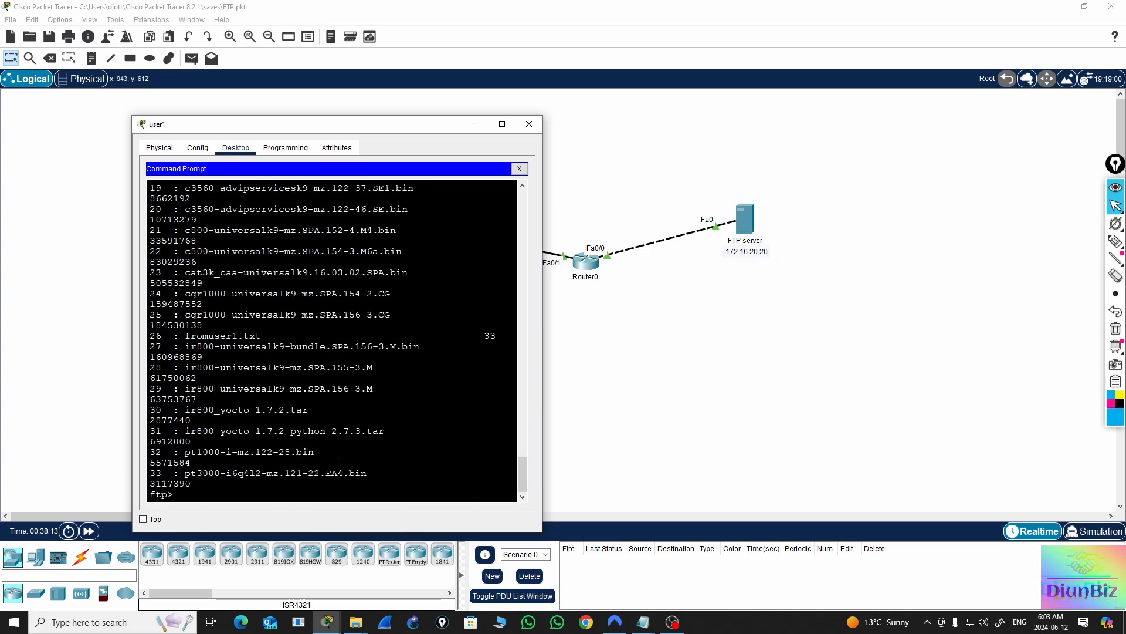
double_click(221, 336)
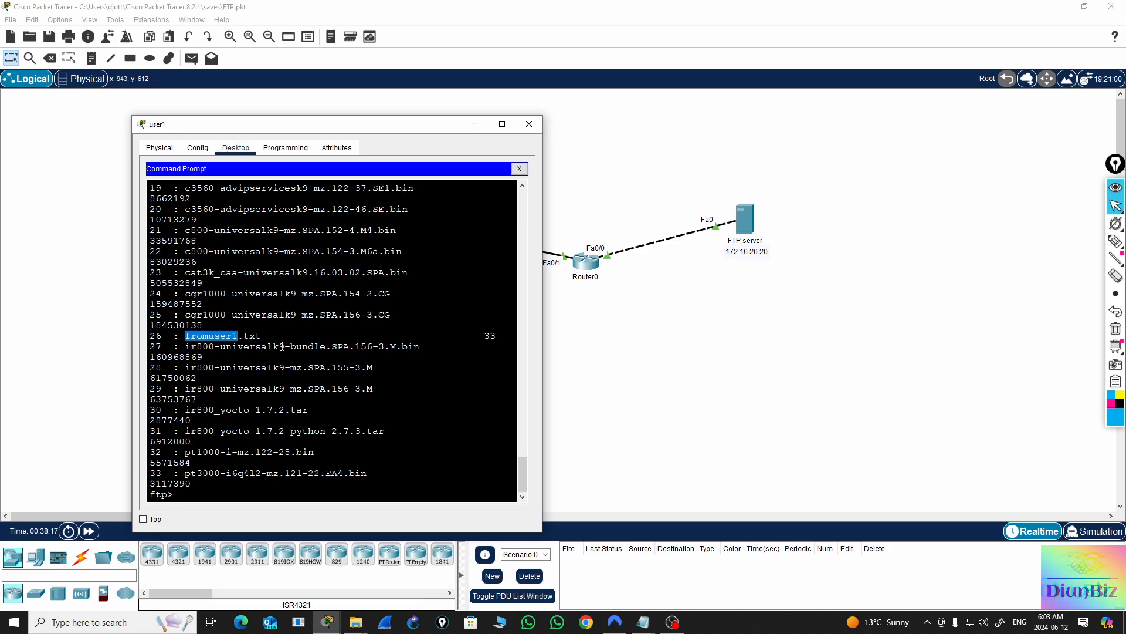
drag(270, 336, 191, 339)
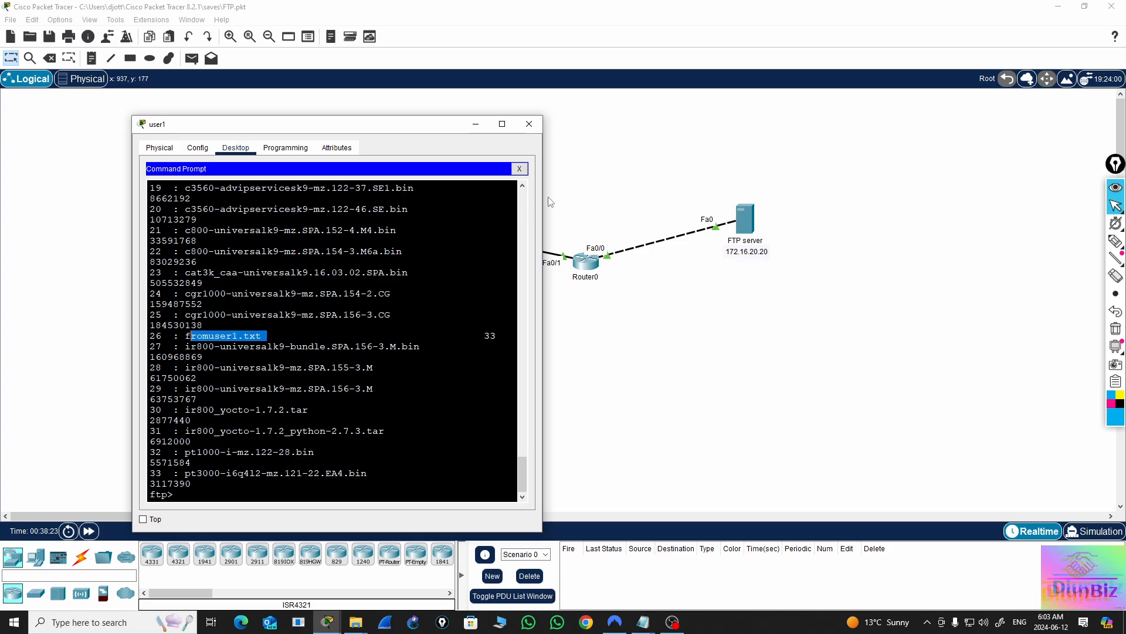
Close and reopen user1's command prompt and display the FTP commands again with ?
click(519, 168)
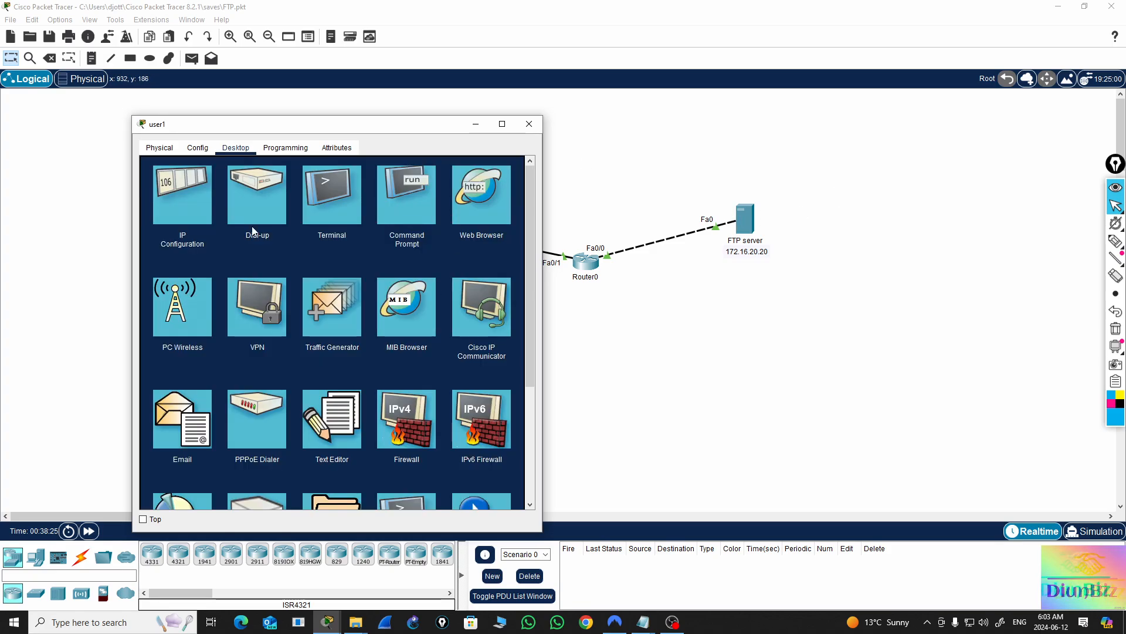
click(391, 212)
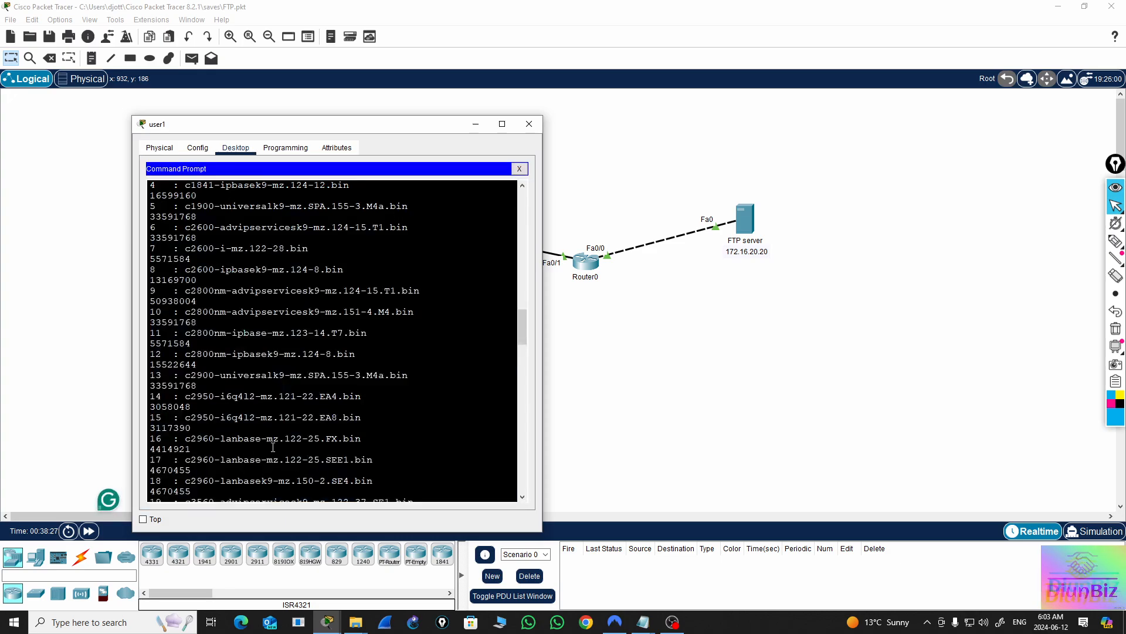
scroll(362, 364, down, 15)
scroll(363, 367, down, 15)
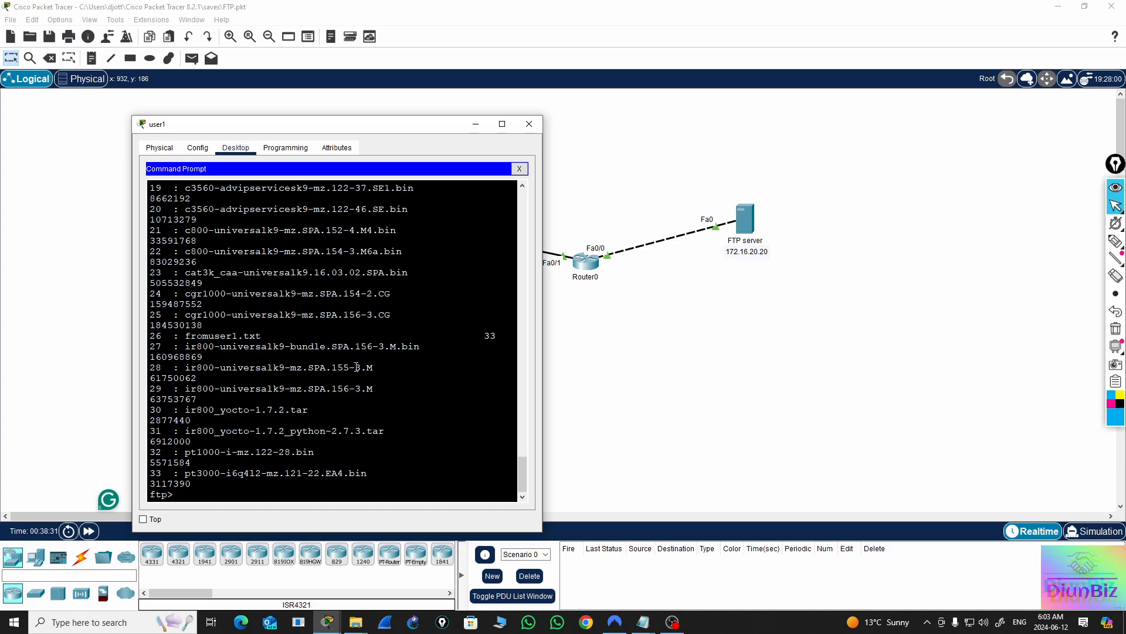
text(?)
key(Return)
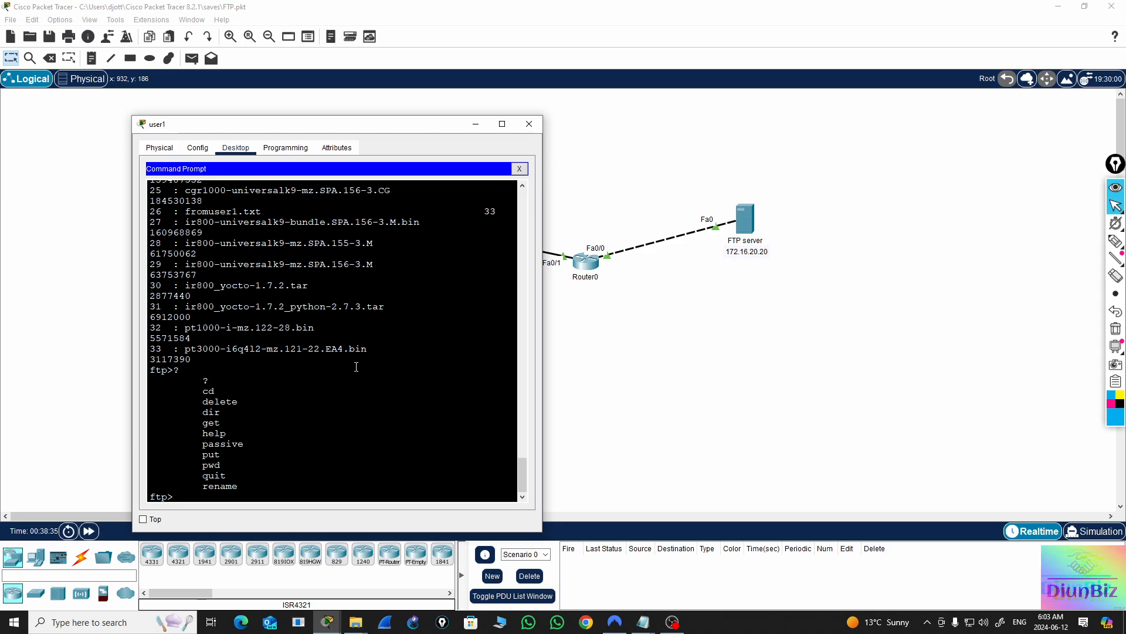
End user1's FTP session with quit, list its local files with dir, and close the user1 window
text(quit)
key(Return)
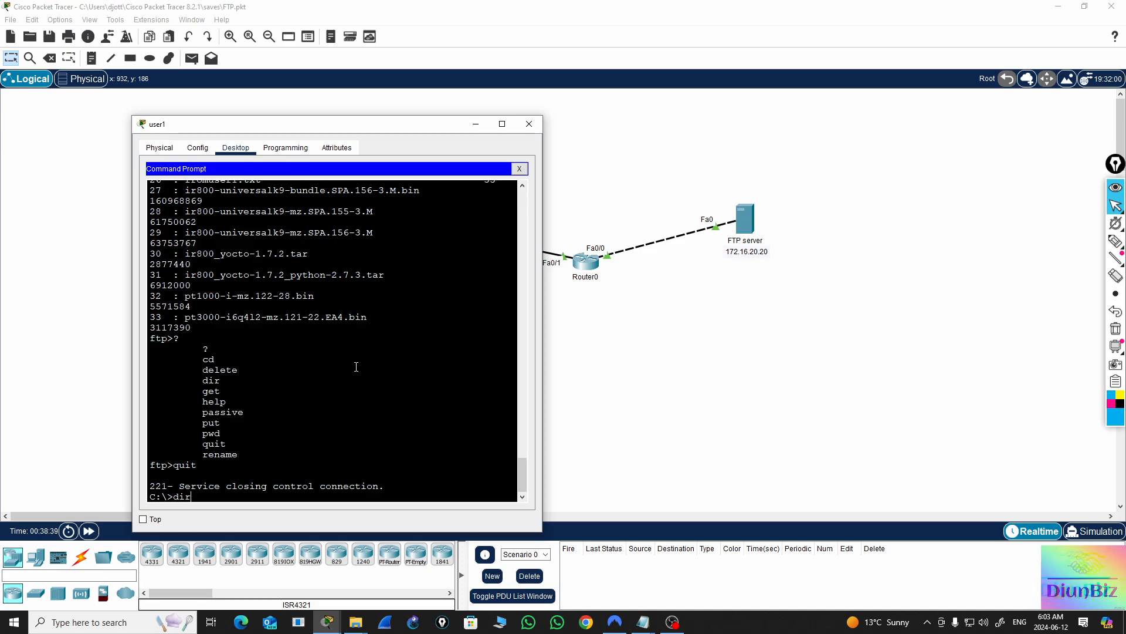
text(r)
key(Return)
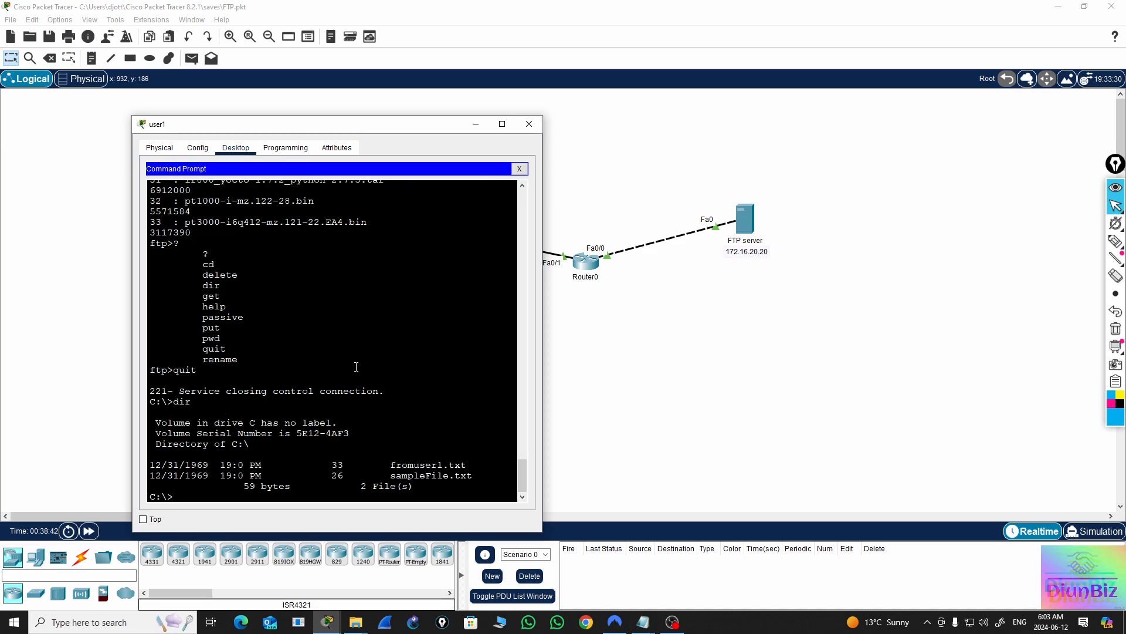
click(519, 168)
click(528, 123)
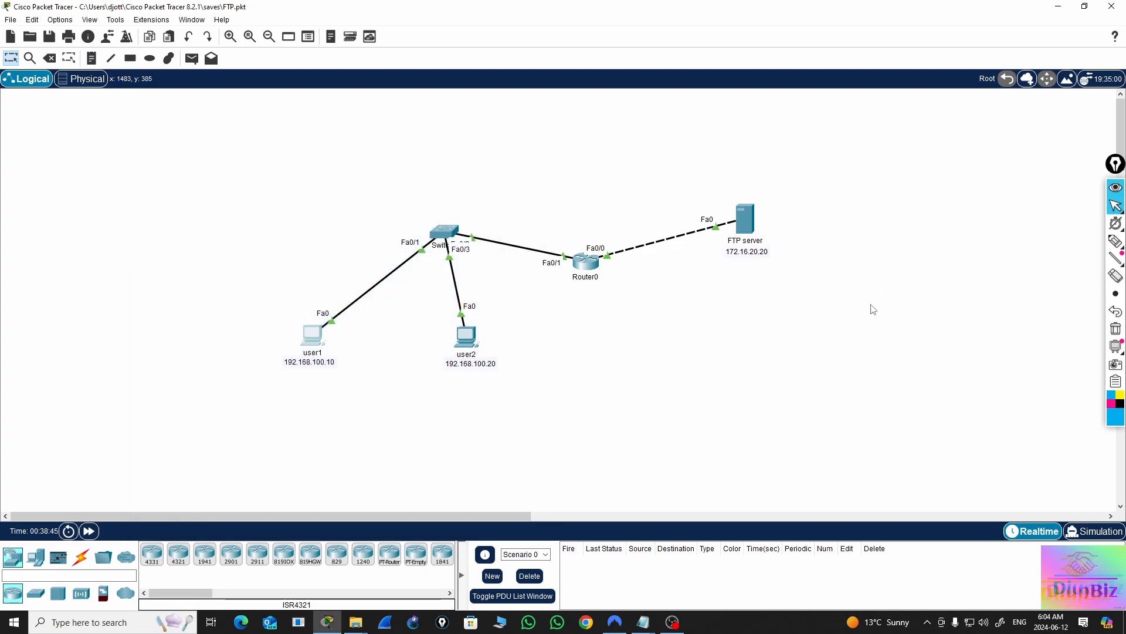
Check the file list in the FTP server's FTP service for fromuser1.txt, then close the server window
click(742, 226)
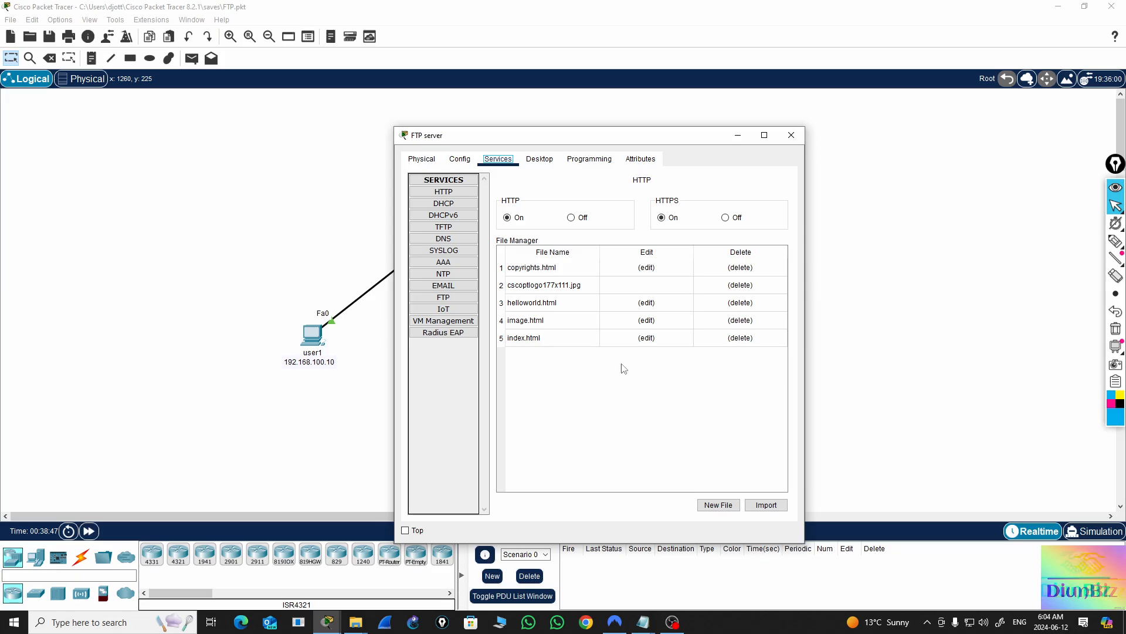
click(443, 297)
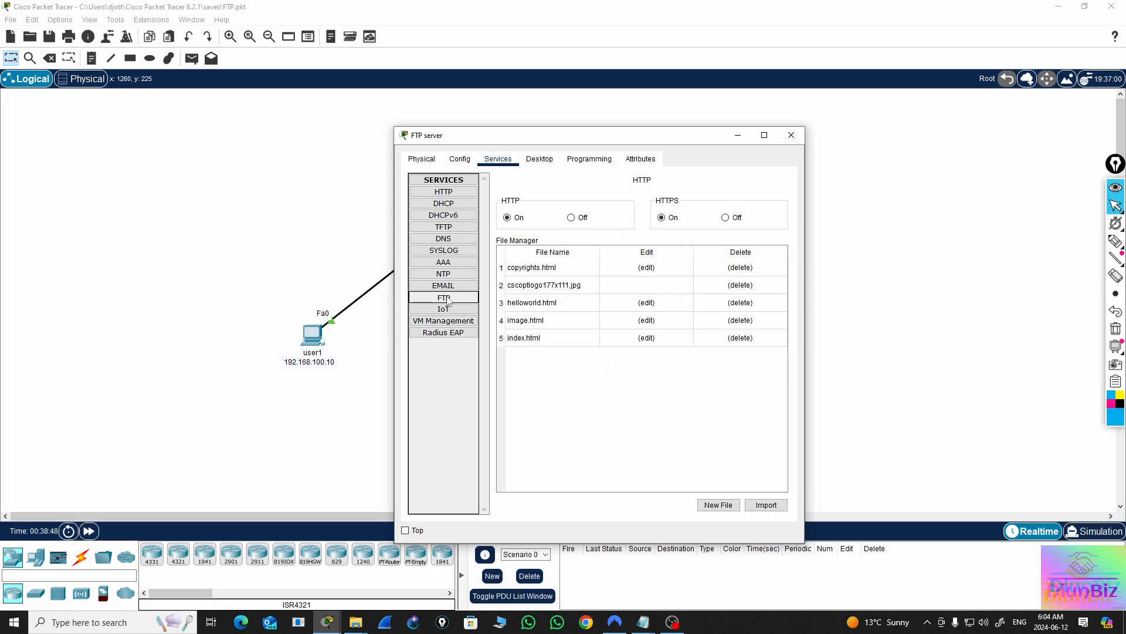
scroll(684, 440, down, 10)
scroll(707, 440, down, 2)
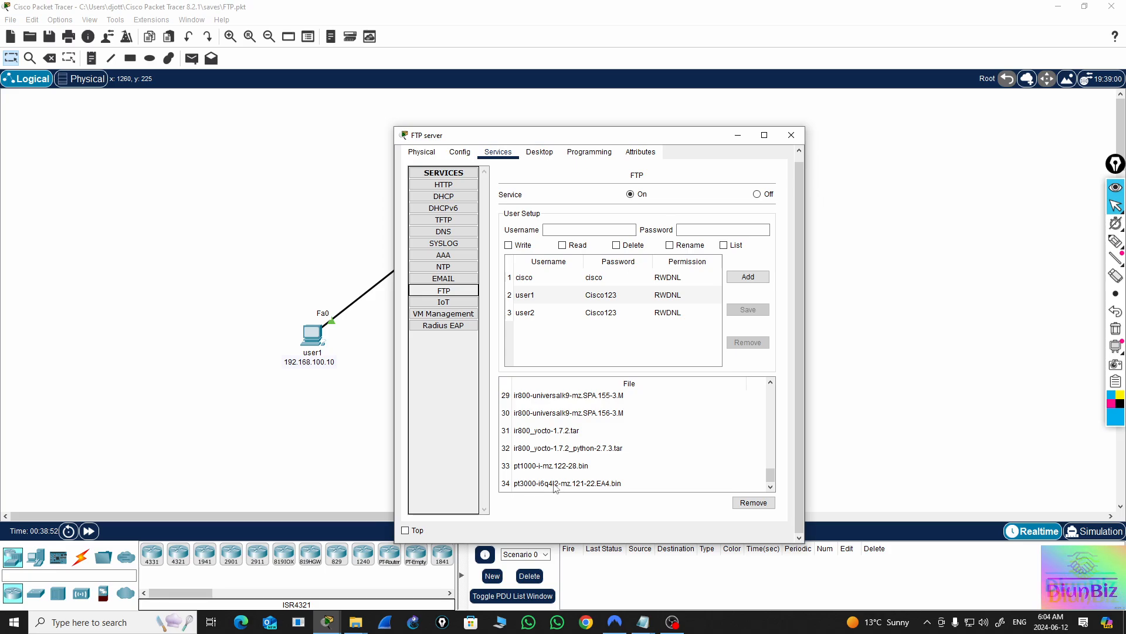
scroll(644, 463, up, 2)
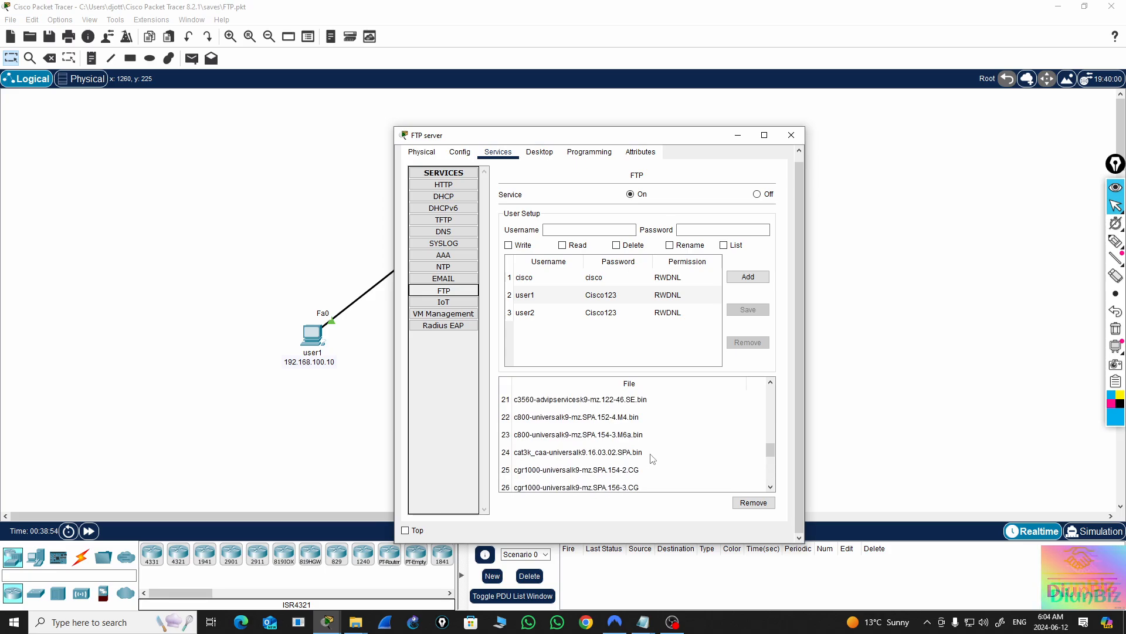
click(535, 453)
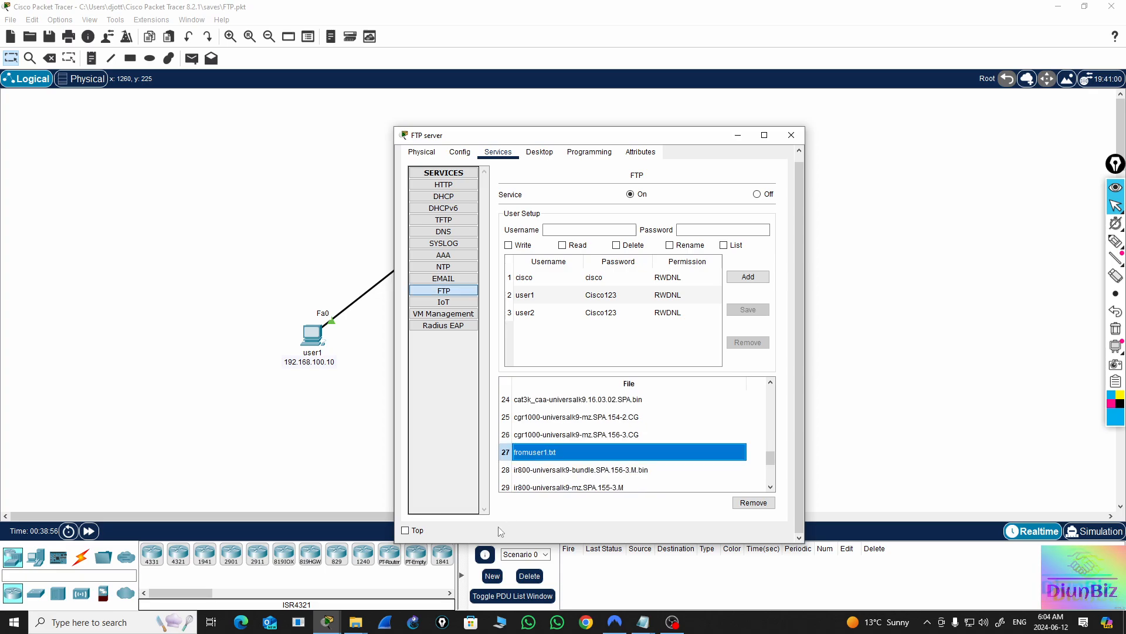
click(792, 136)
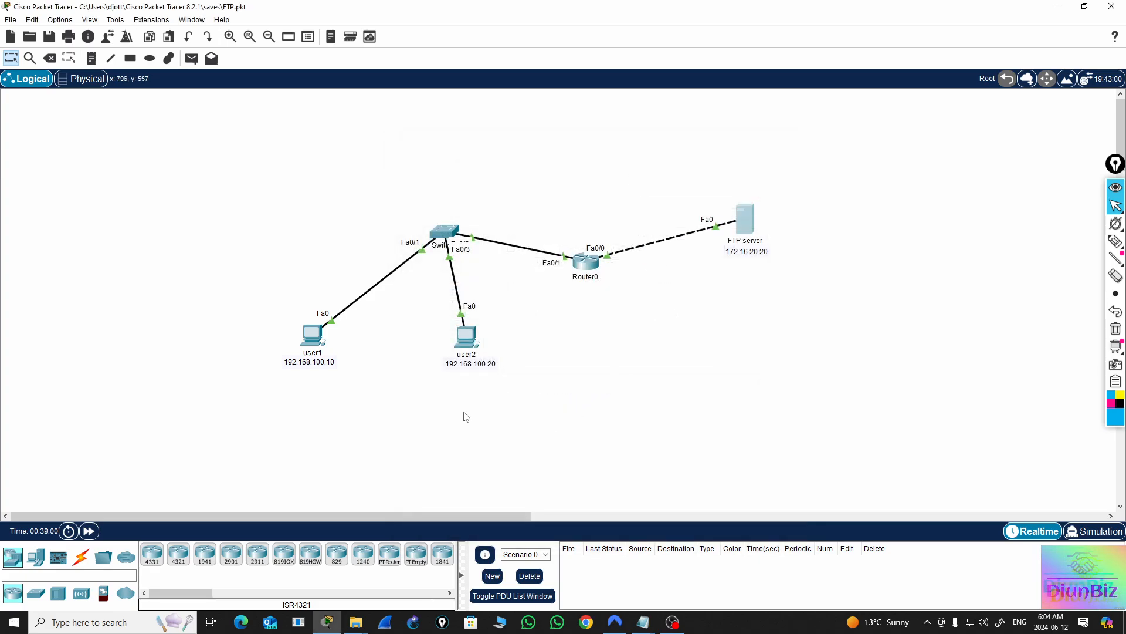
List user2's local files with dir in its command prompt and move the window clear of the FTP server
click(470, 341)
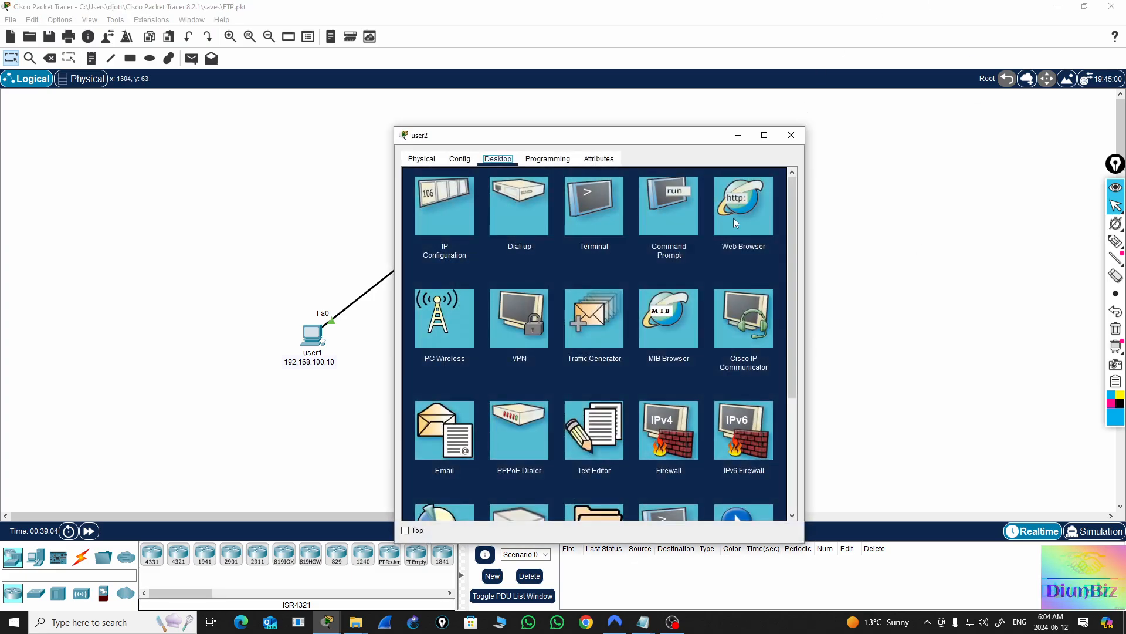
click(675, 214)
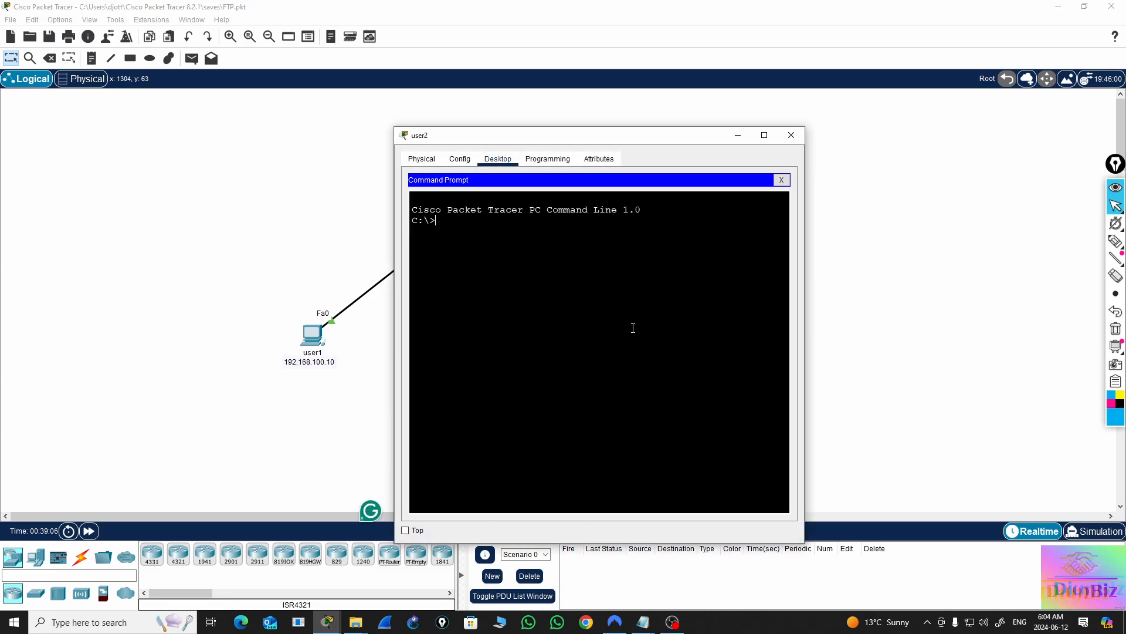
key(Return)
key(Return)
key(Return)
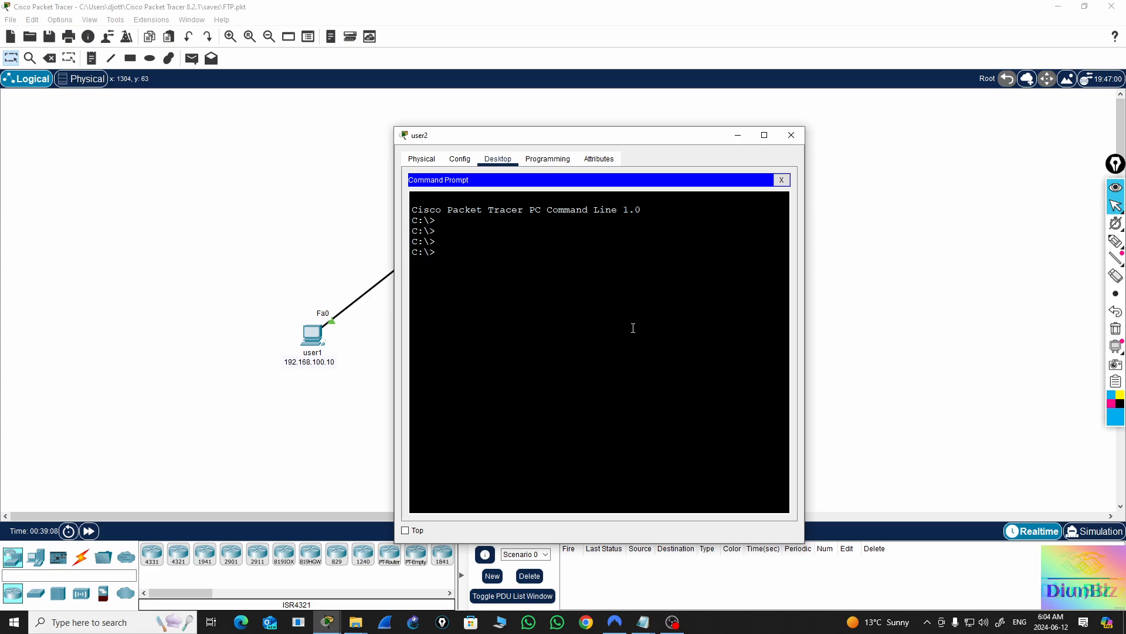
text(dir)
key(Return)
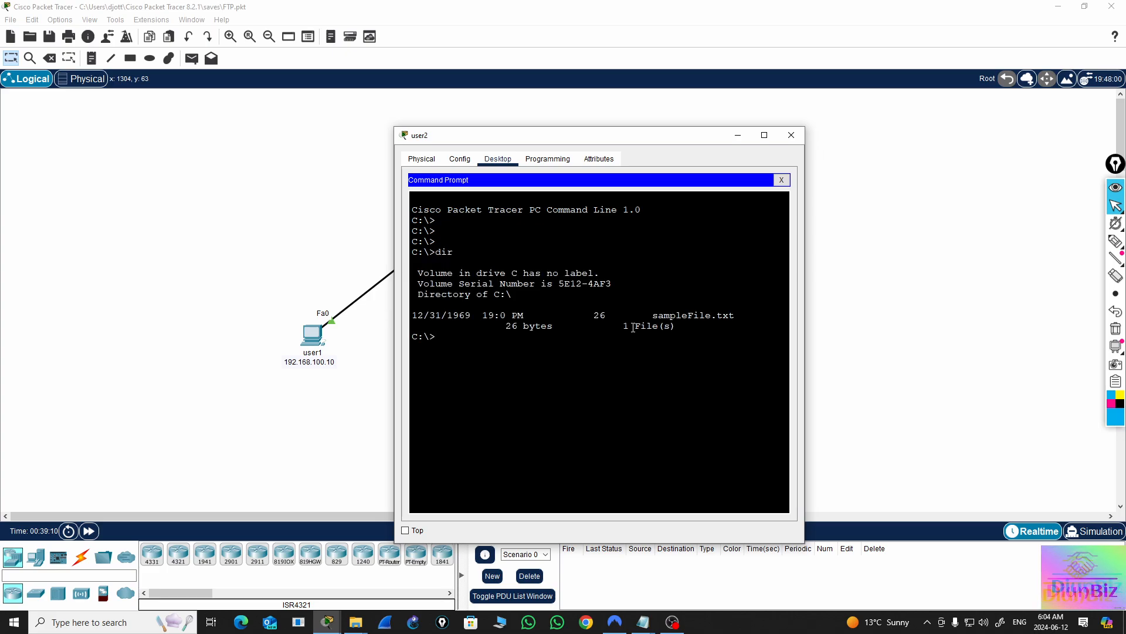
double_click(680, 318)
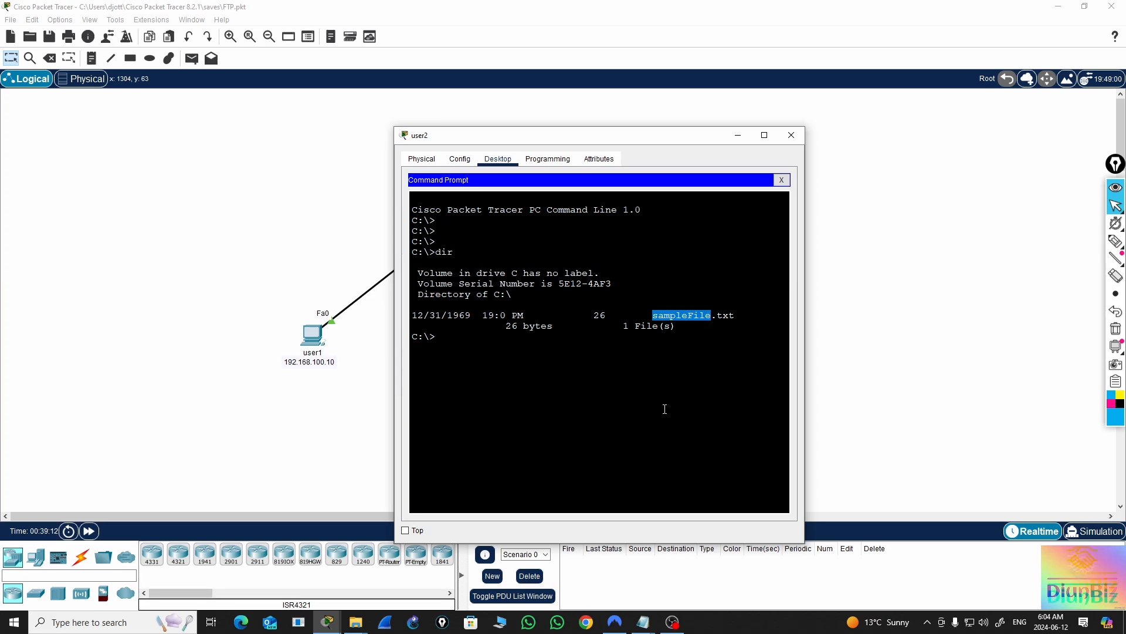
click(449, 339)
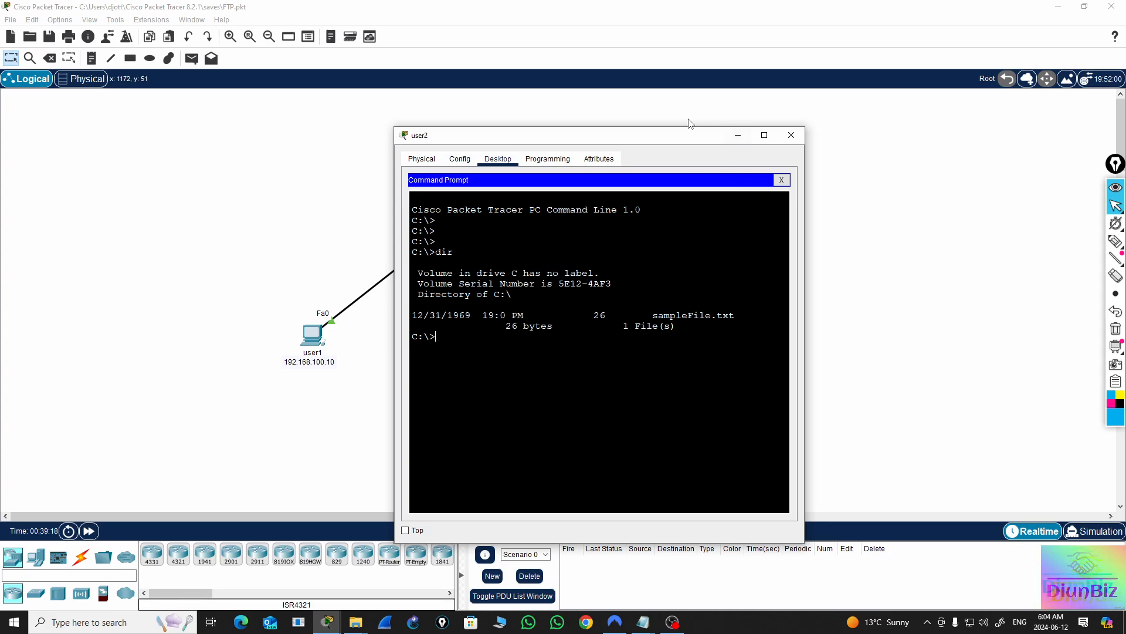
drag(681, 138, 413, 152)
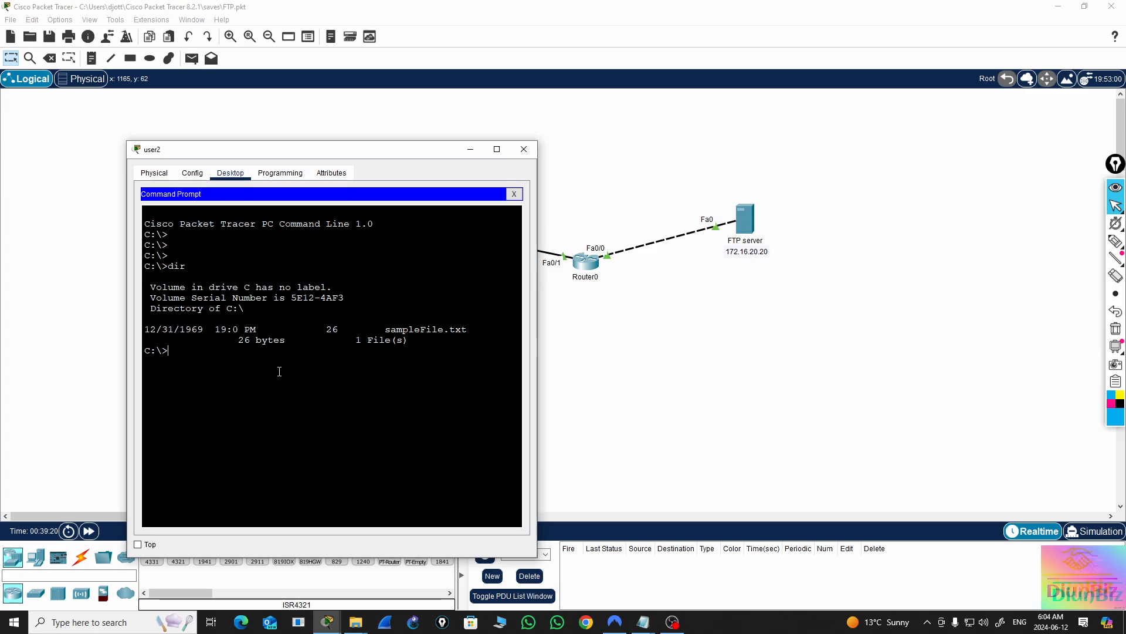
Open an FTP connection from user2's command prompt to the server at 172.16.20.20
text(ft)
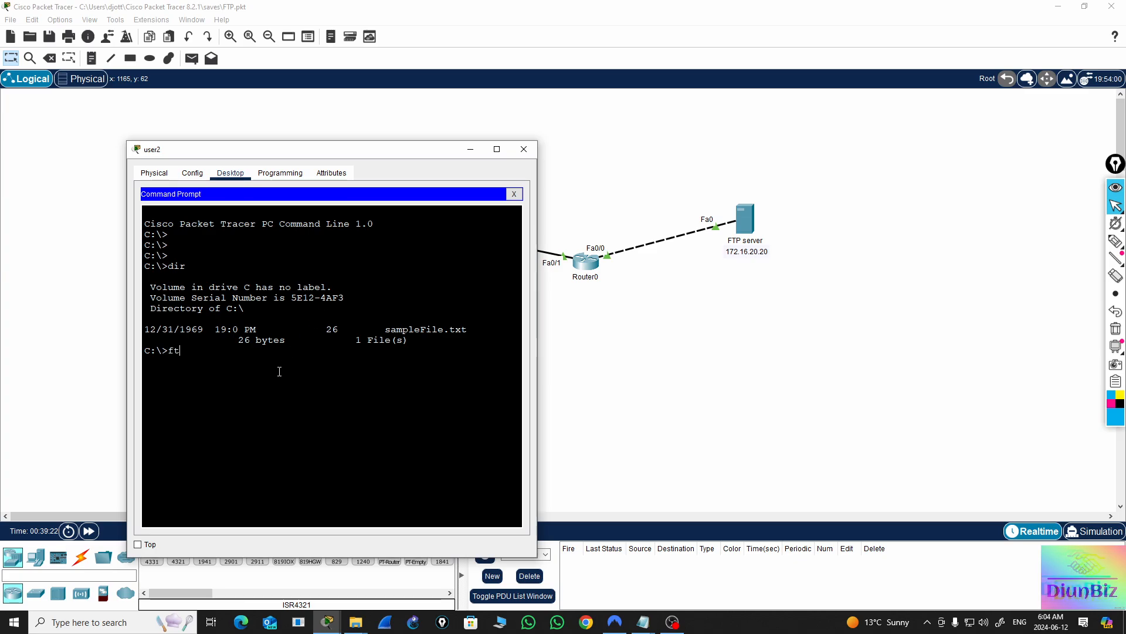
text(p)
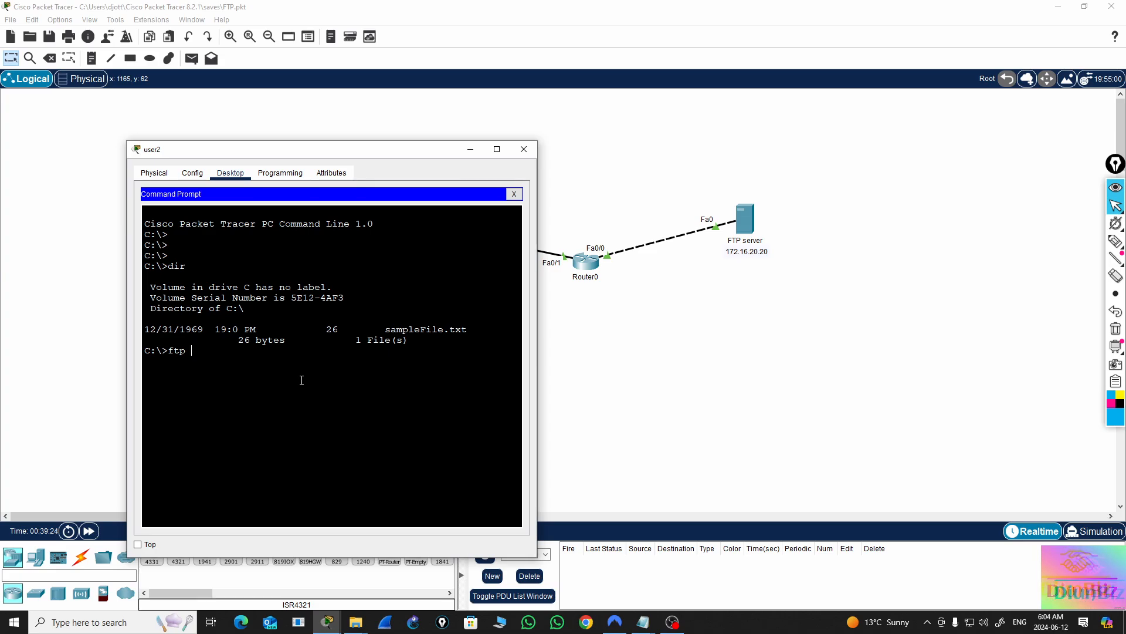
text( 172.16.)
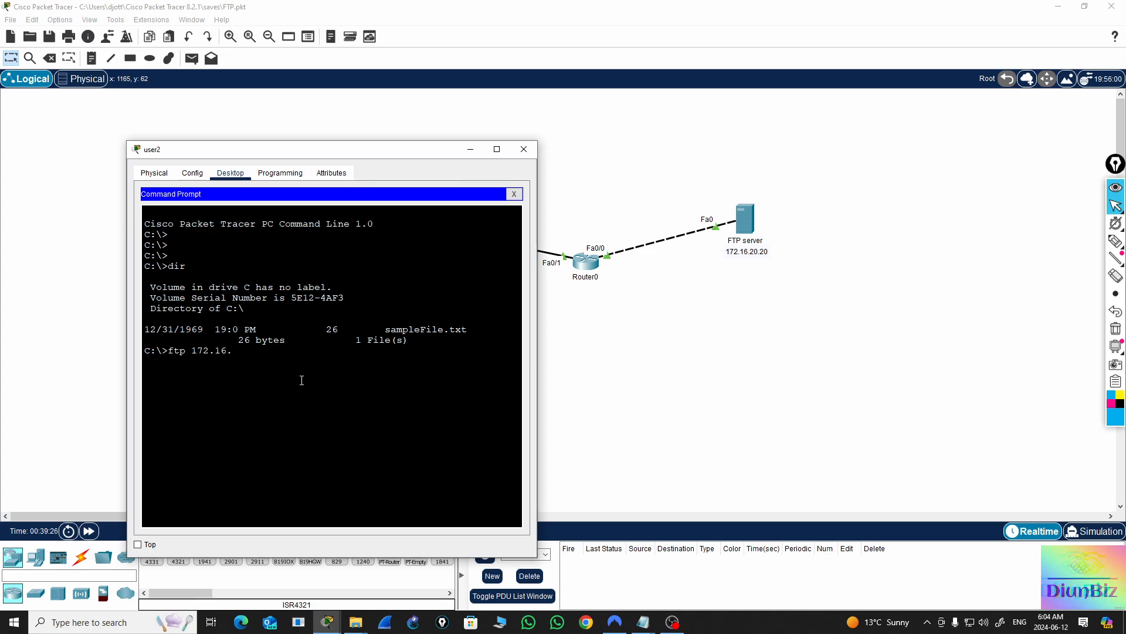
text(20.020)
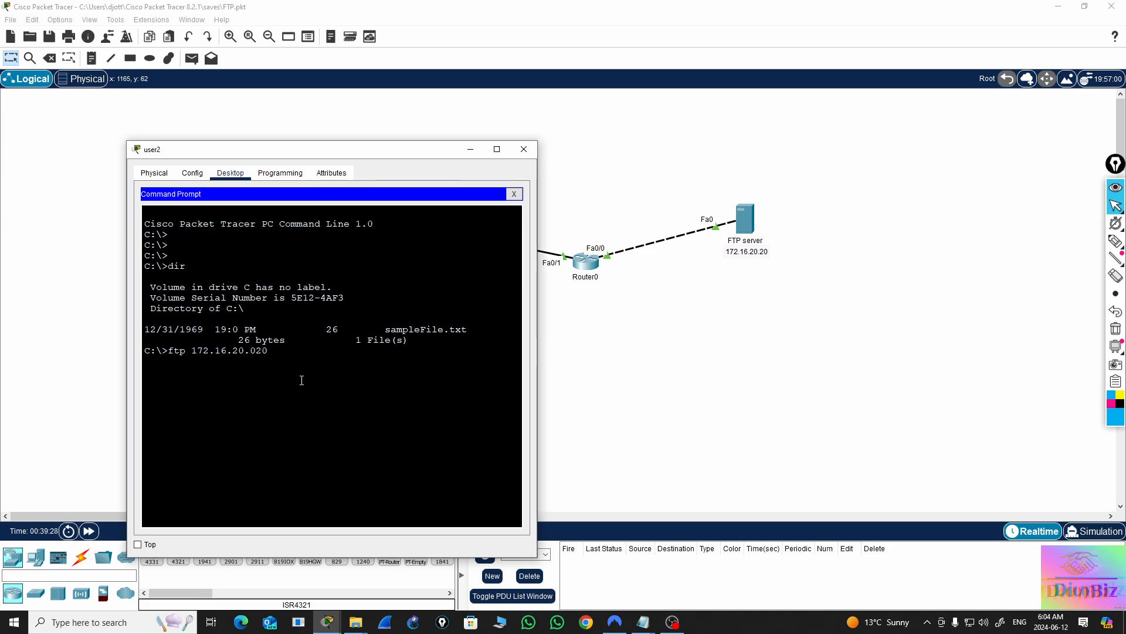
key(BackSpace)
key(BackSpace)
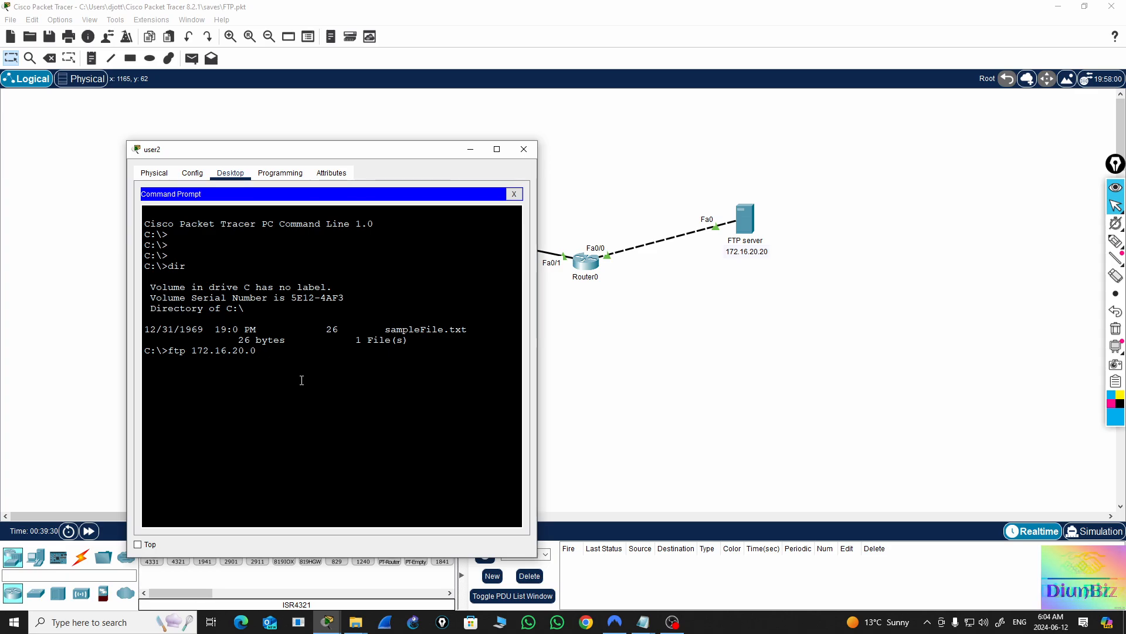
text(20)
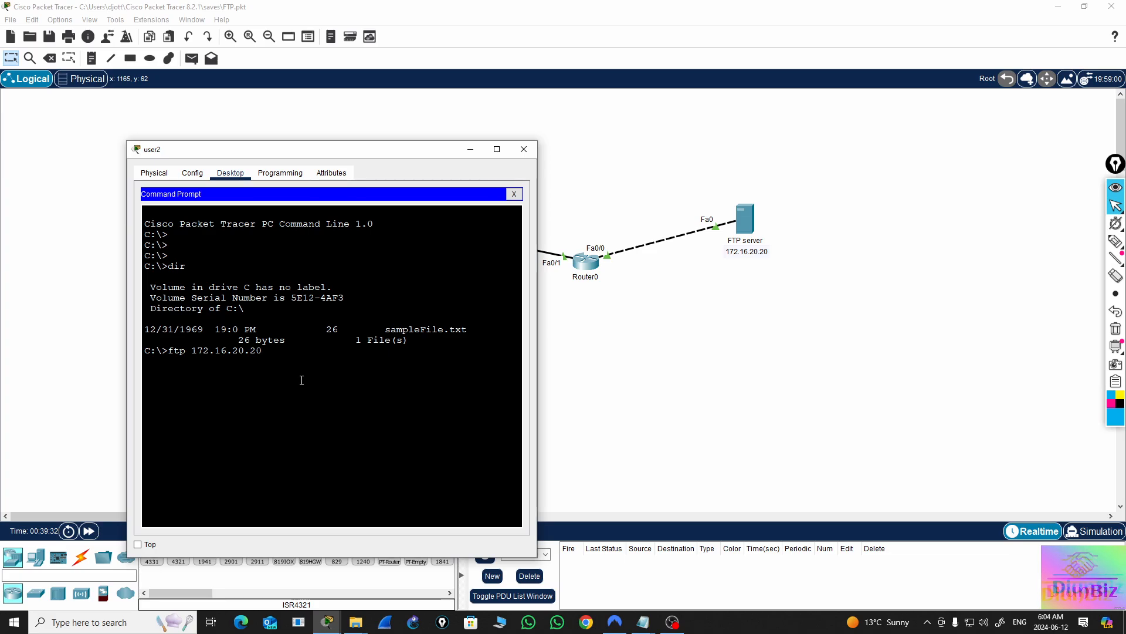
key(Return)
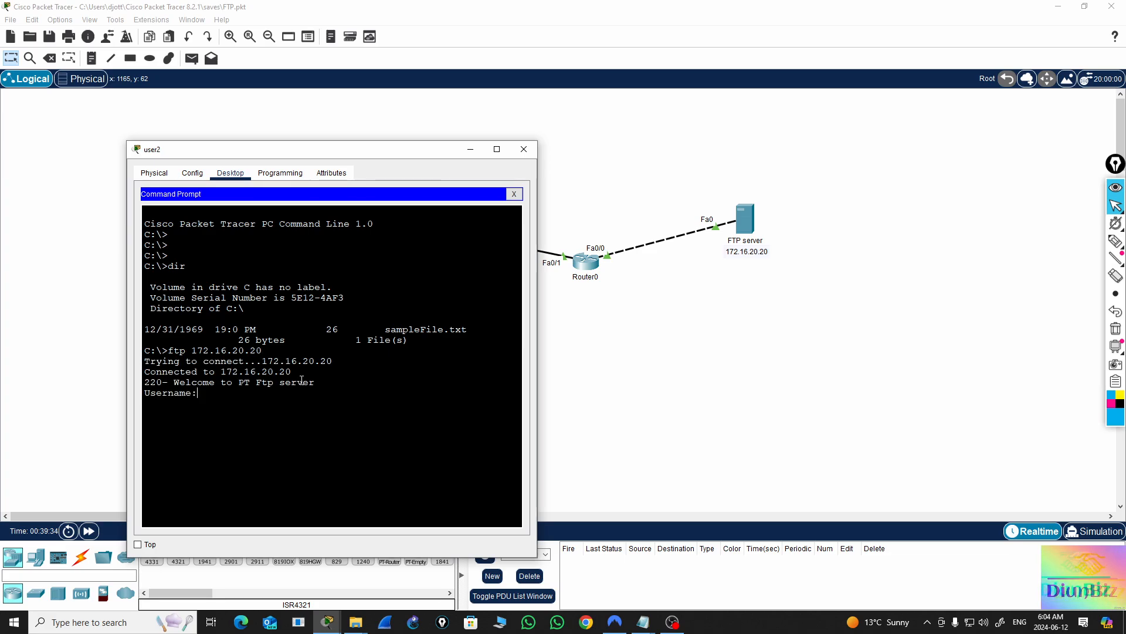
Log in to the FTP server with username user2 and the account password
text(user2)
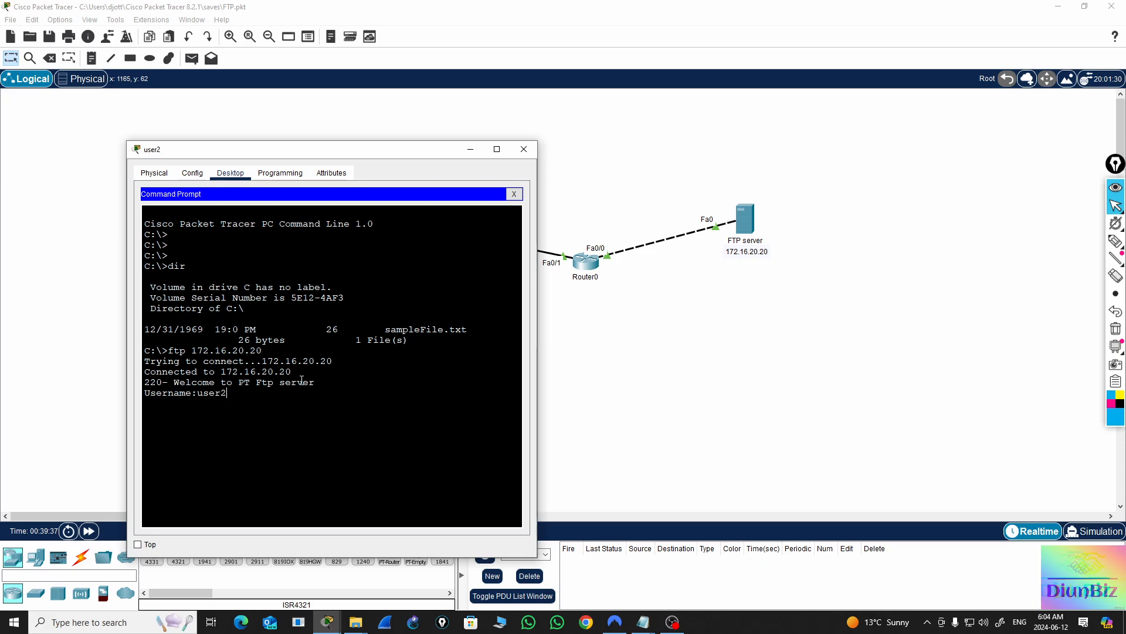
key(Return)
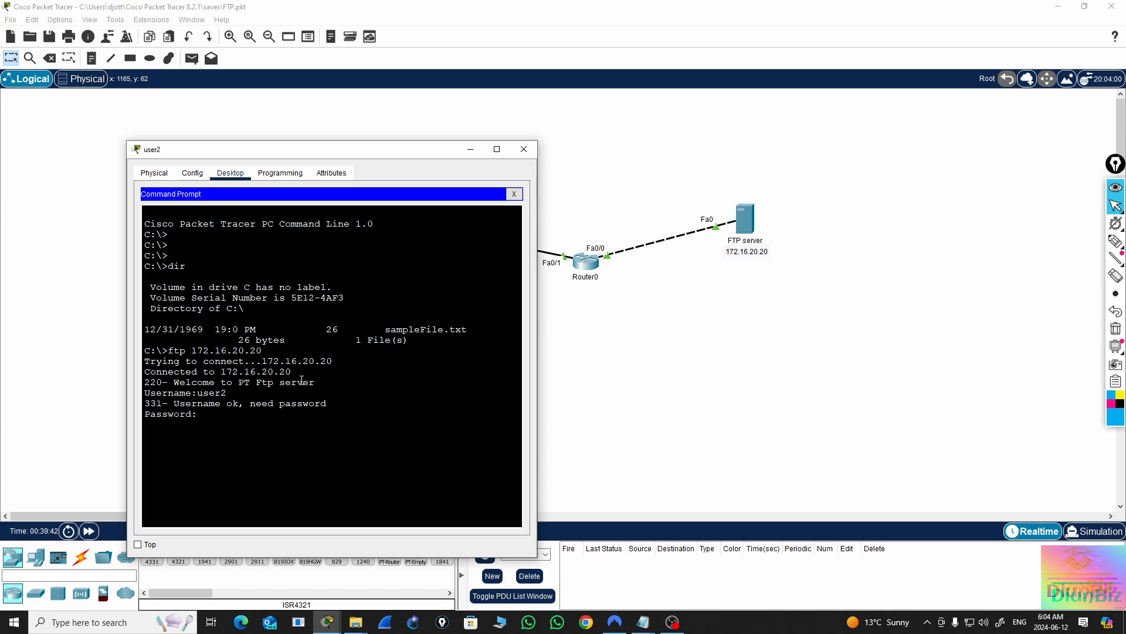
key(Return)
key(Return)
key(Return)
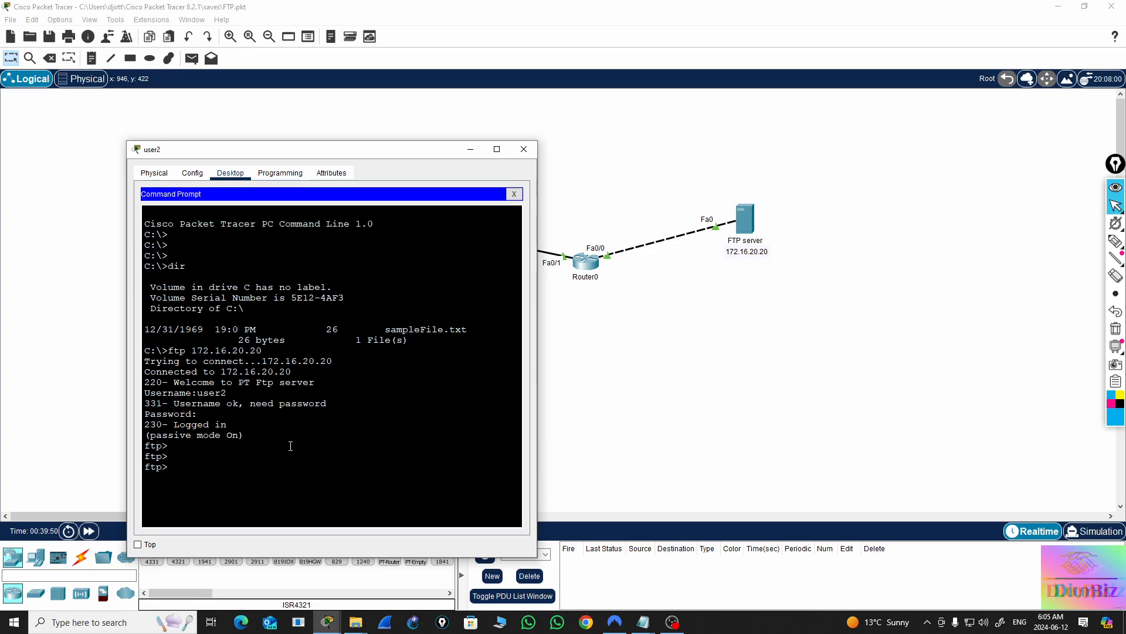
List the FTP server's files with dir and locate fromuser1.txt in the listing
text(dir)
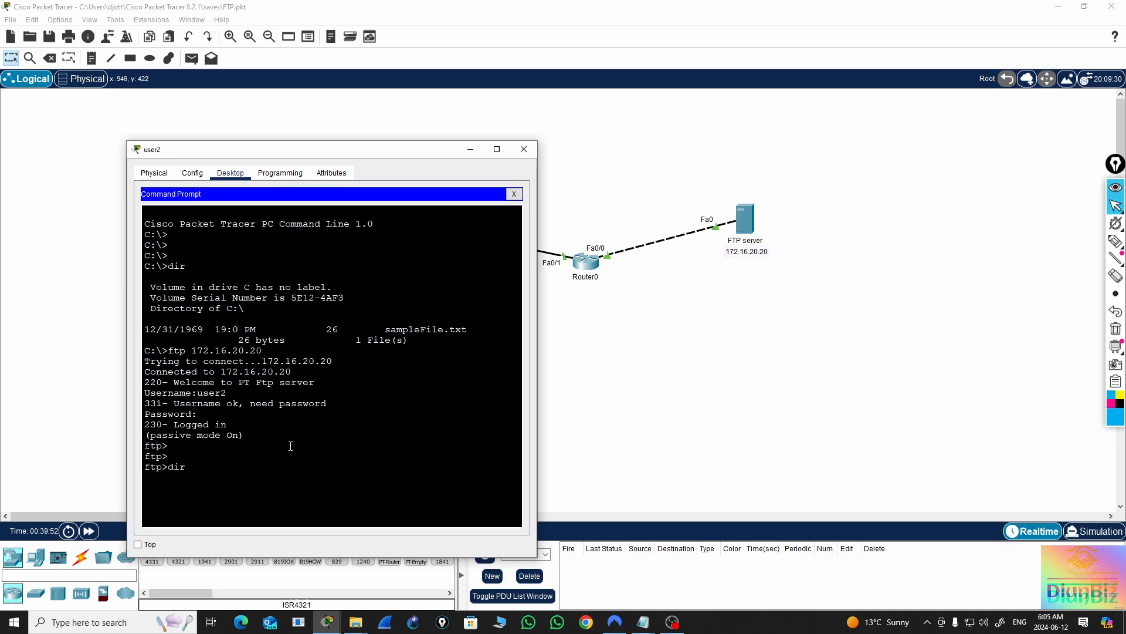
key(Return)
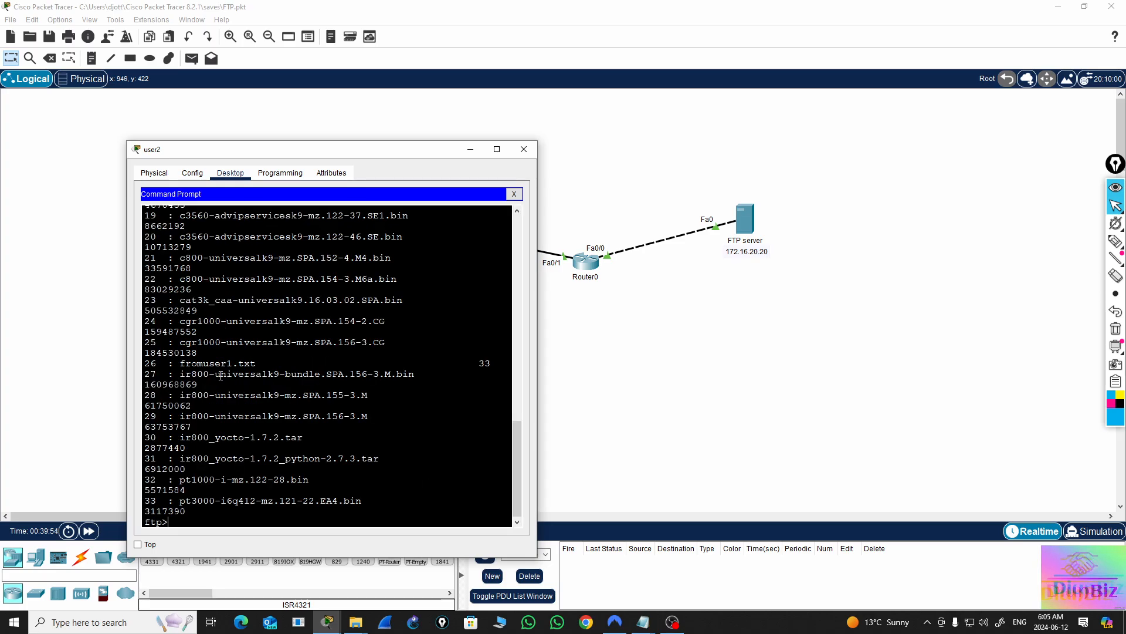
double_click(221, 374)
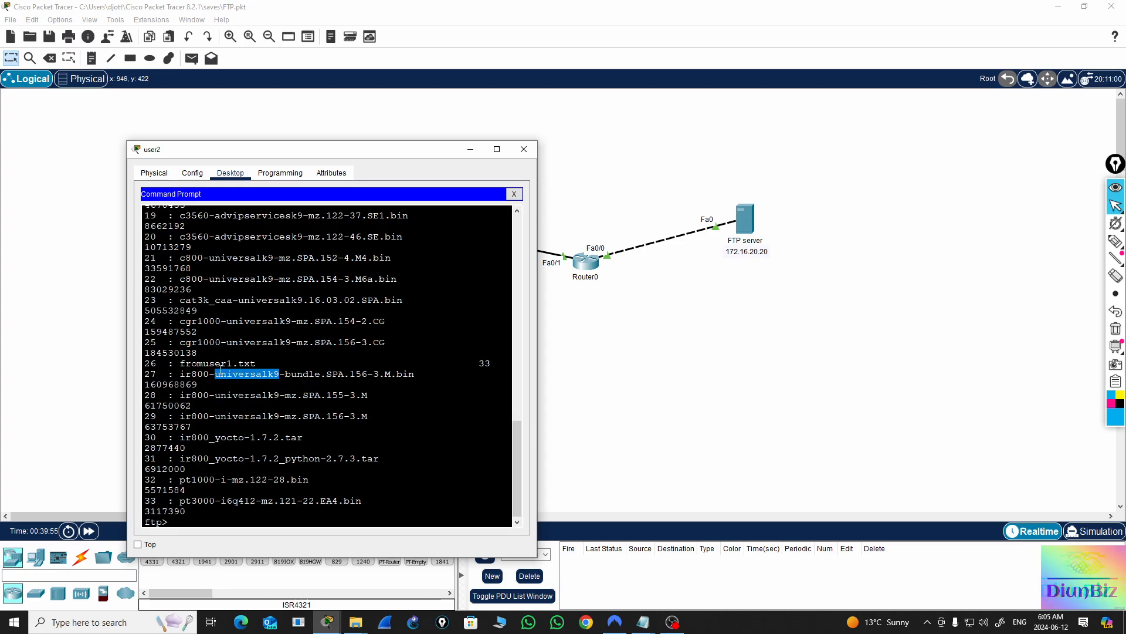
double_click(221, 363)
drag(258, 363, 179, 363)
click(185, 518)
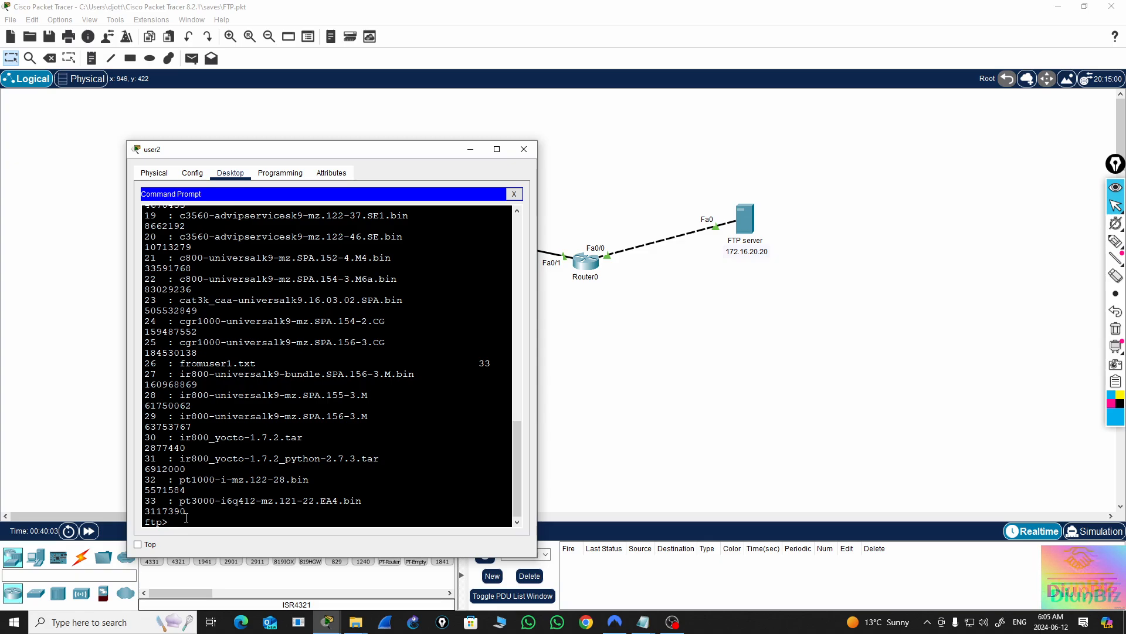
Download fromuser1.txt from the FTP server to user2 with get fromuser1.txt
text(get )
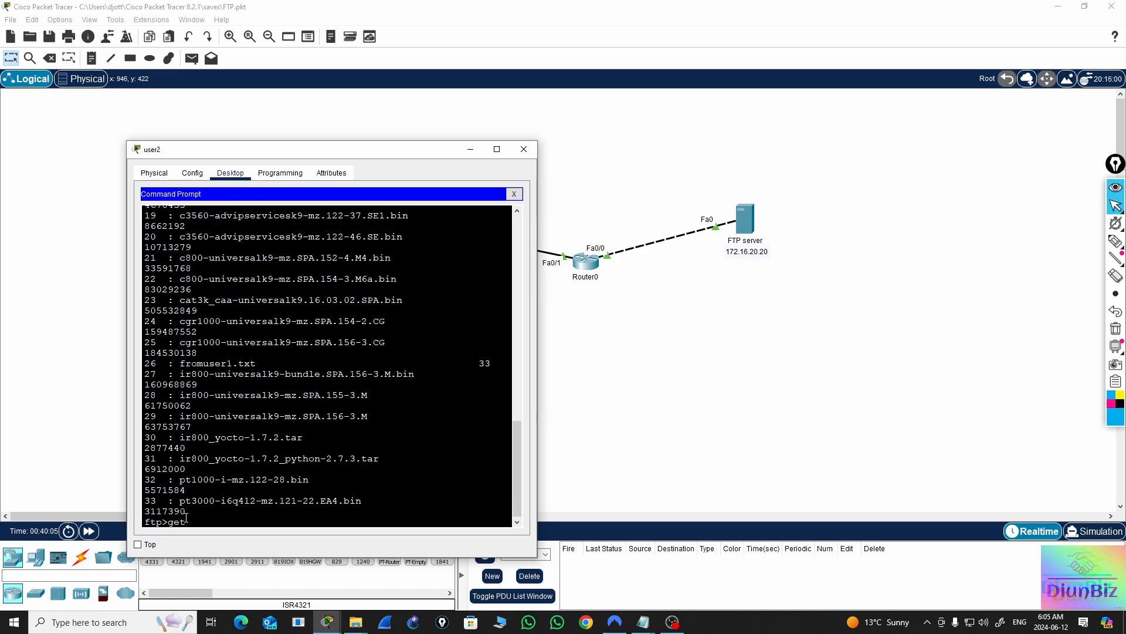
text(fr)
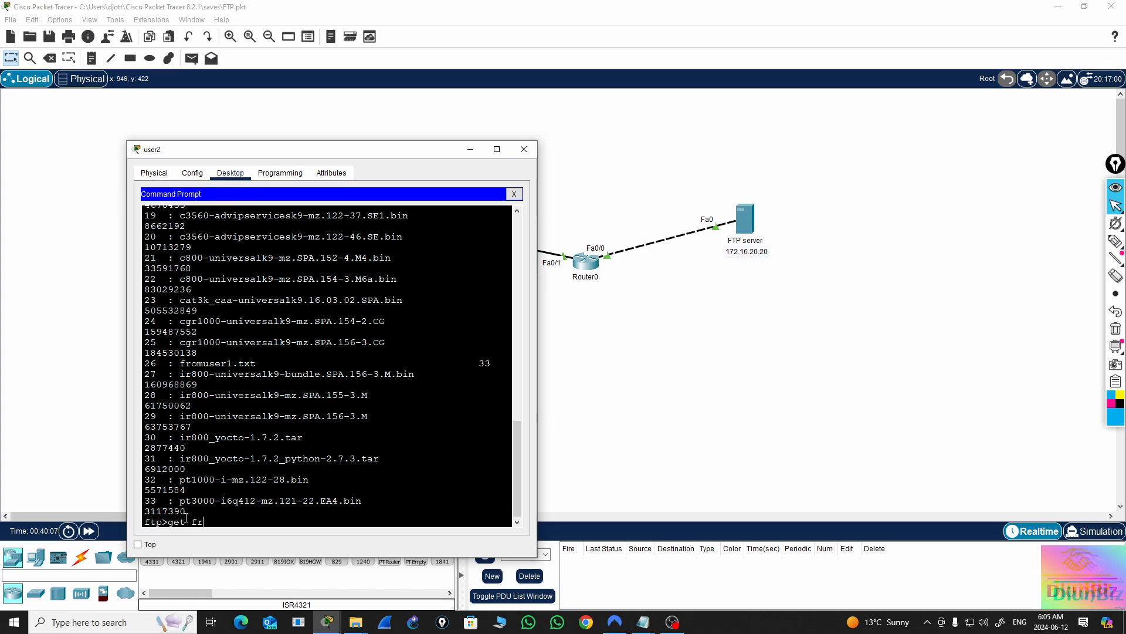
text(omuser1)
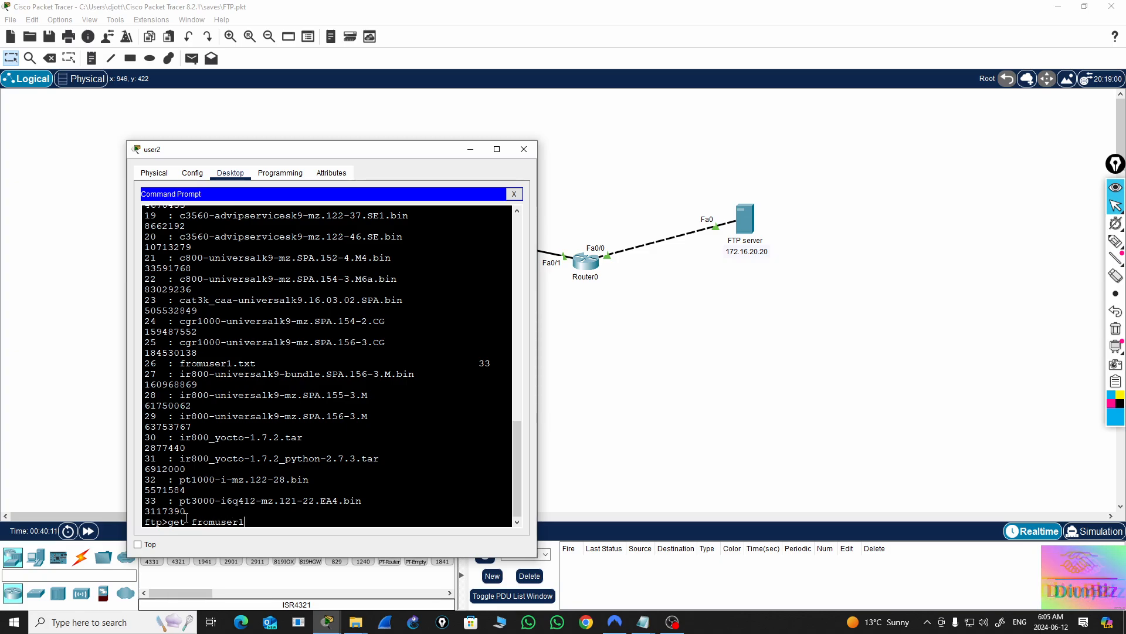
text(.txt)
key(Return)
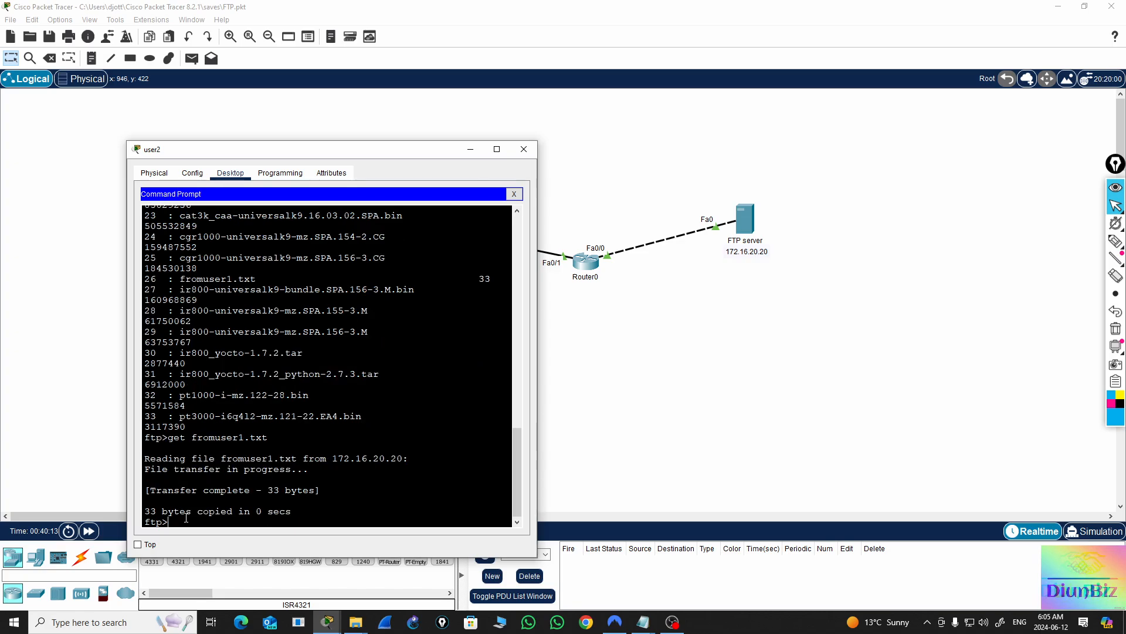
key(Return)
key(Return)
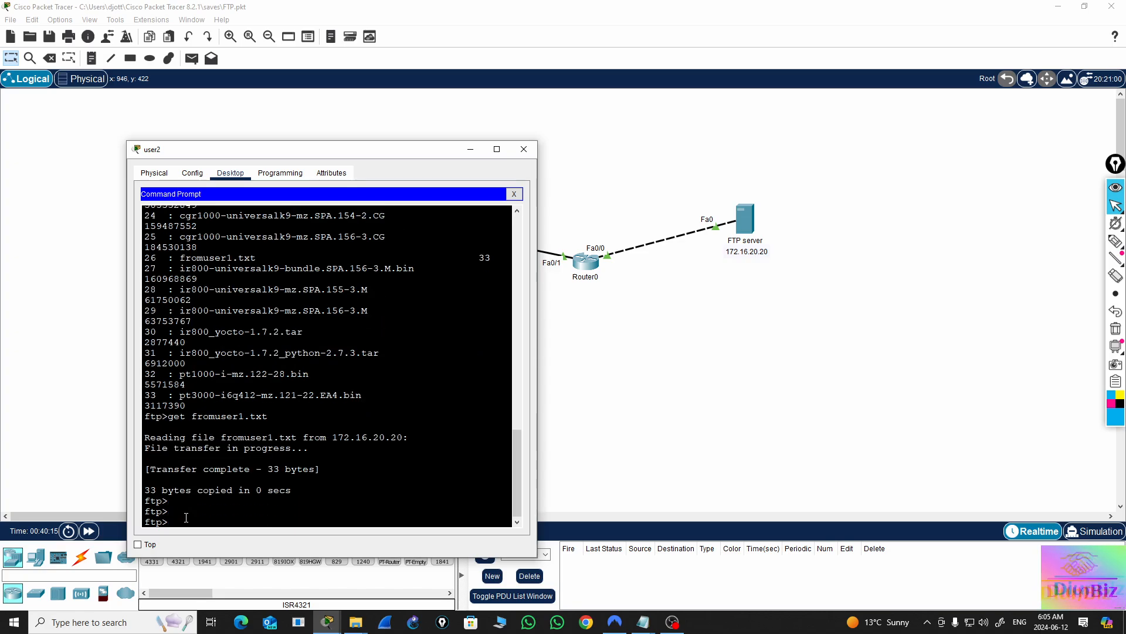
End user2's FTP session with quit and return to its local prompt
text(qui)
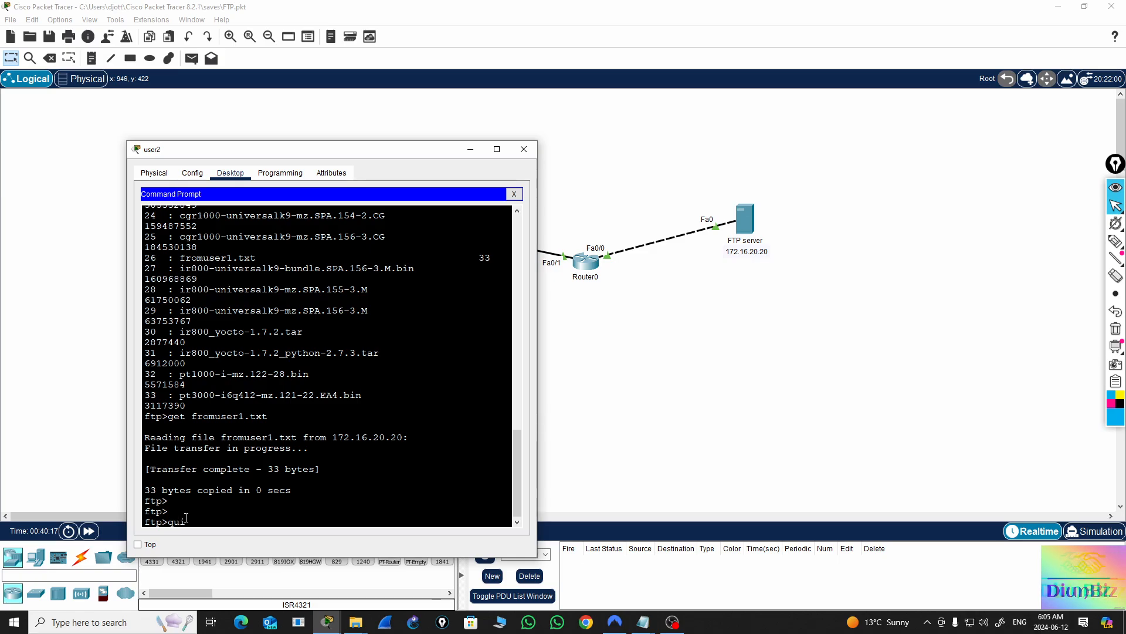
text(t)
key(Return)
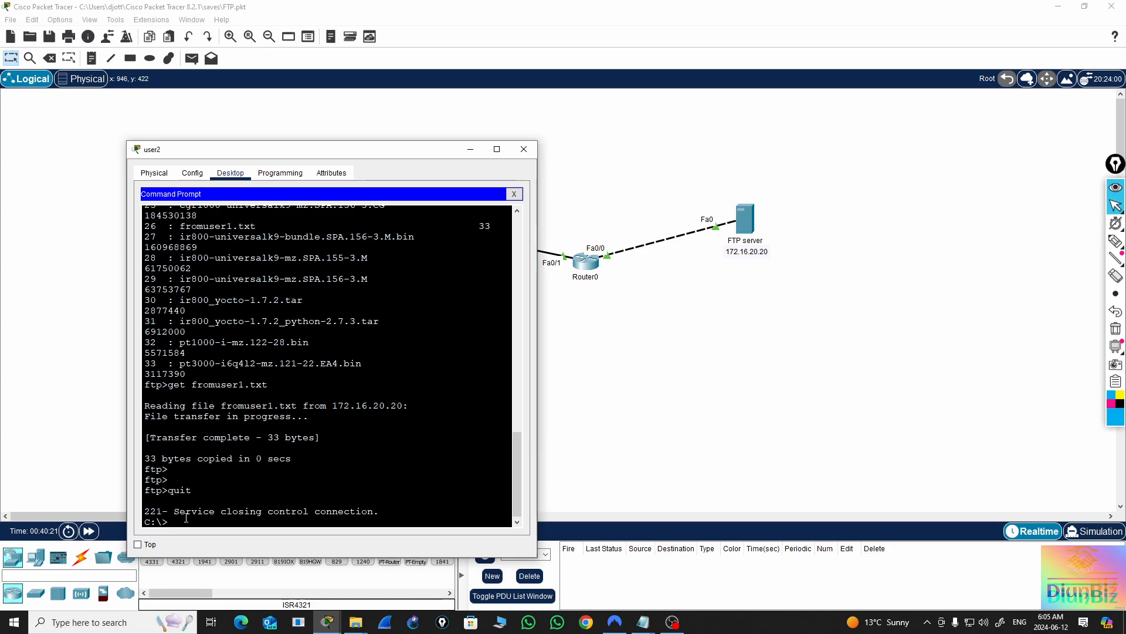
key(Return)
key(Return)
key(Return)
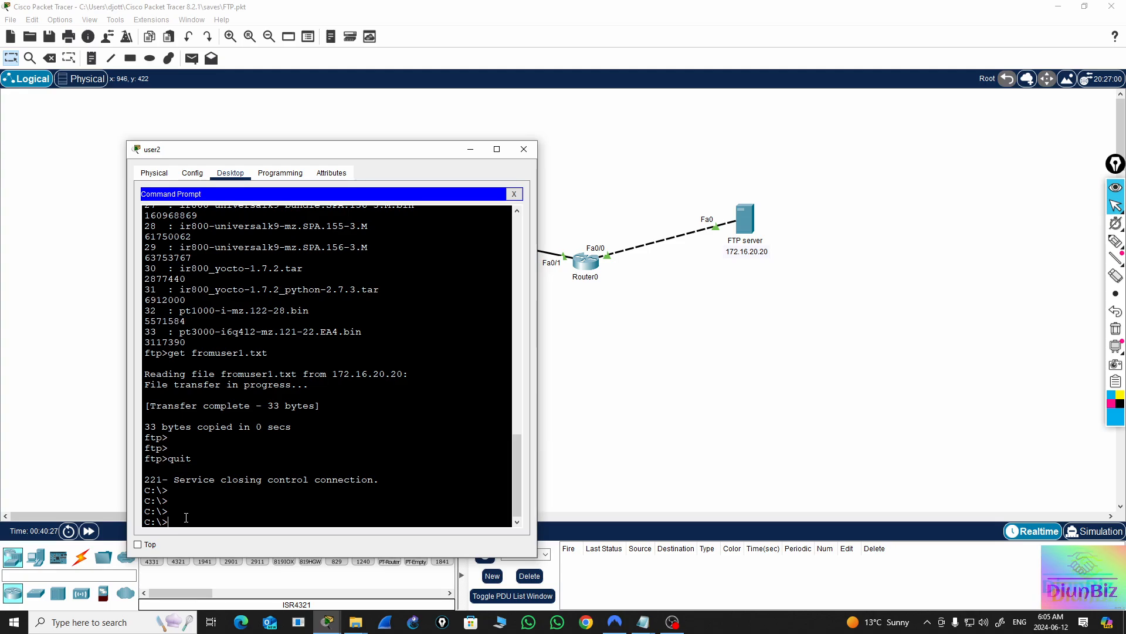
List user2's local files with dir and check the listing for fromuser1.txt
text(dir)
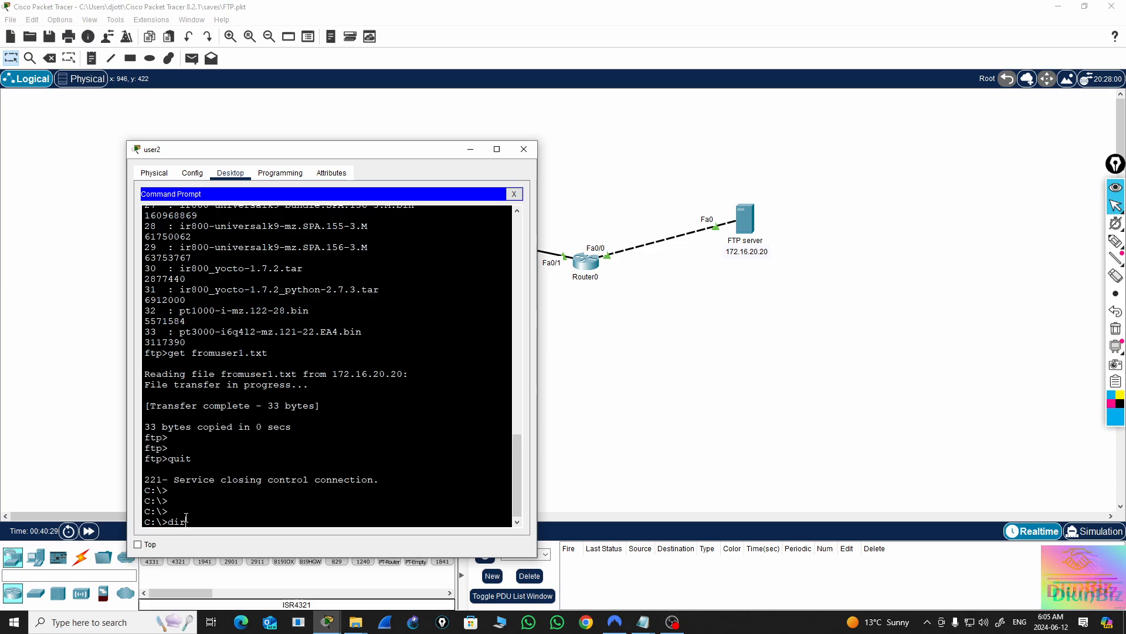
key(Return)
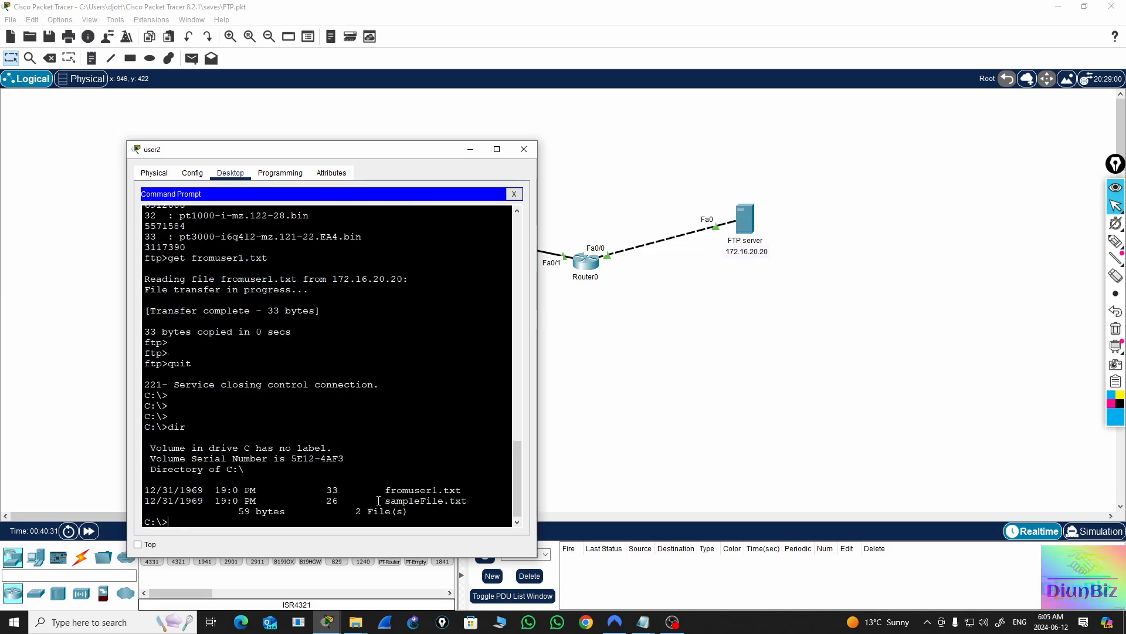
double_click(418, 492)
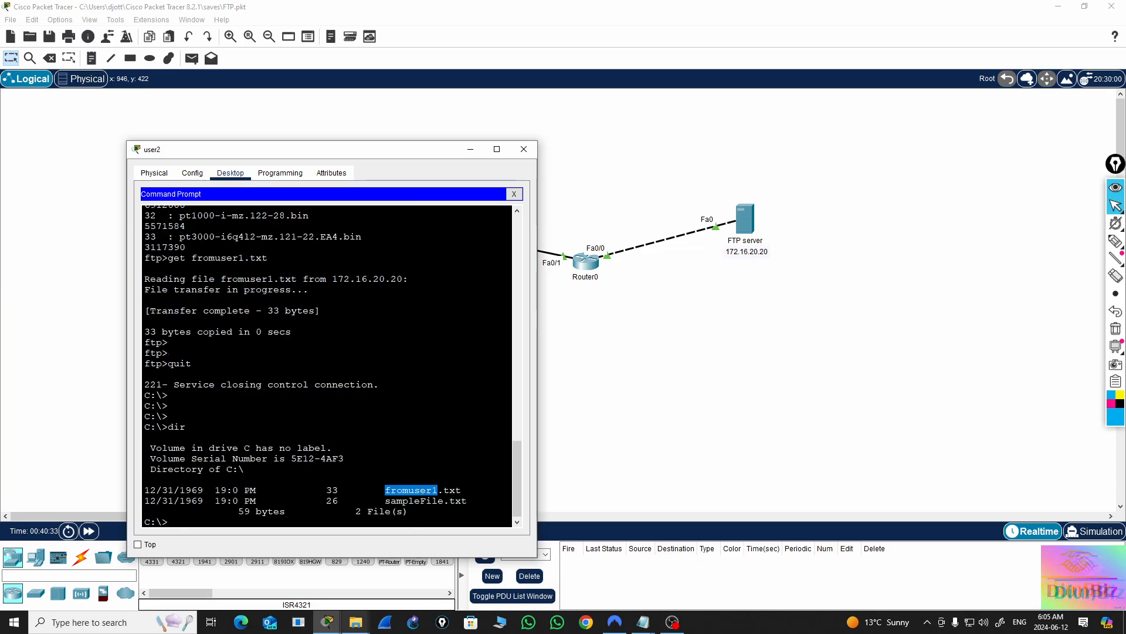
mouse_move(356, 622)
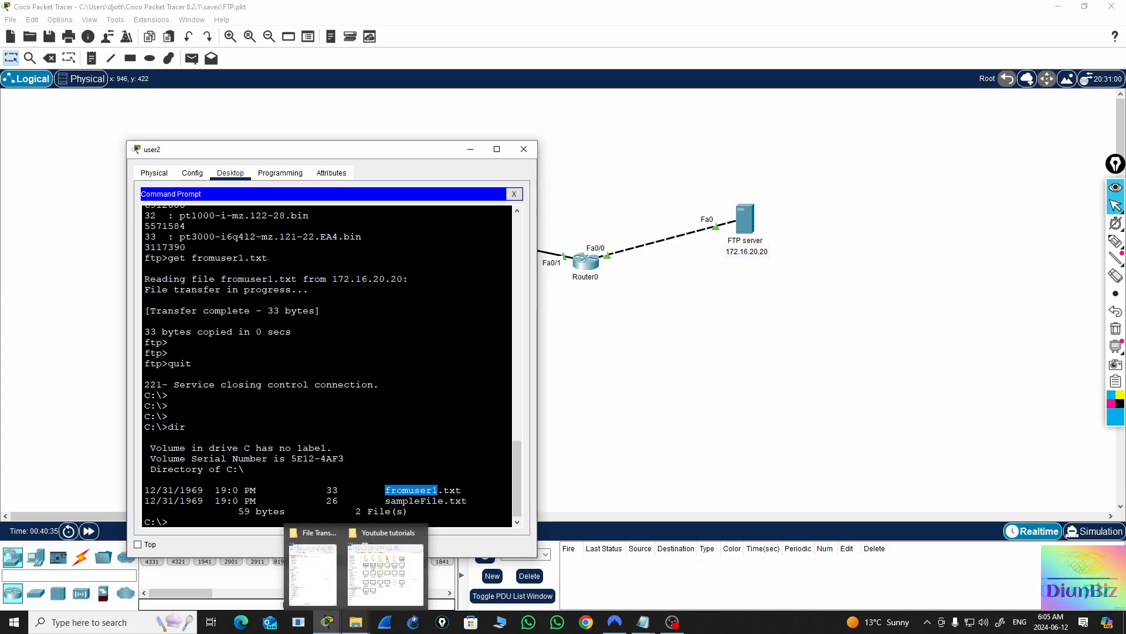
click(348, 462)
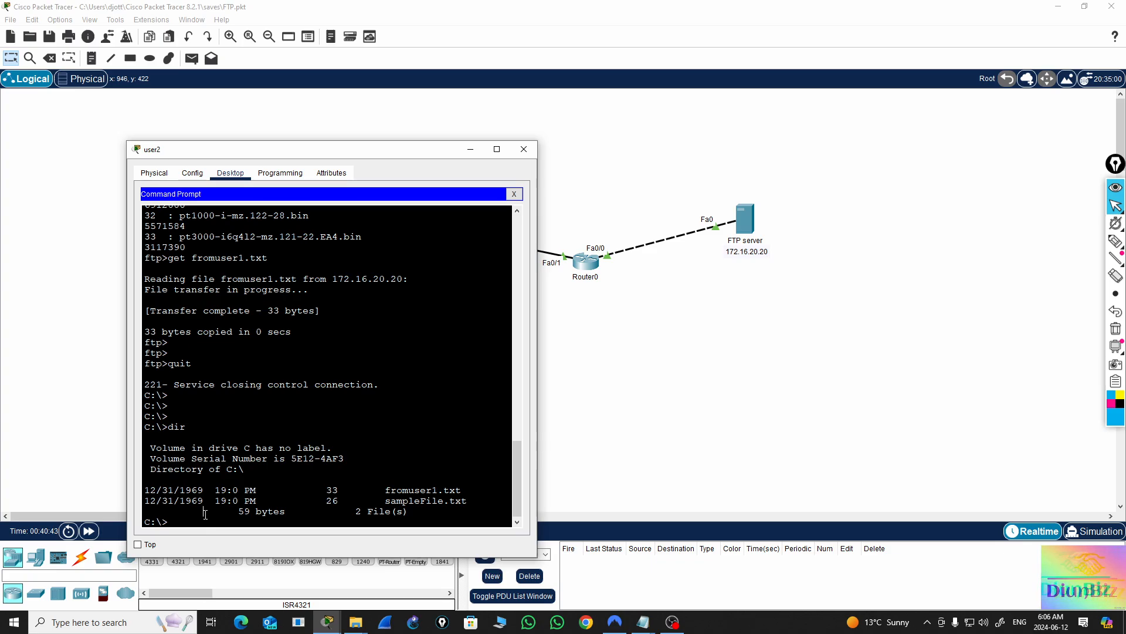
Add a few blank prompt lines and close the user2 window to return to the network topology
key(Return)
key(Return)
key(Return)
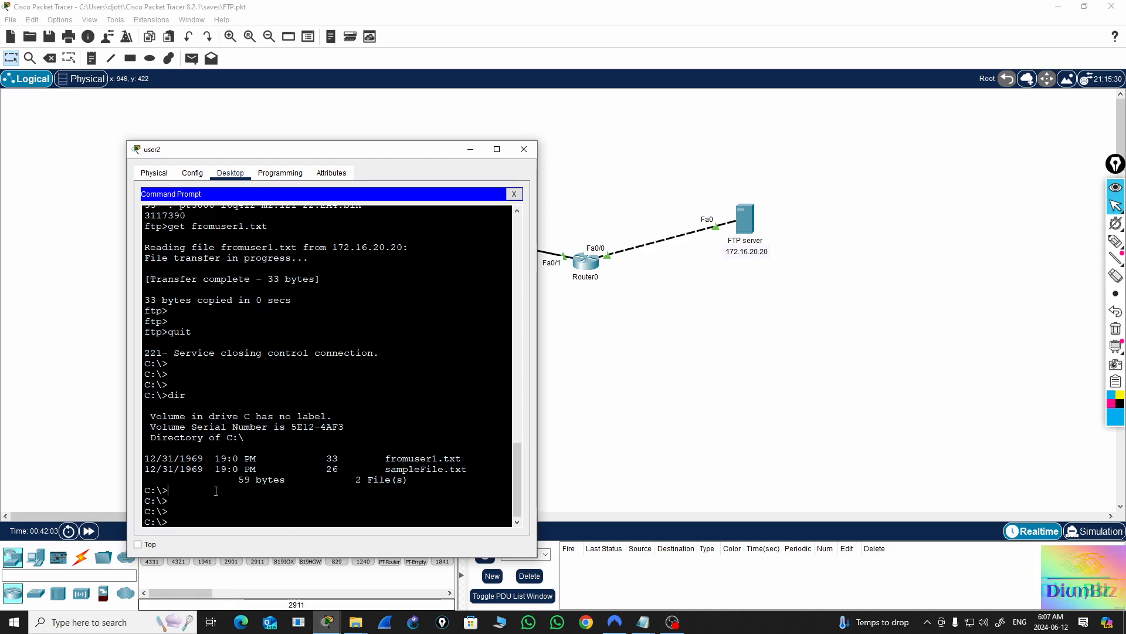
key(Return)
key(Return)
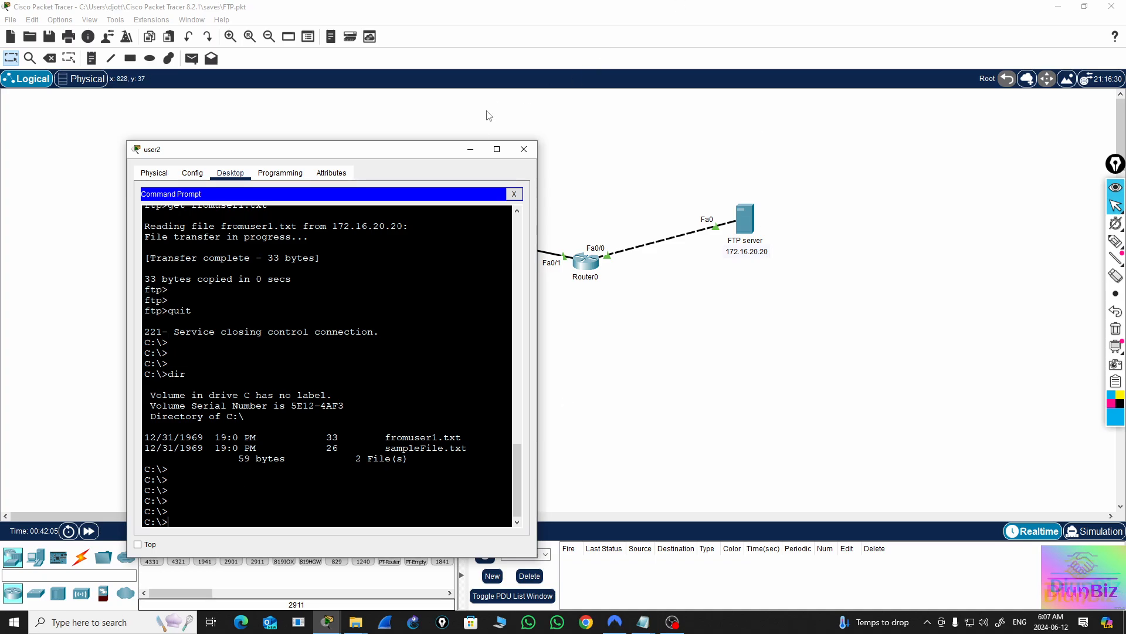
click(524, 149)
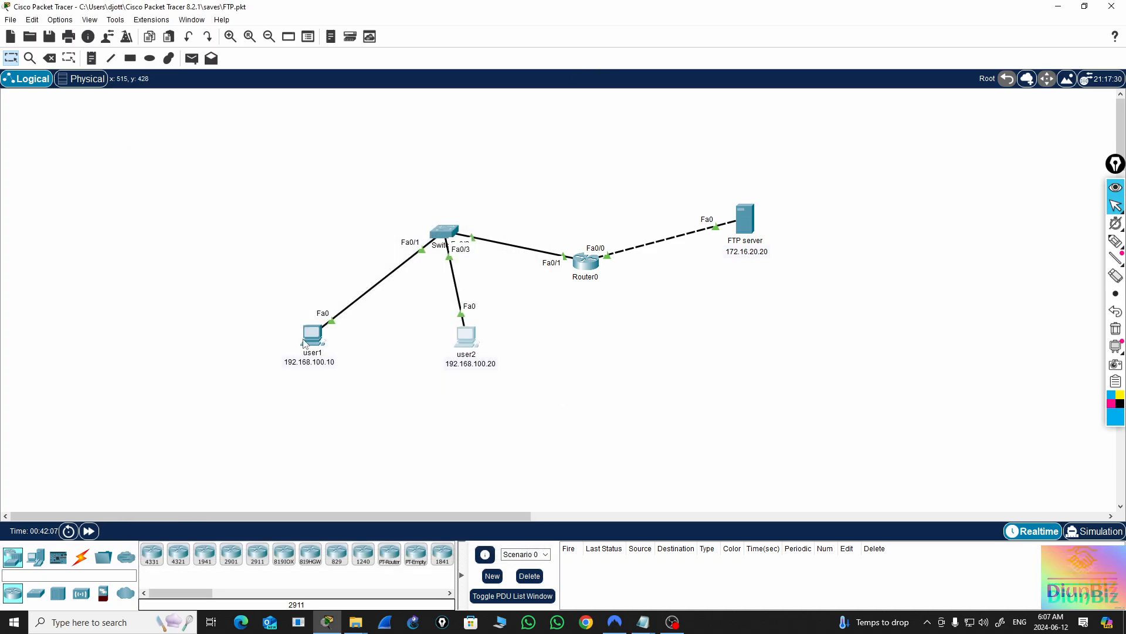